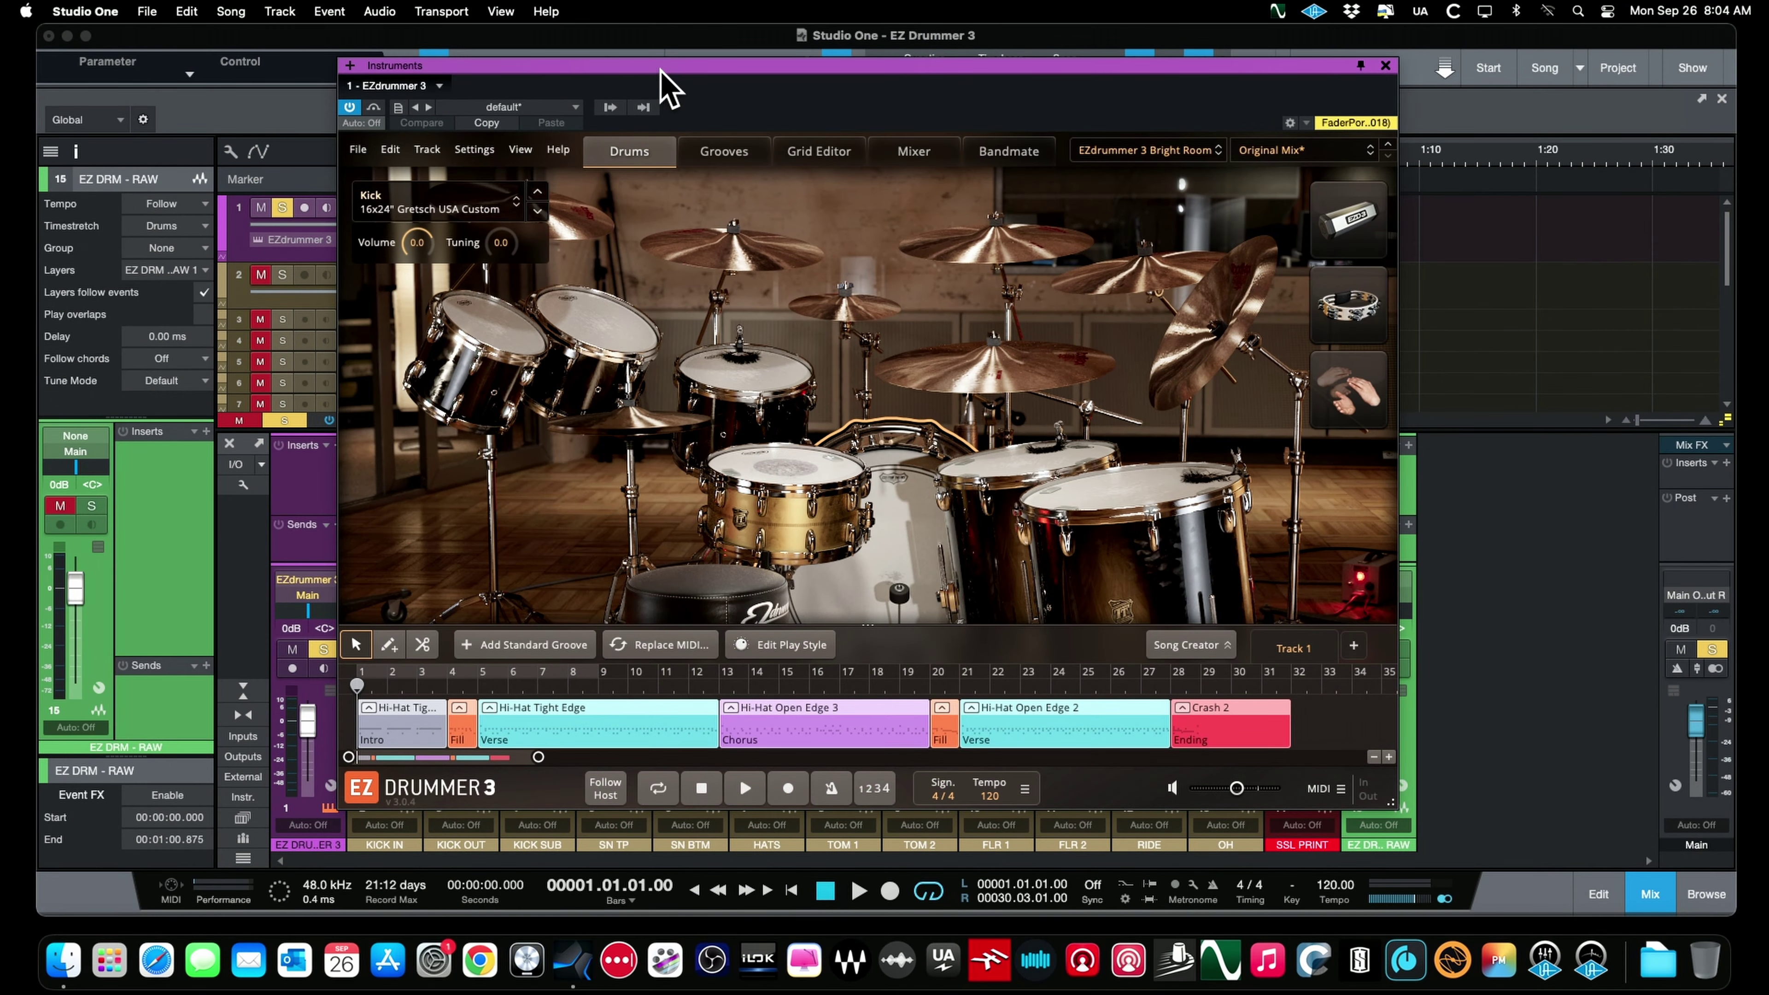
Shift the EZ Drummer 3 window left and glance at the Grooves library before returning to Drums
{"action": "left_click_drag", "start_coordinate": [660, 69], "coordinate": [578, 71]}
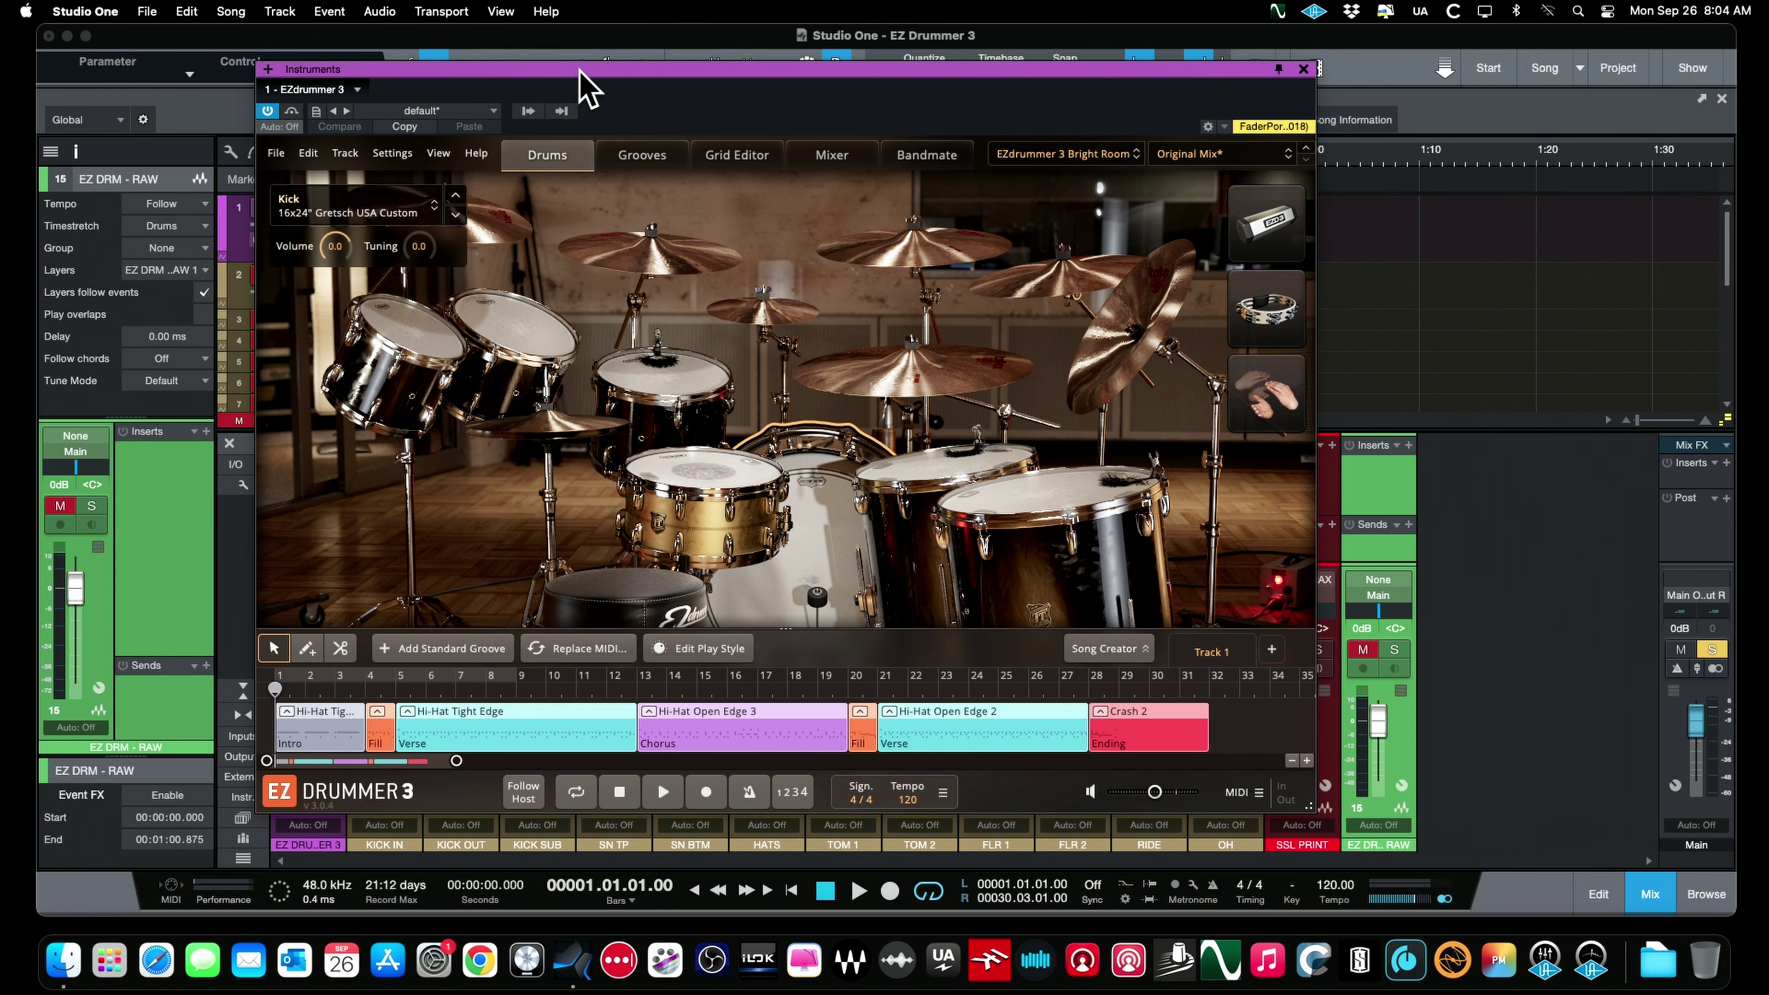
{"action": "left_click", "coordinate": [642, 156]}
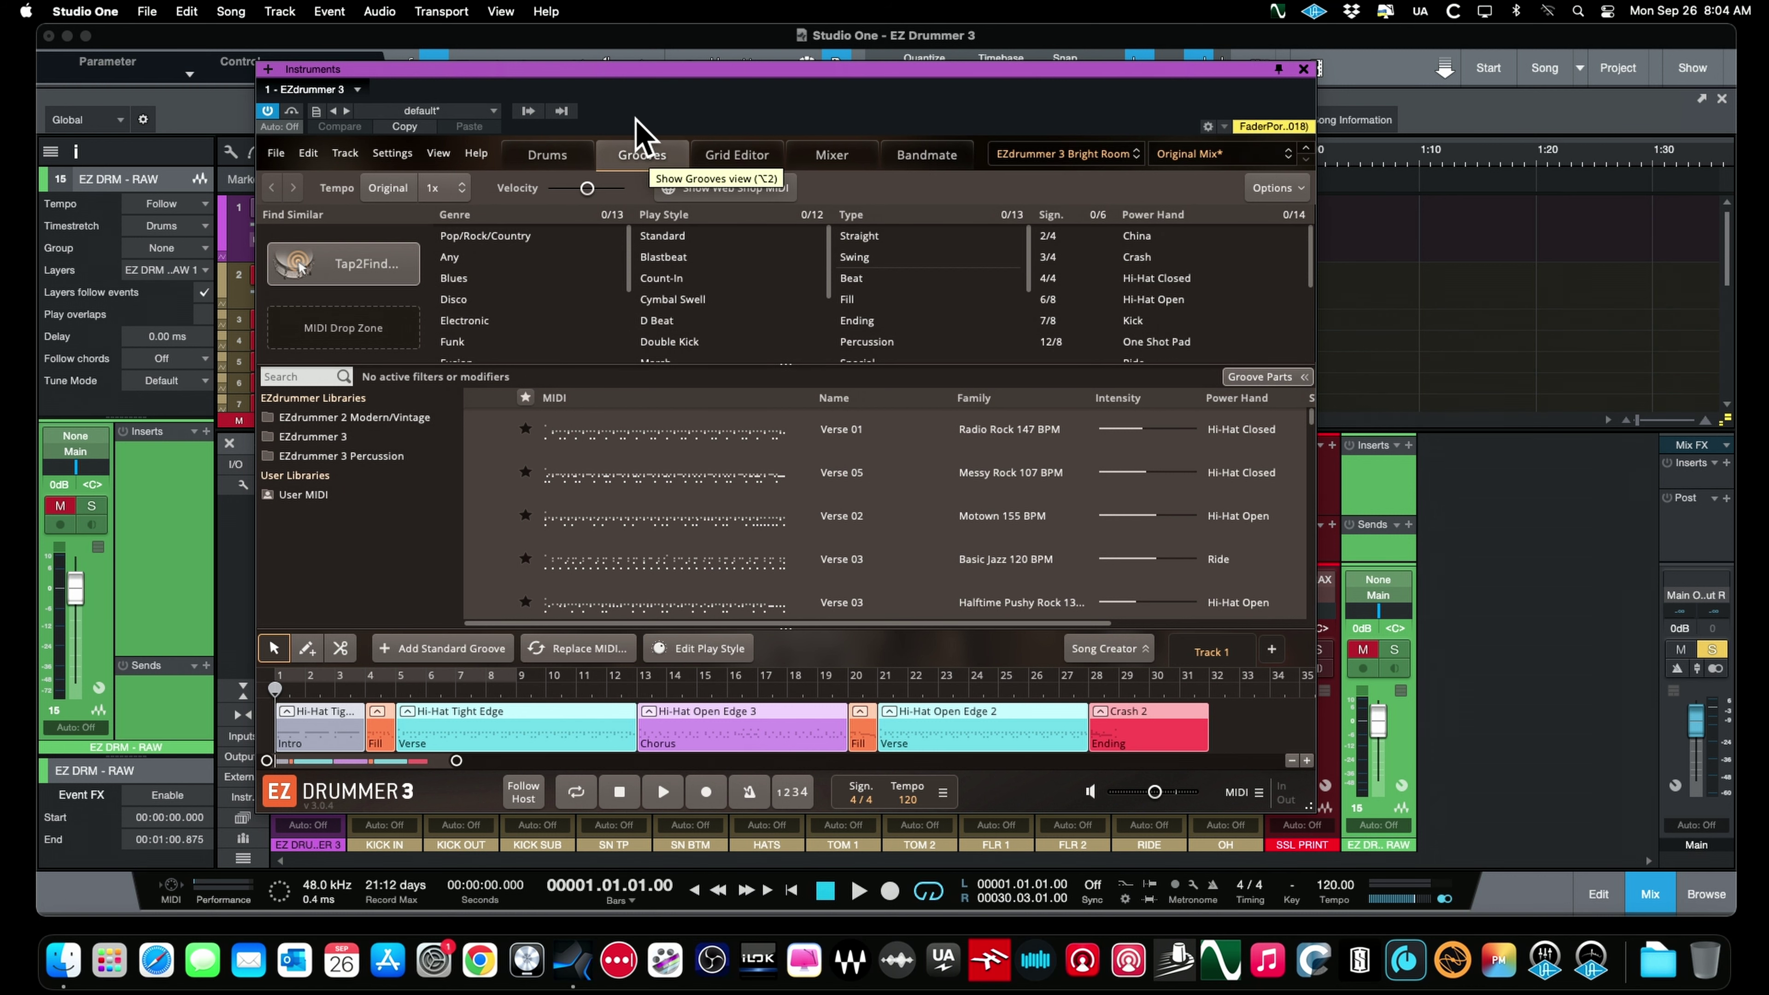
{"action": "left_click", "coordinate": [557, 165]}
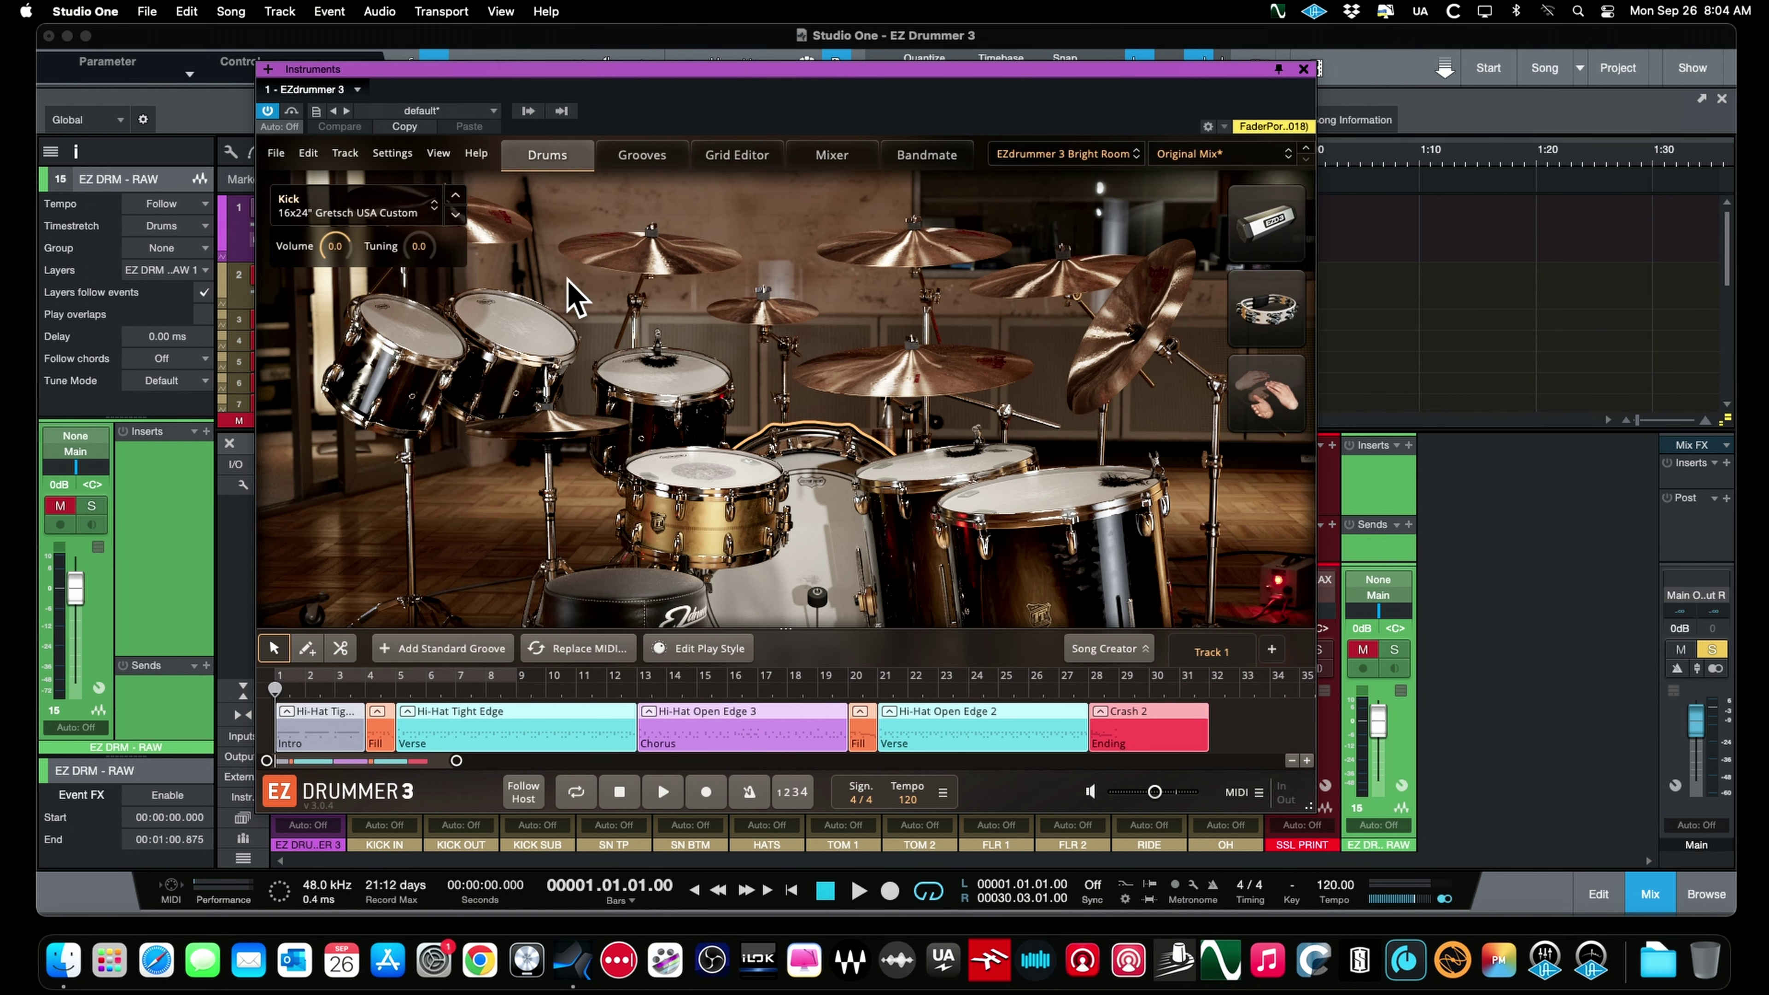
Audition the floor tom twice, Racktom 3 and the snare, nudging the window further left
{"action": "left_click", "coordinate": [710, 481]}
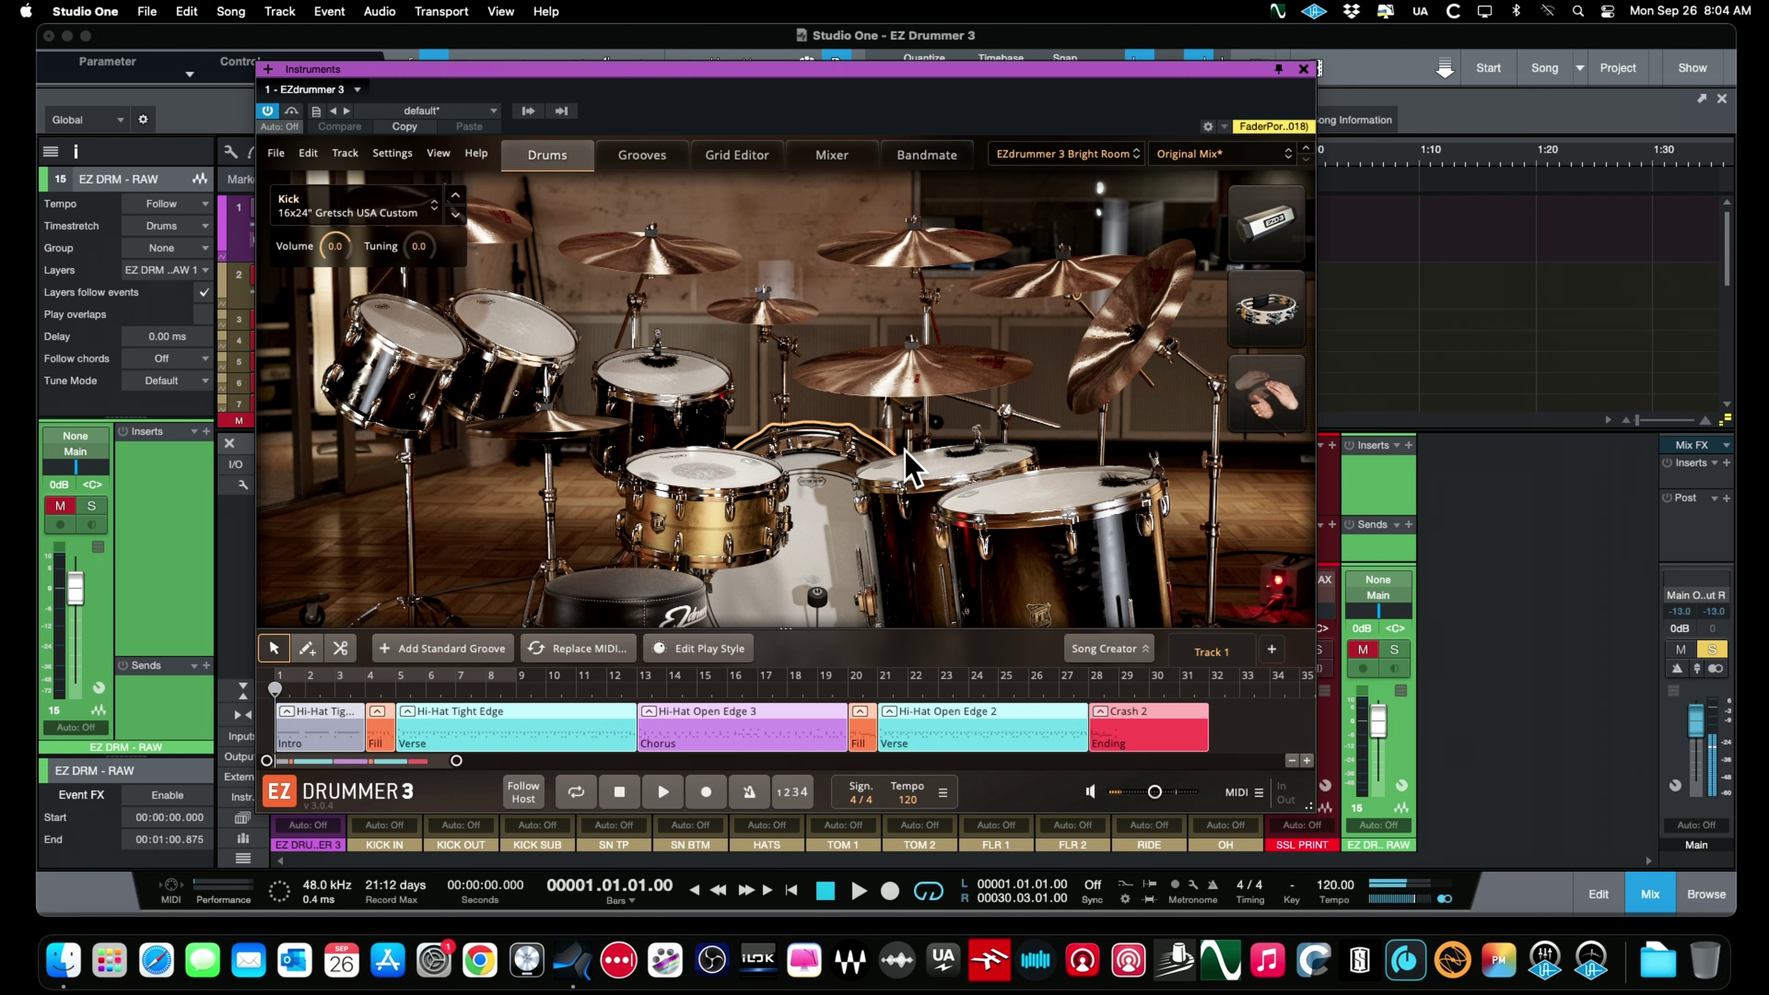
{"action": "left_click", "coordinate": [933, 473]}
{"action": "left_click", "coordinate": [672, 389]}
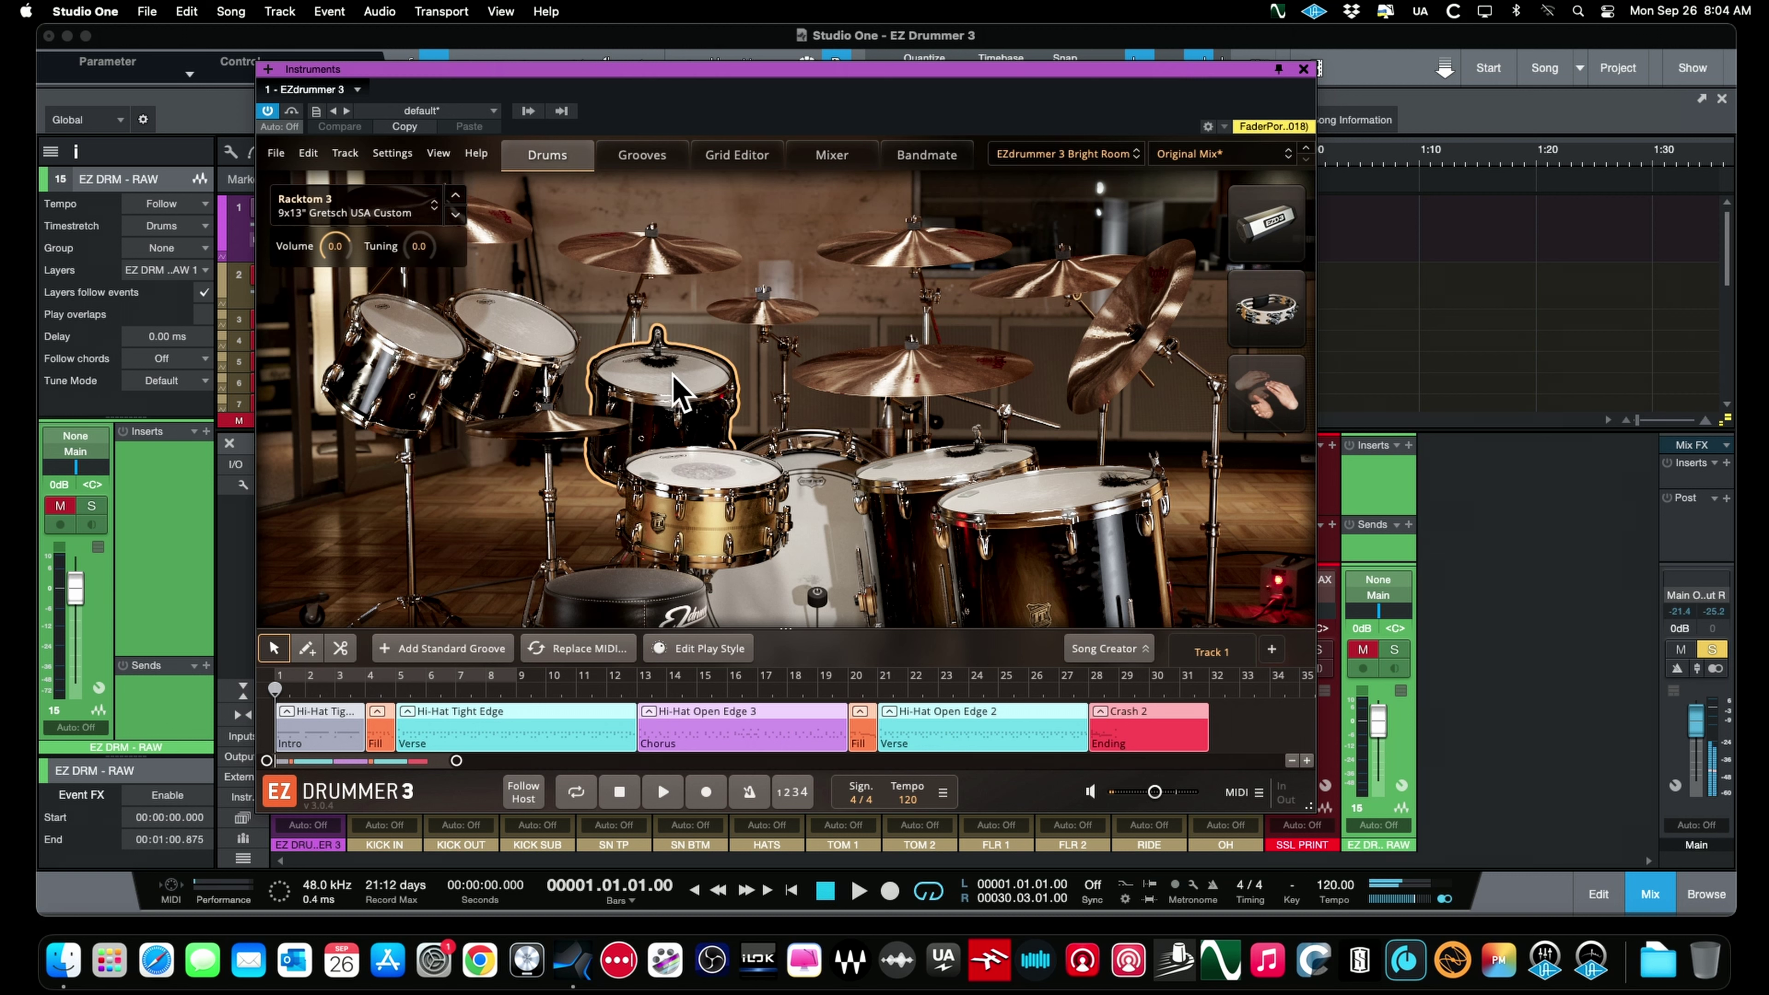
{"action": "left_click", "coordinate": [686, 474]}
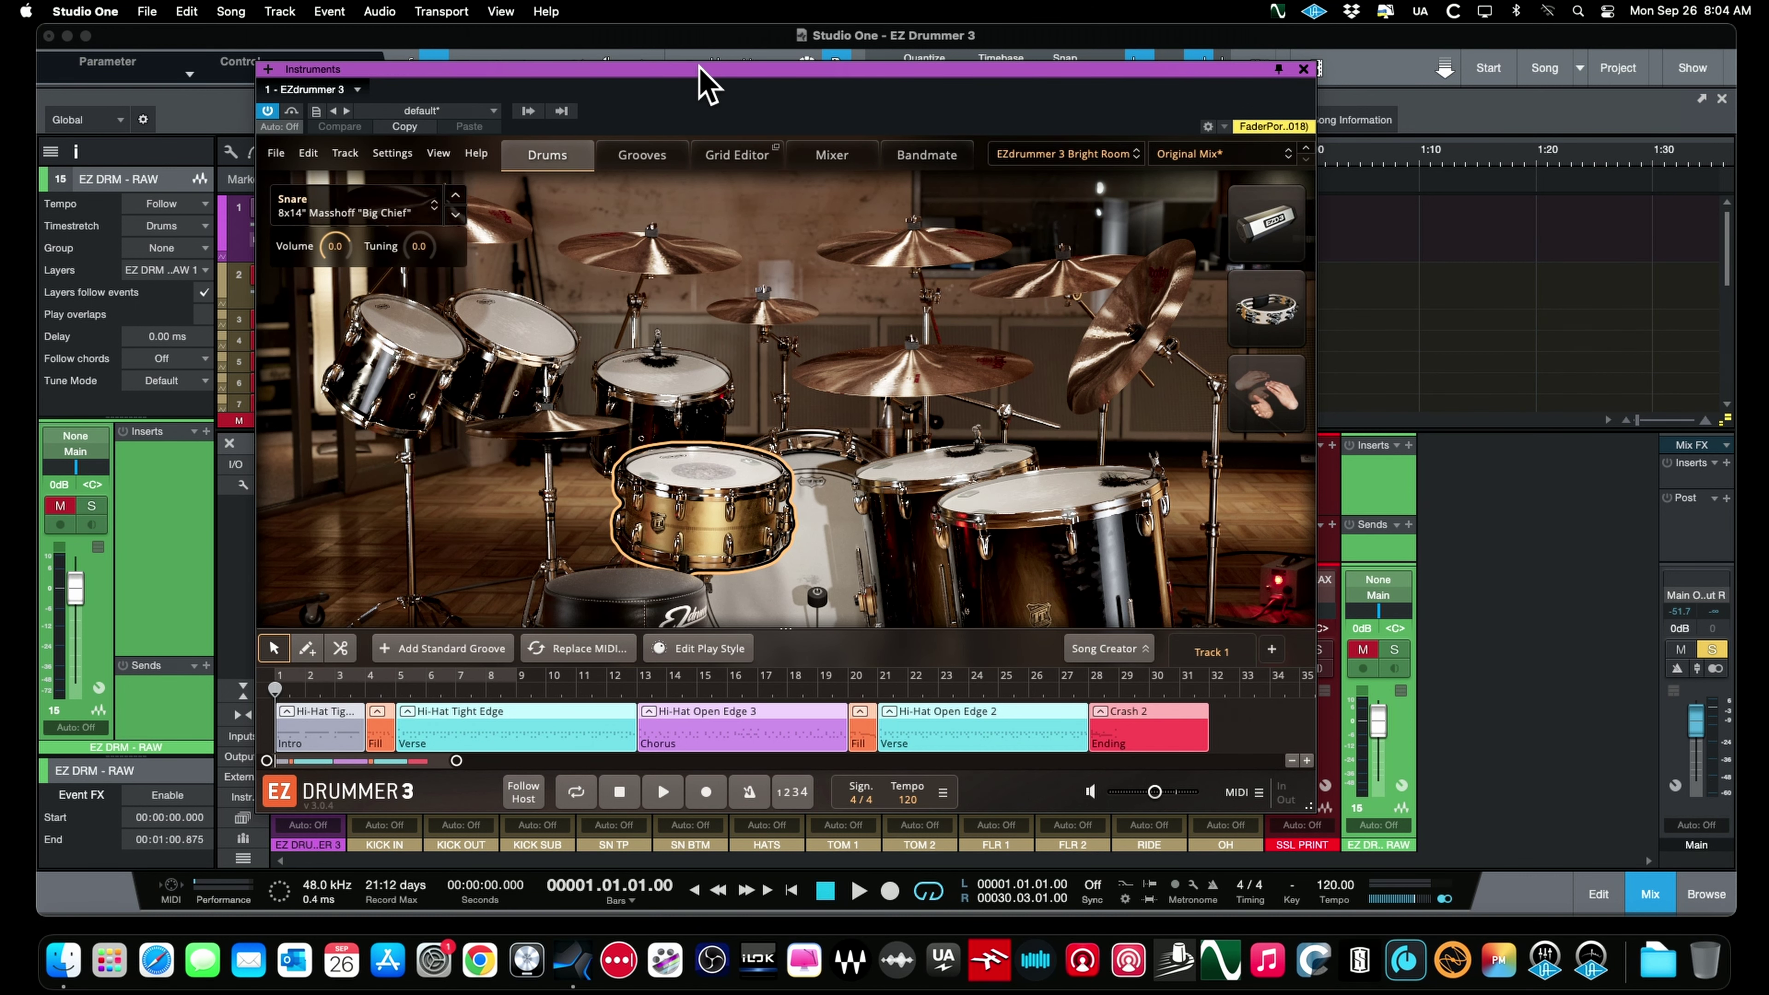
{"action": "left_click_drag", "start_coordinate": [699, 70], "coordinate": [676, 69]}
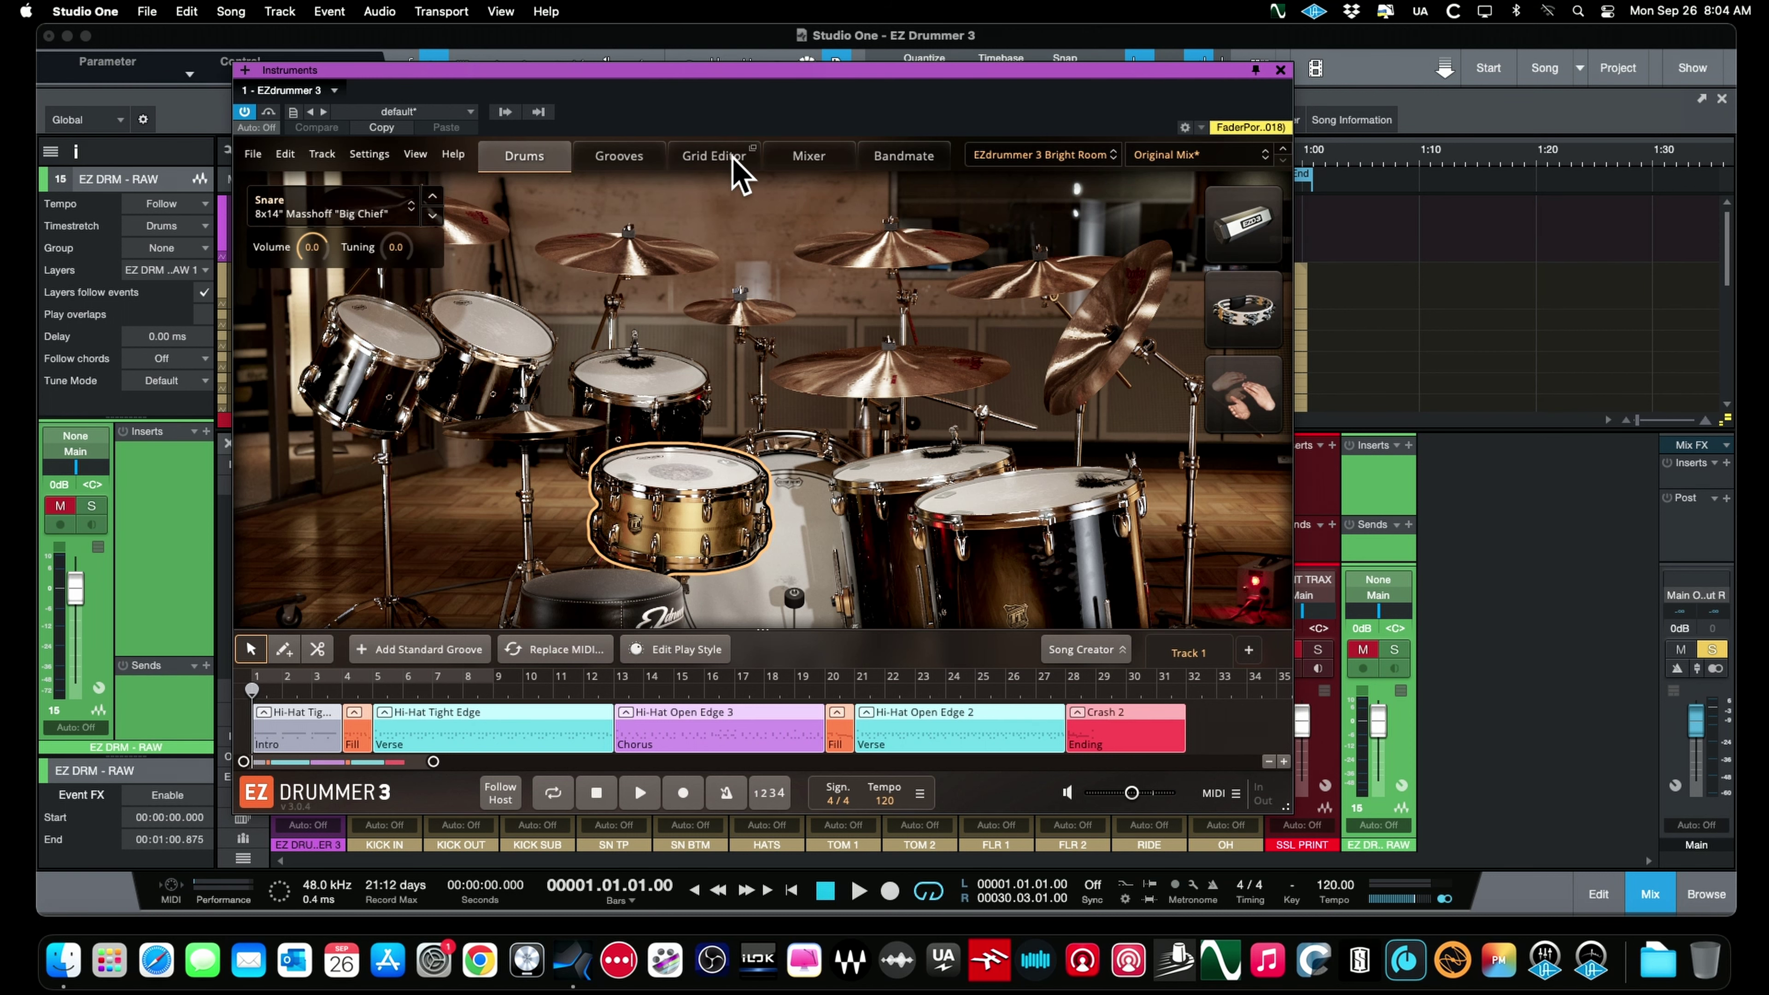
{"action": "left_click", "coordinate": [714, 156]}
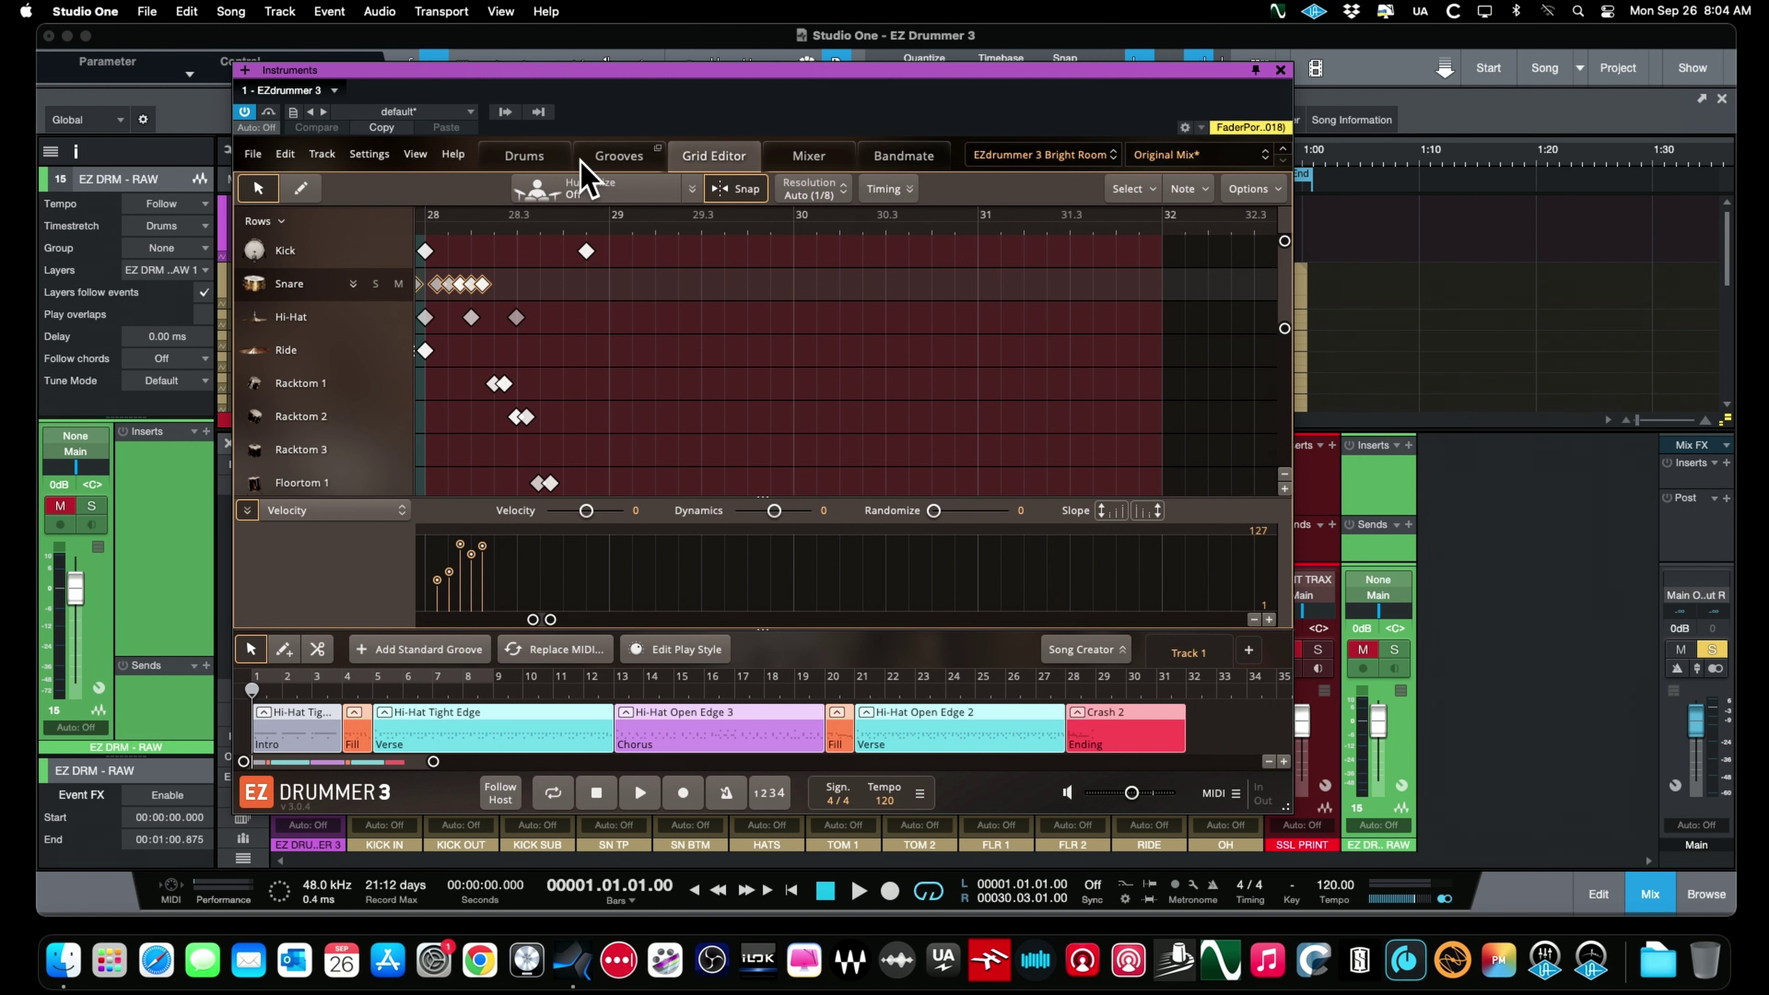
{"action": "left_click", "coordinate": [916, 164]}
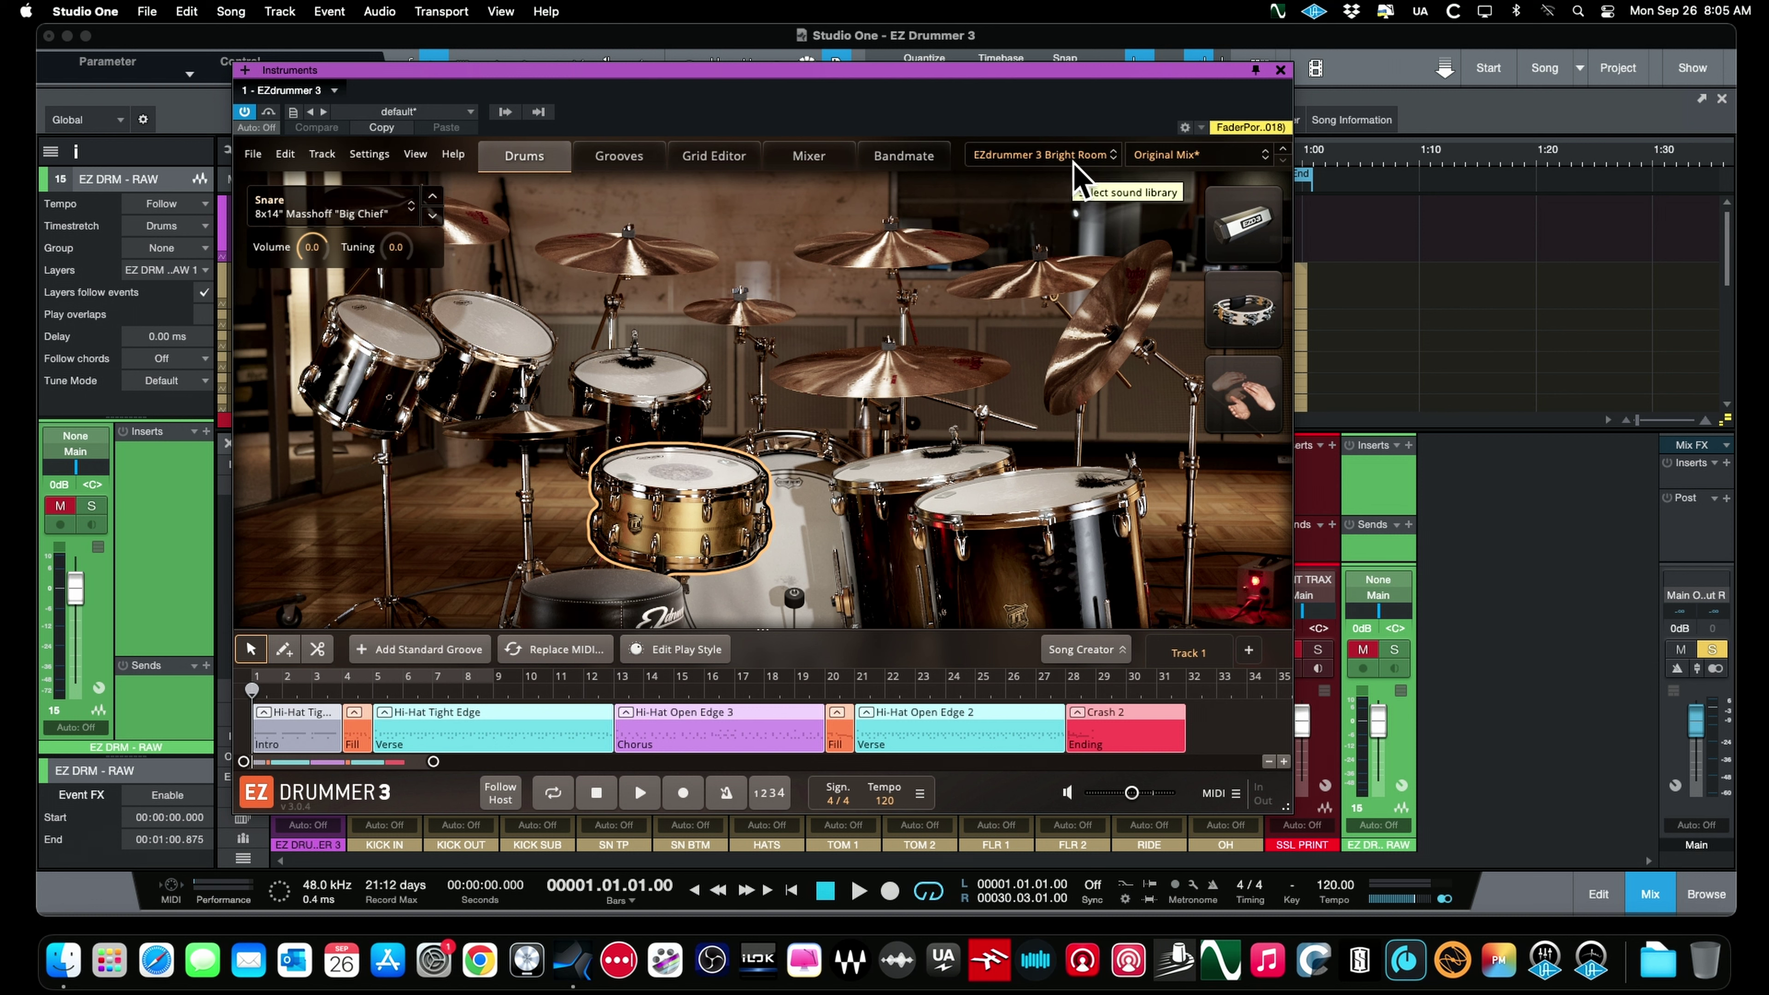
Browse the sound library and preset menus, leaving the Bright Room library selected
{"action": "left_click", "coordinate": [1073, 158]}
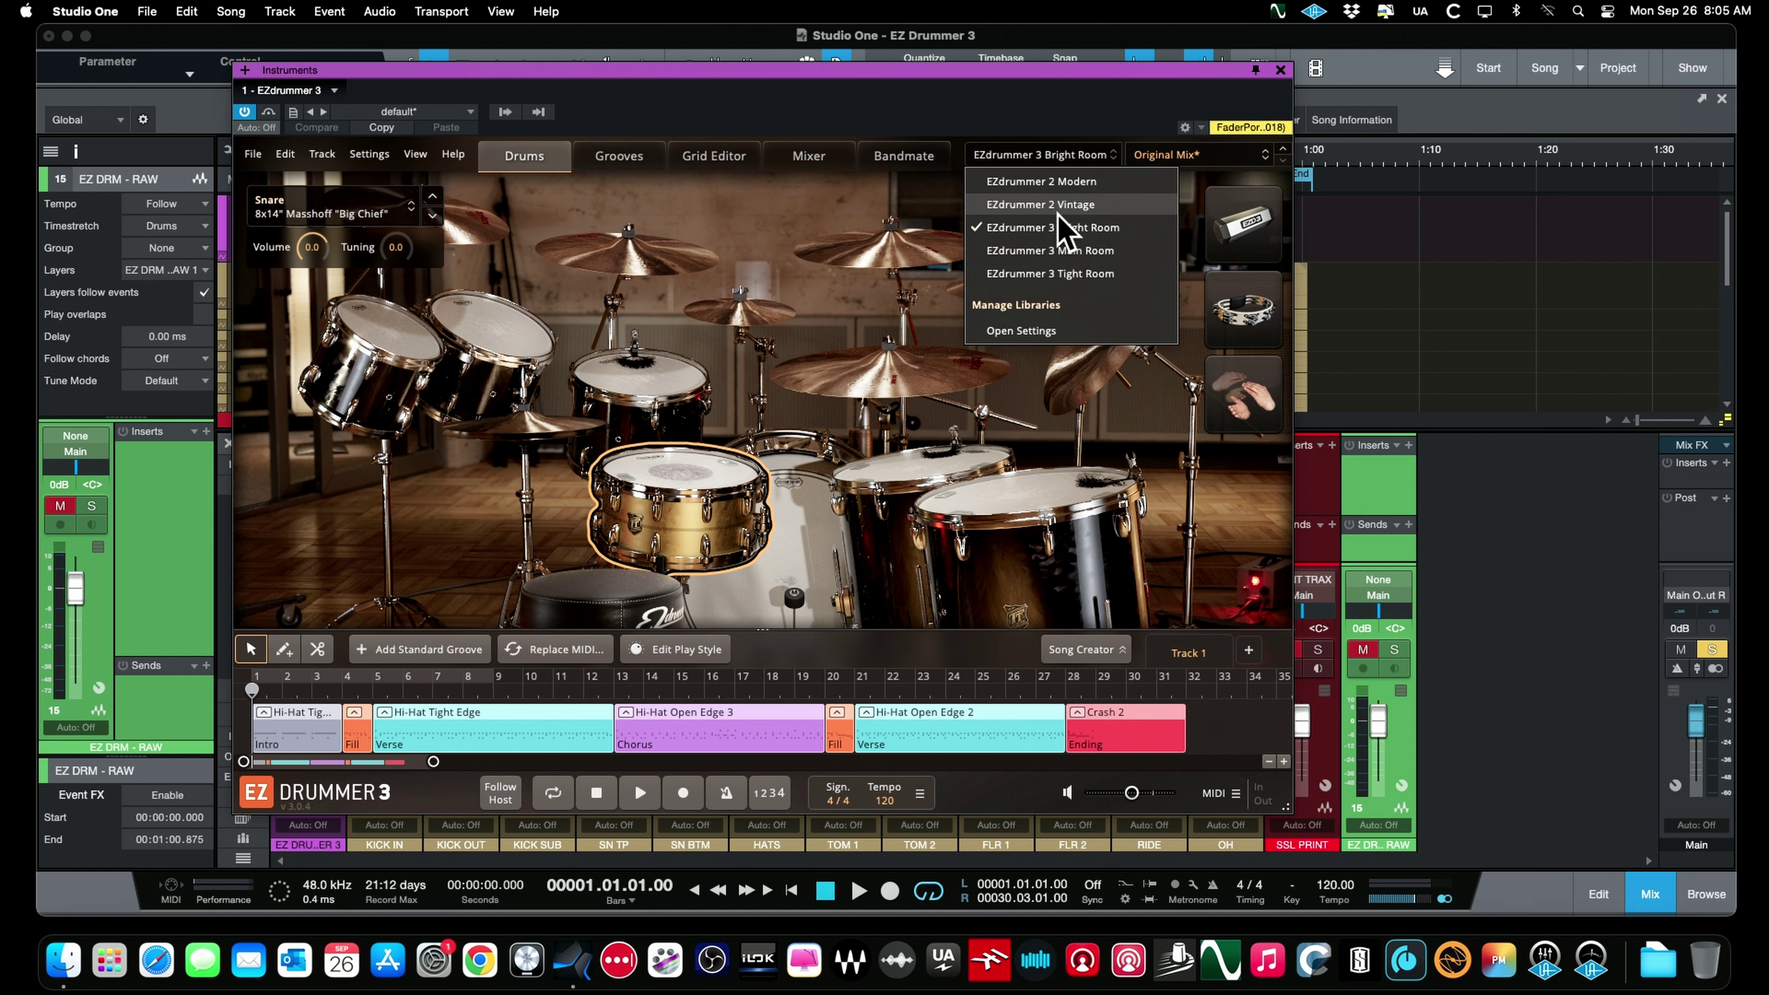
{"action": "left_click", "coordinate": [1072, 119]}
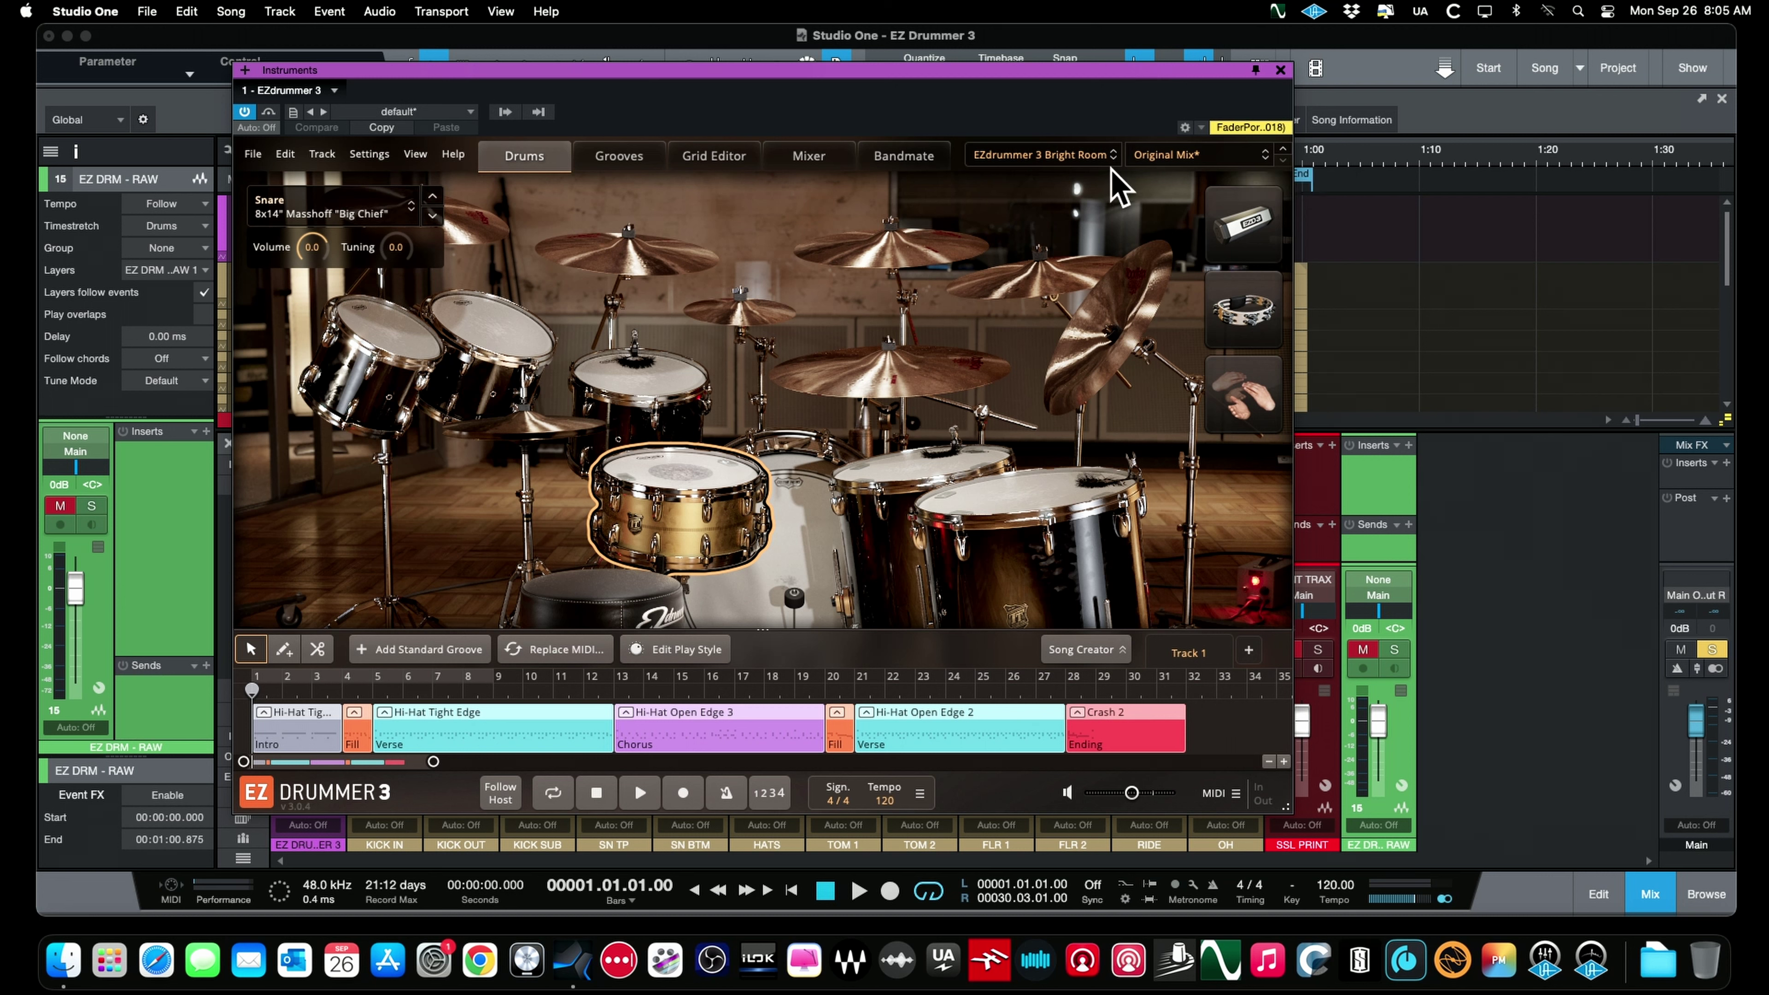
{"action": "left_click", "coordinate": [1245, 156]}
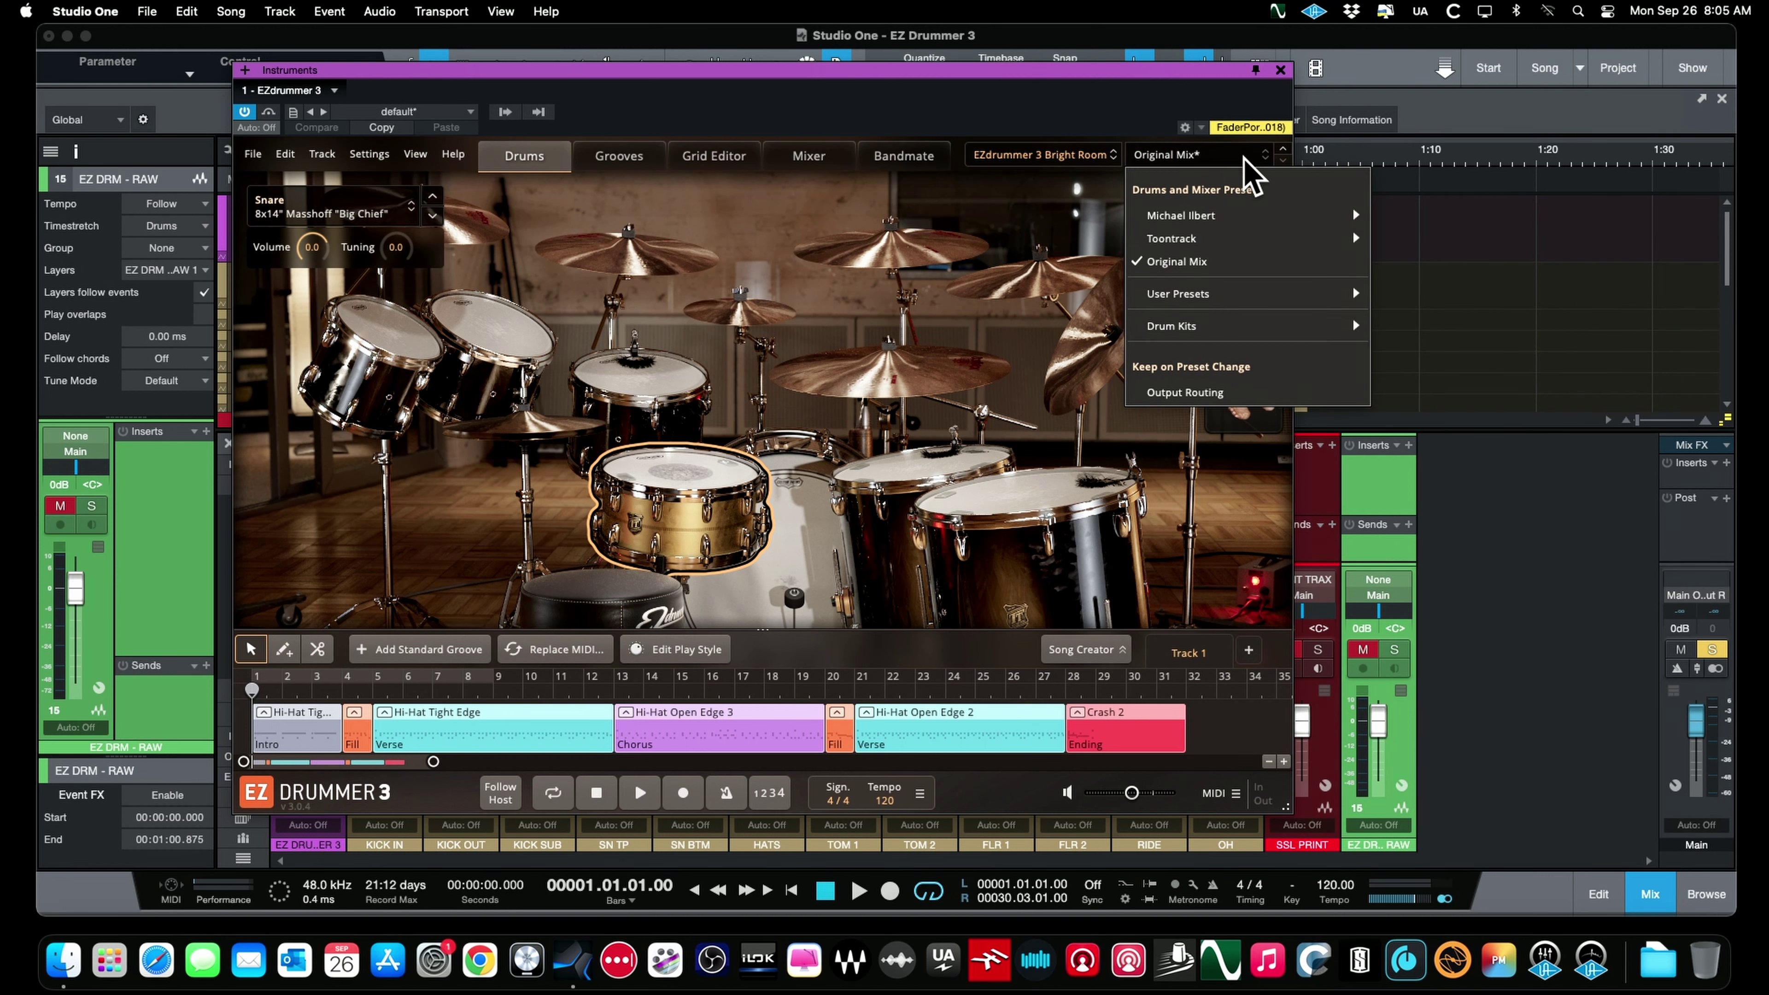
{"action": "mouse_move", "coordinate": [1250, 235]}
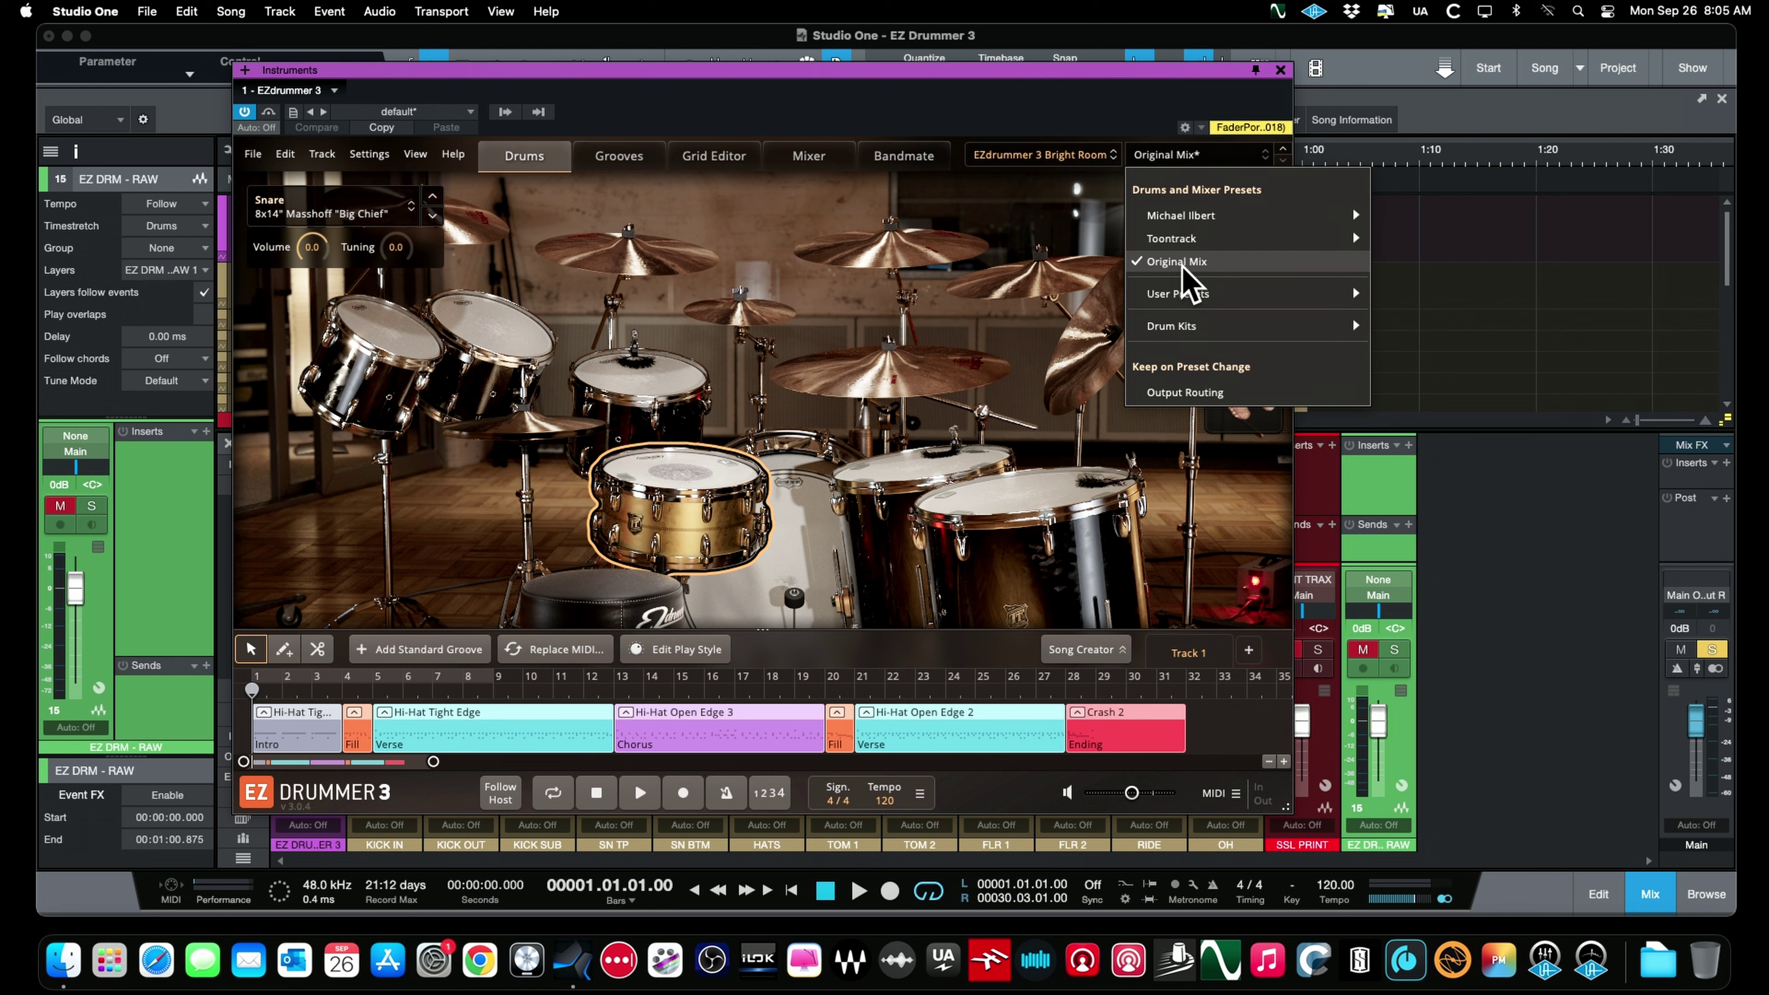
Keep the Original Mix preset and start the song arrangement playing
{"action": "left_click", "coordinate": [1134, 90]}
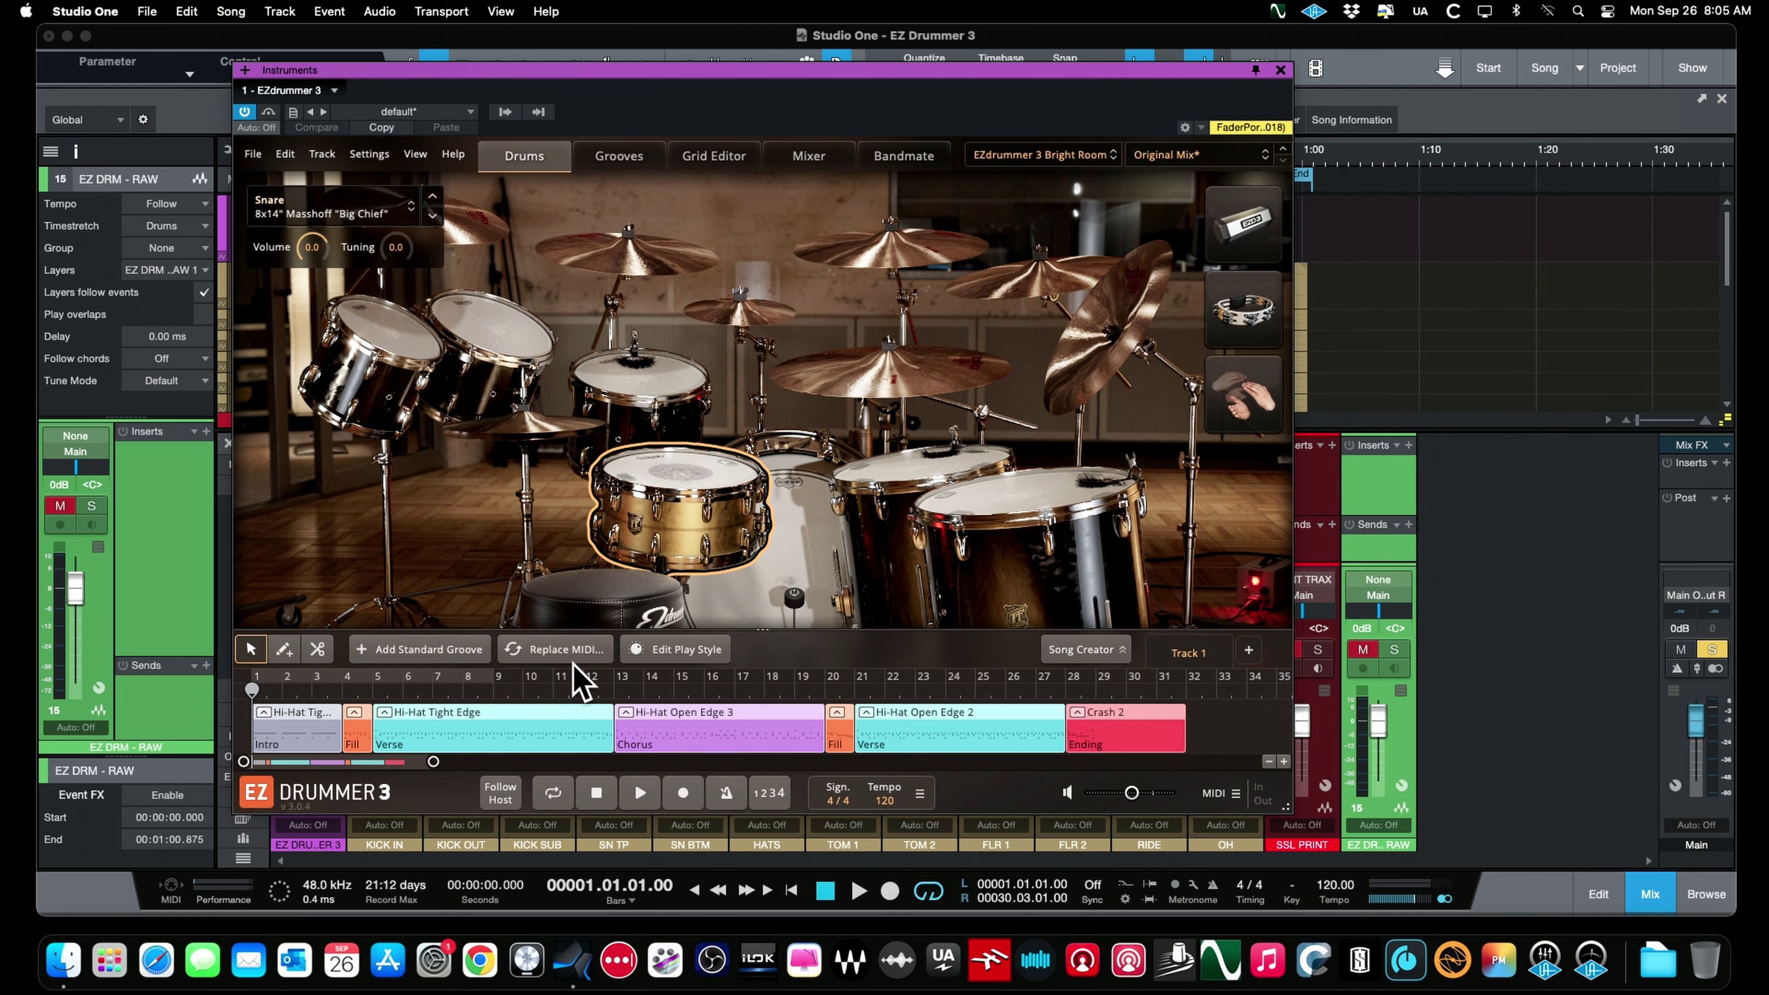
{"action": "mouse_move", "coordinate": [637, 721]}
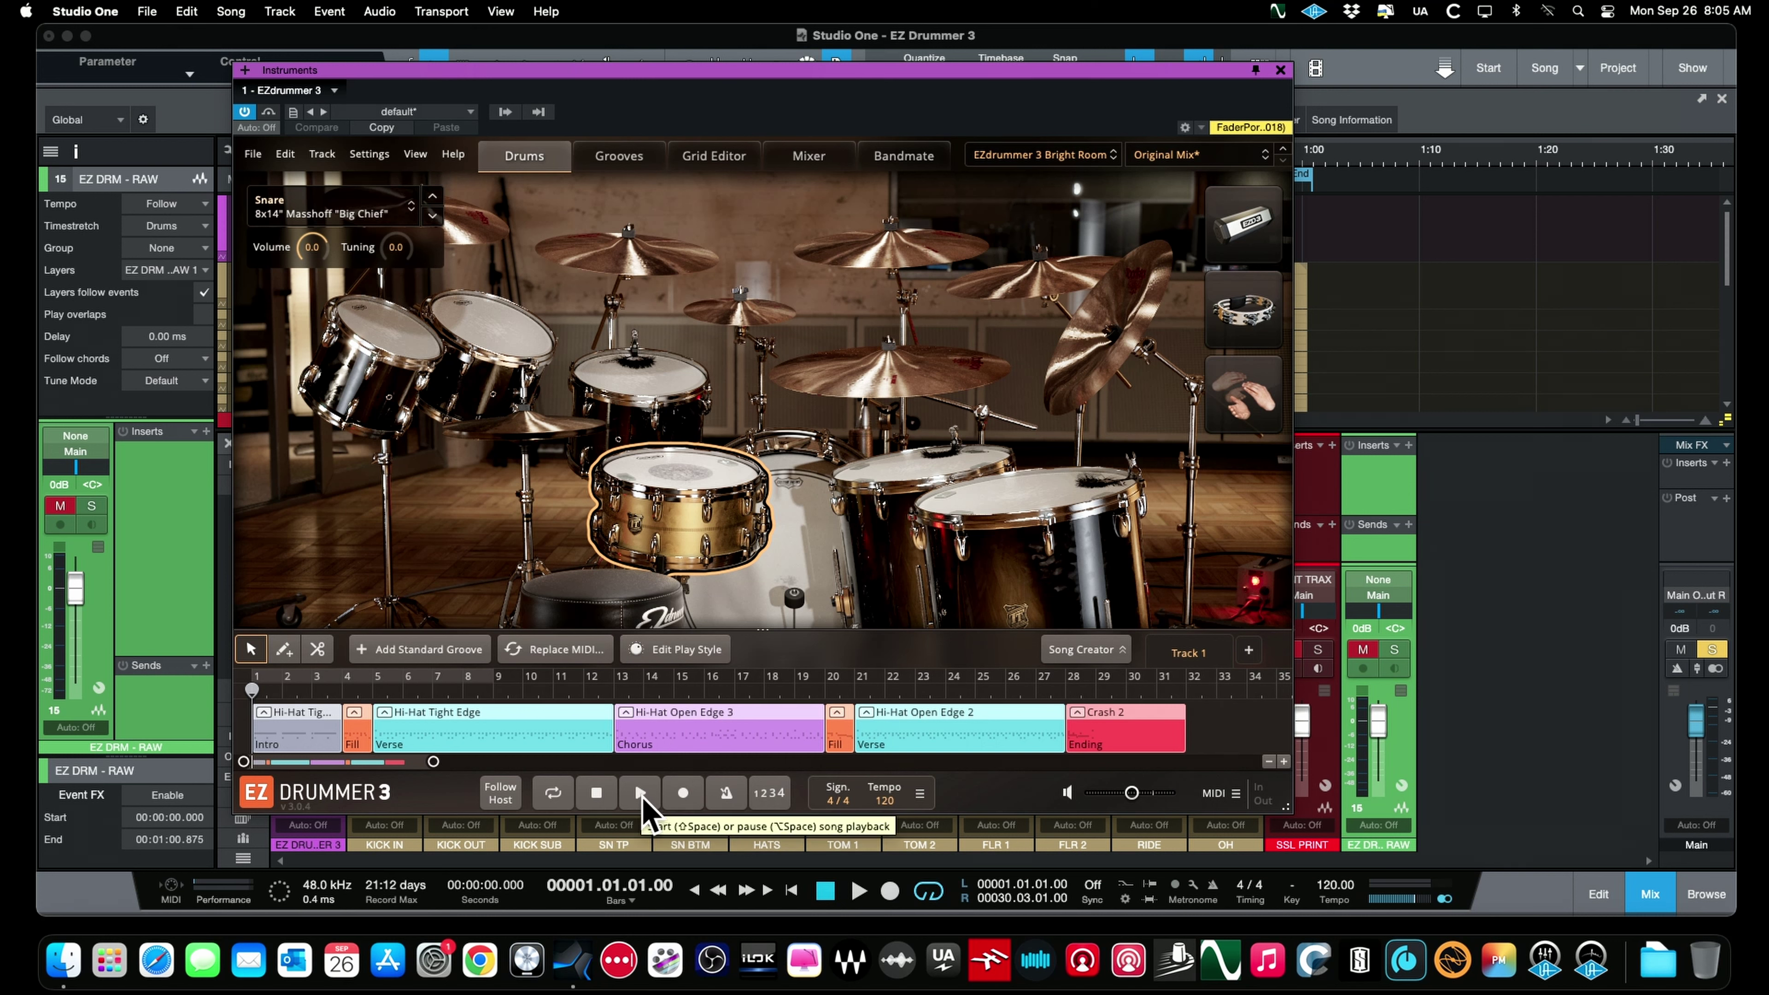
{"action": "left_click", "coordinate": [641, 800]}
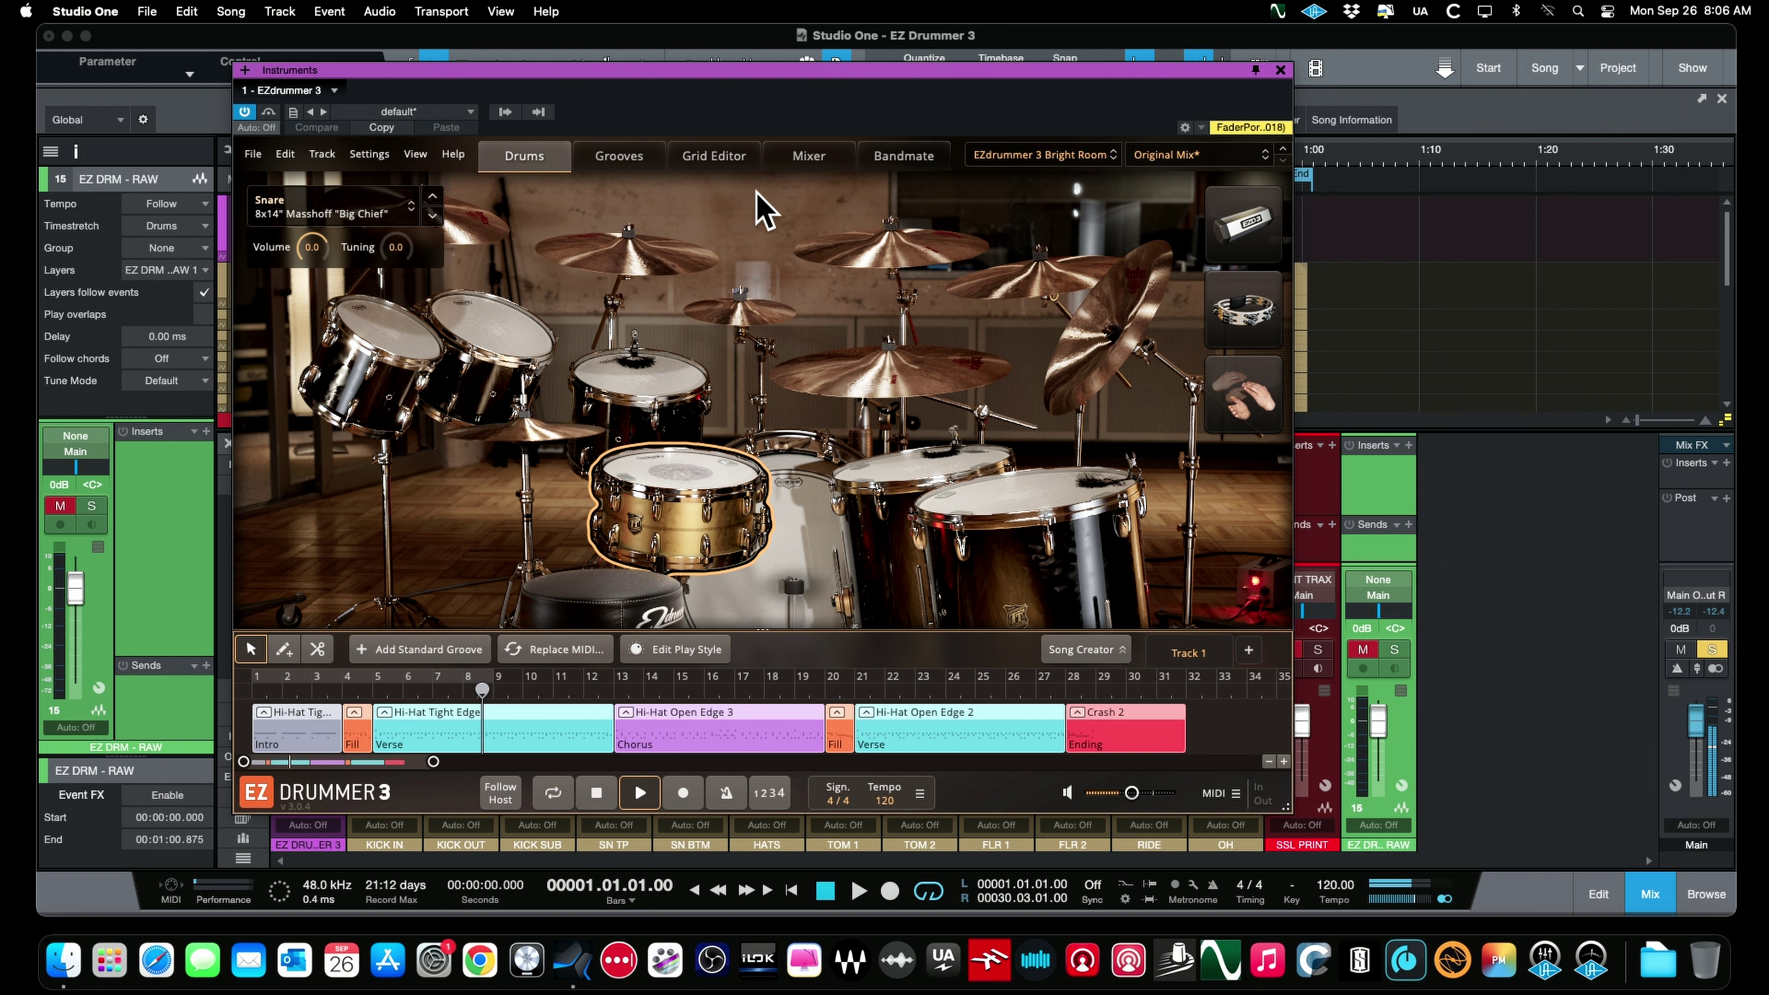
Show EZ Drummer 3's Mixer page, stop playback, and trigger the Kick Out and Hi-Hat
{"action": "left_click", "coordinate": [808, 155]}
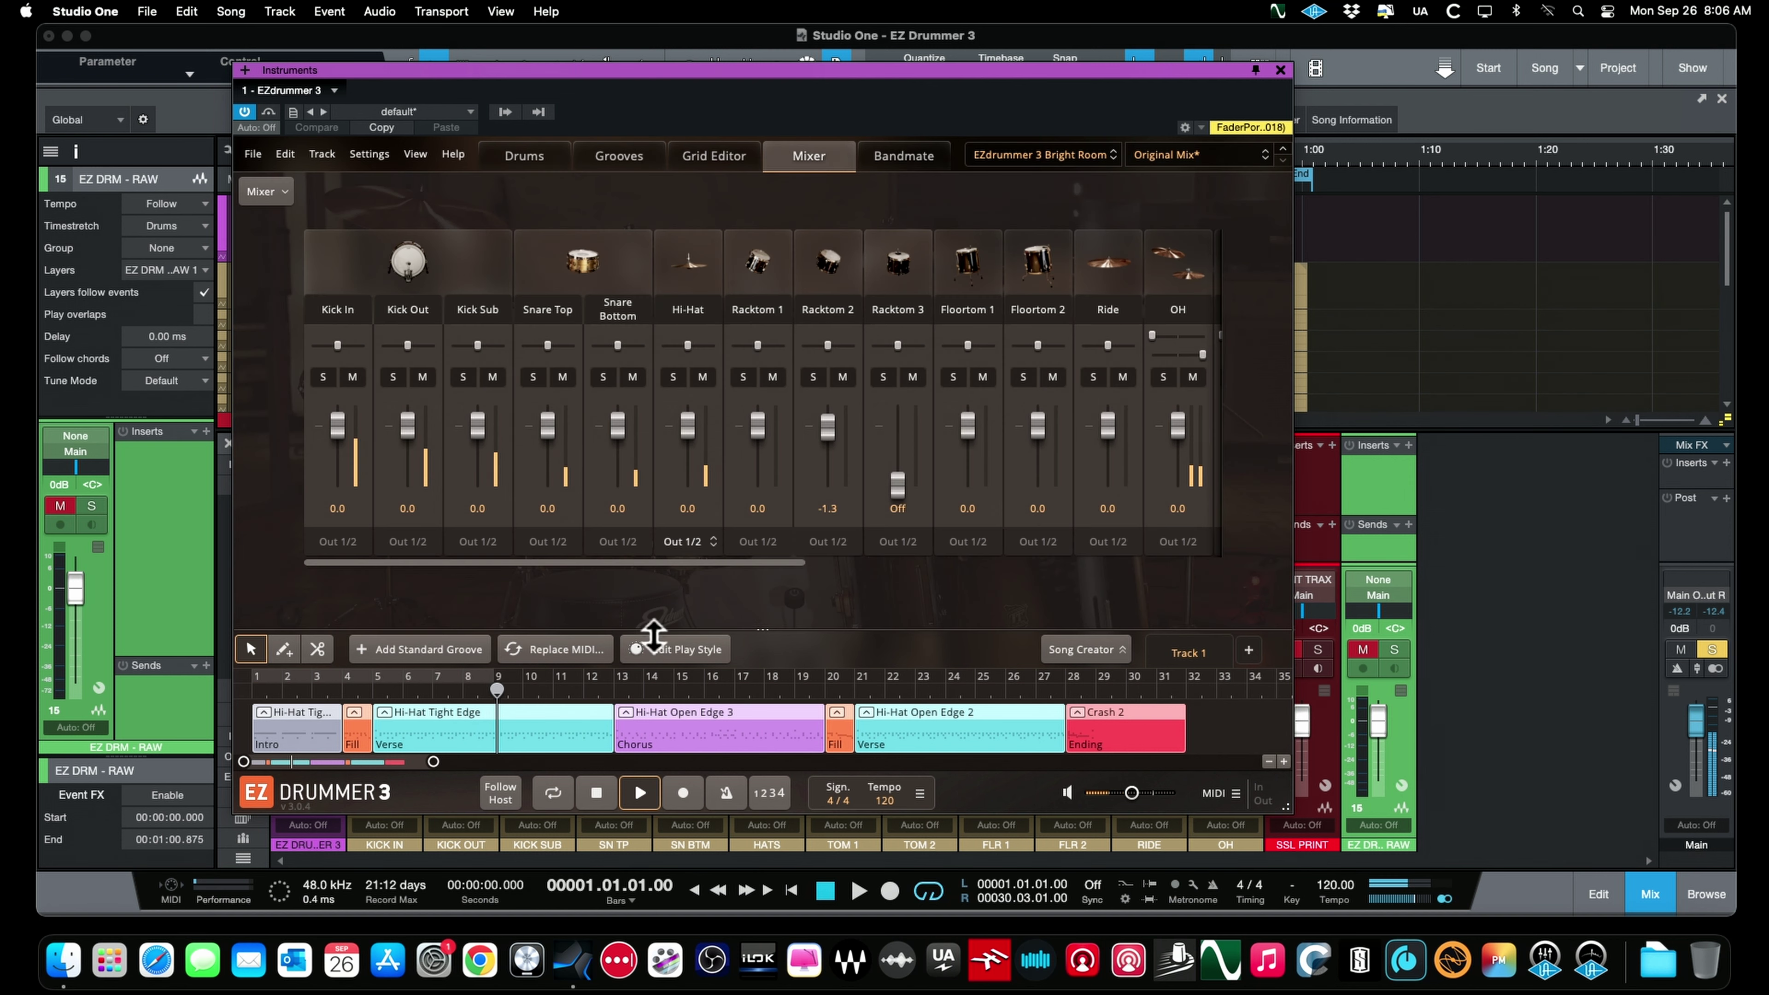
{"action": "left_click", "coordinate": [597, 794]}
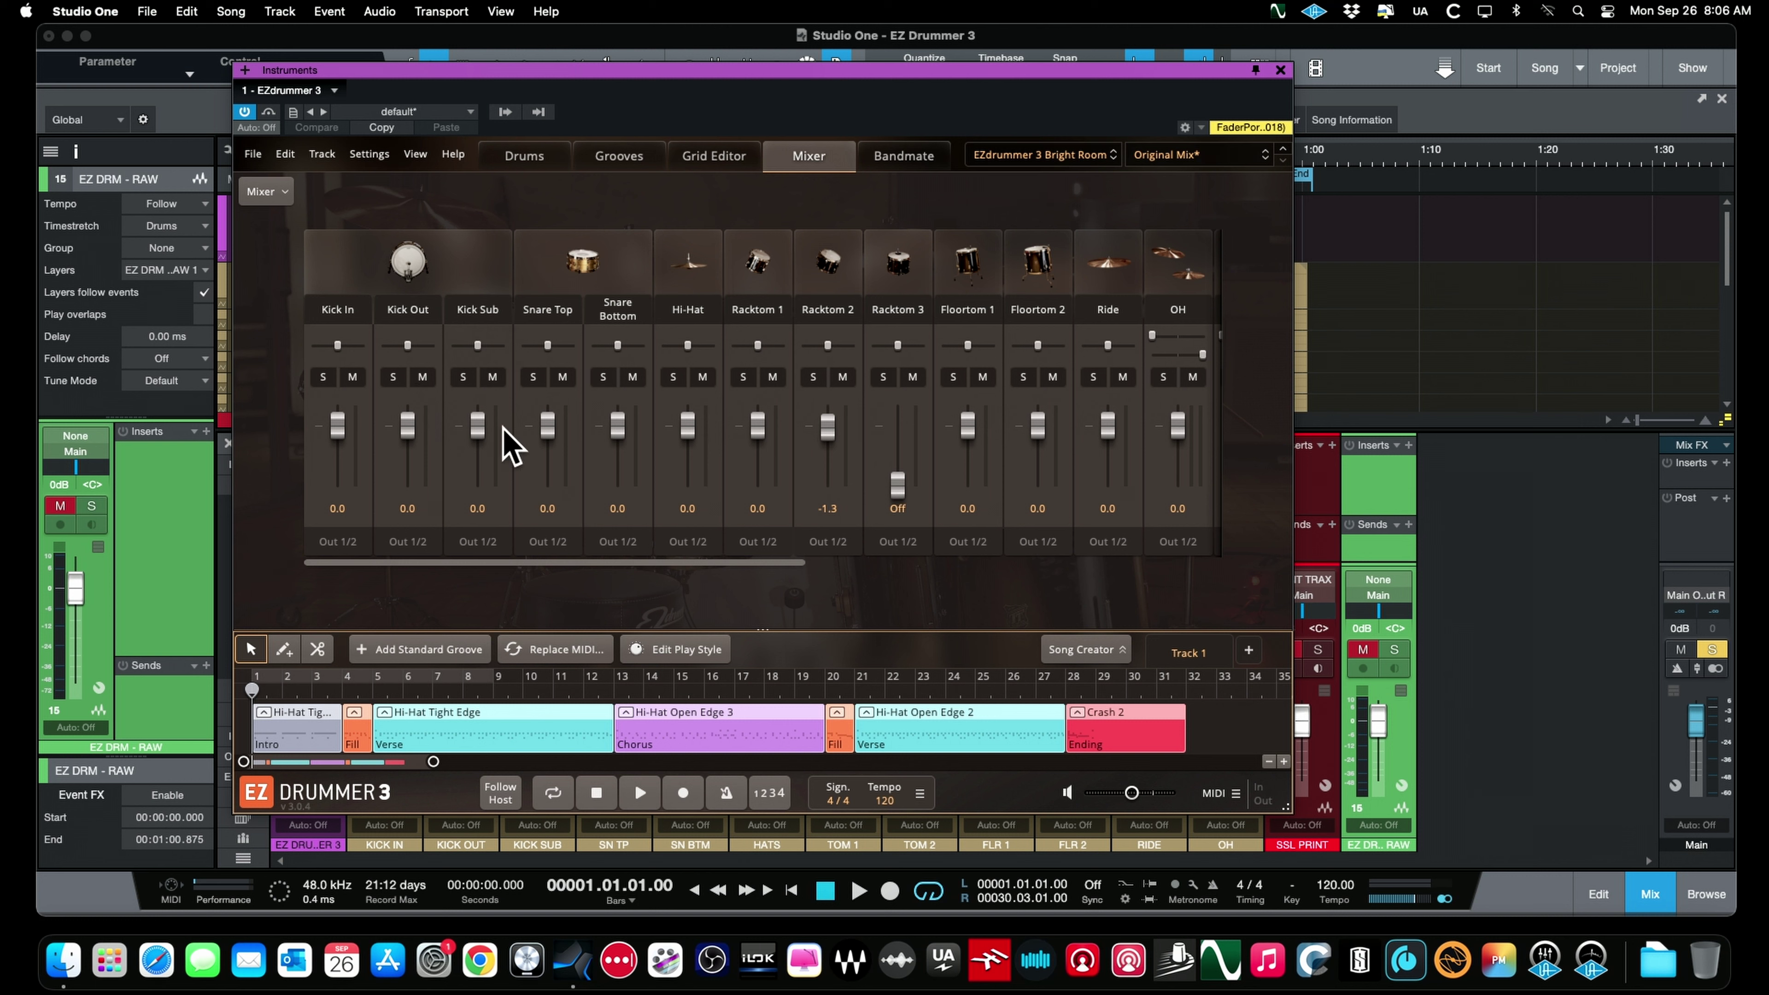
{"action": "left_click", "coordinate": [408, 264]}
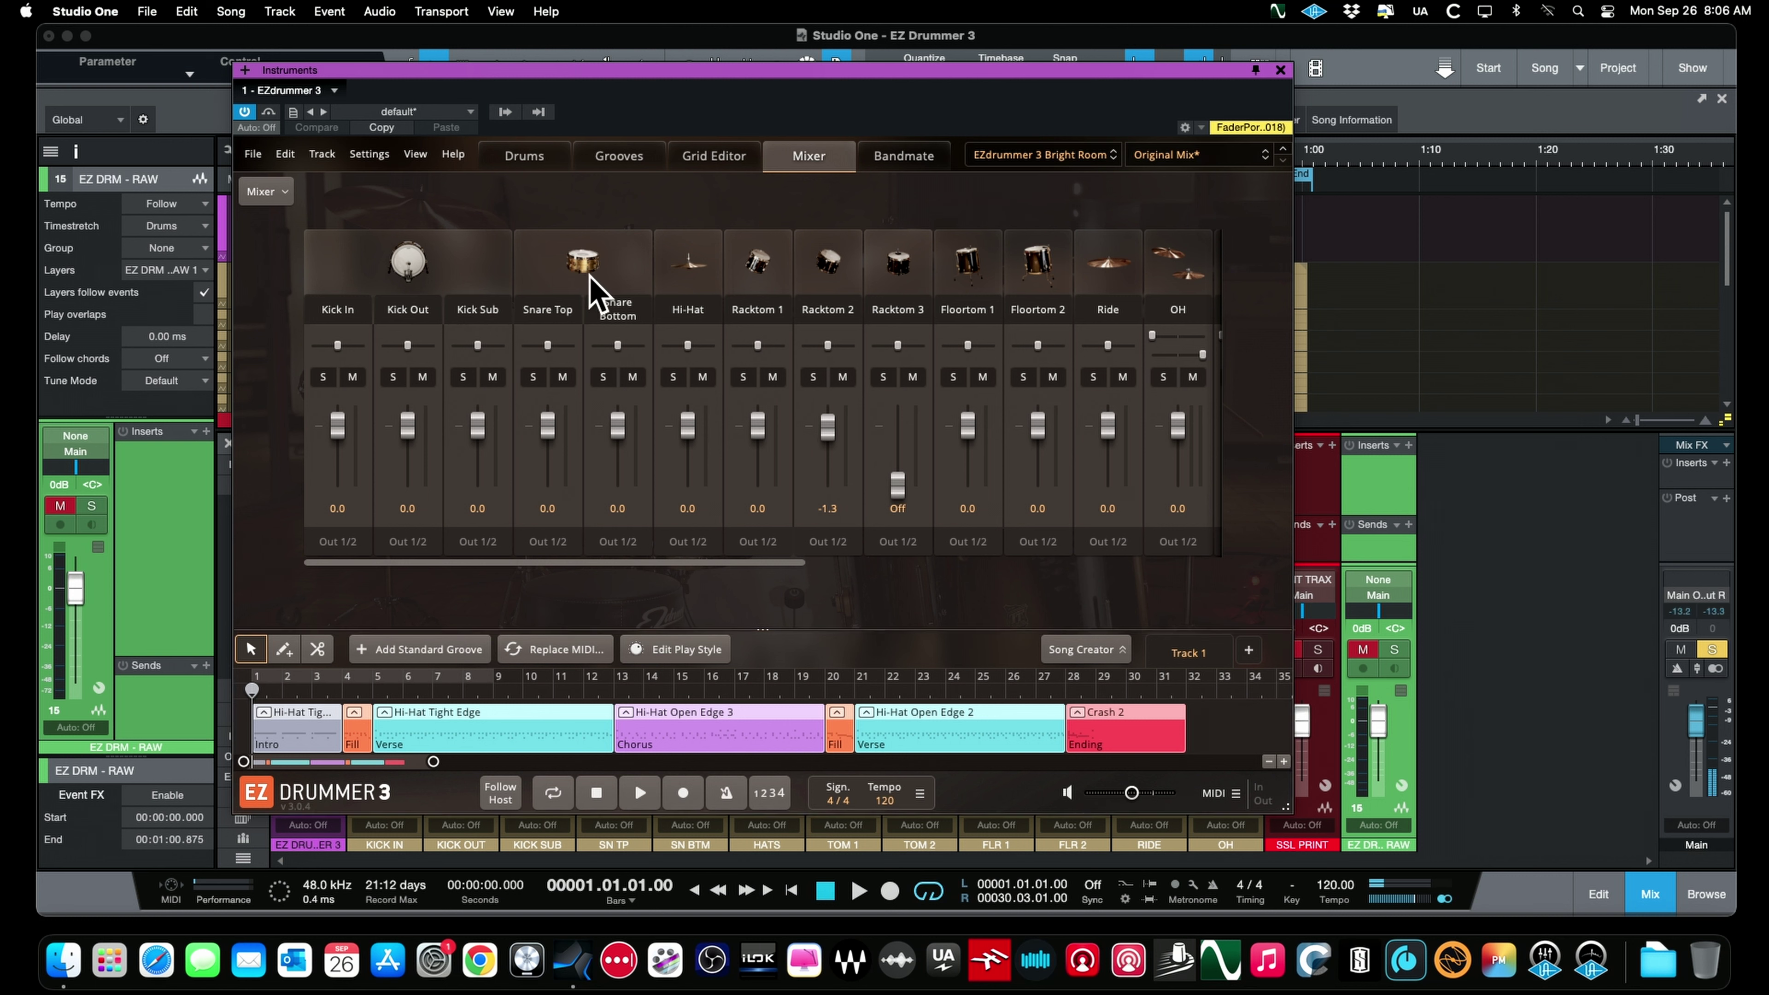
{"action": "left_click", "coordinate": [699, 268]}
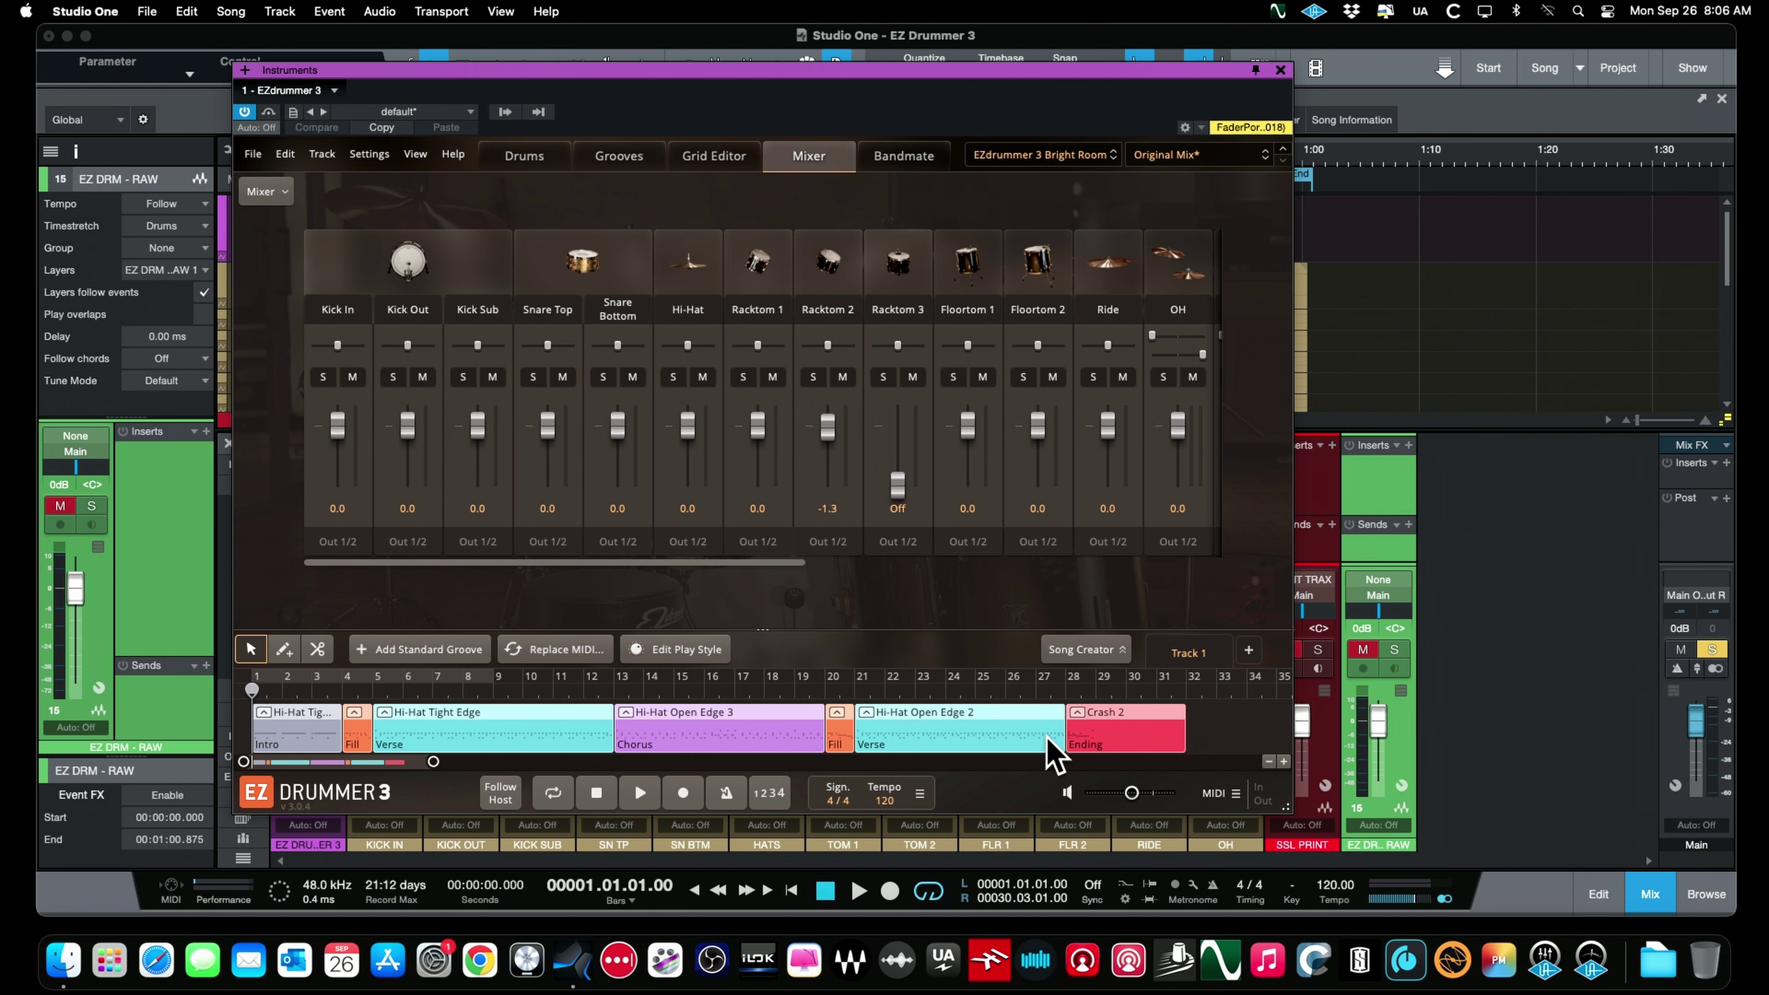
Close the EZ Drummer window and the mixer, then select the EZ DRUMMER 3 track
{"action": "left_click", "coordinate": [1281, 70]}
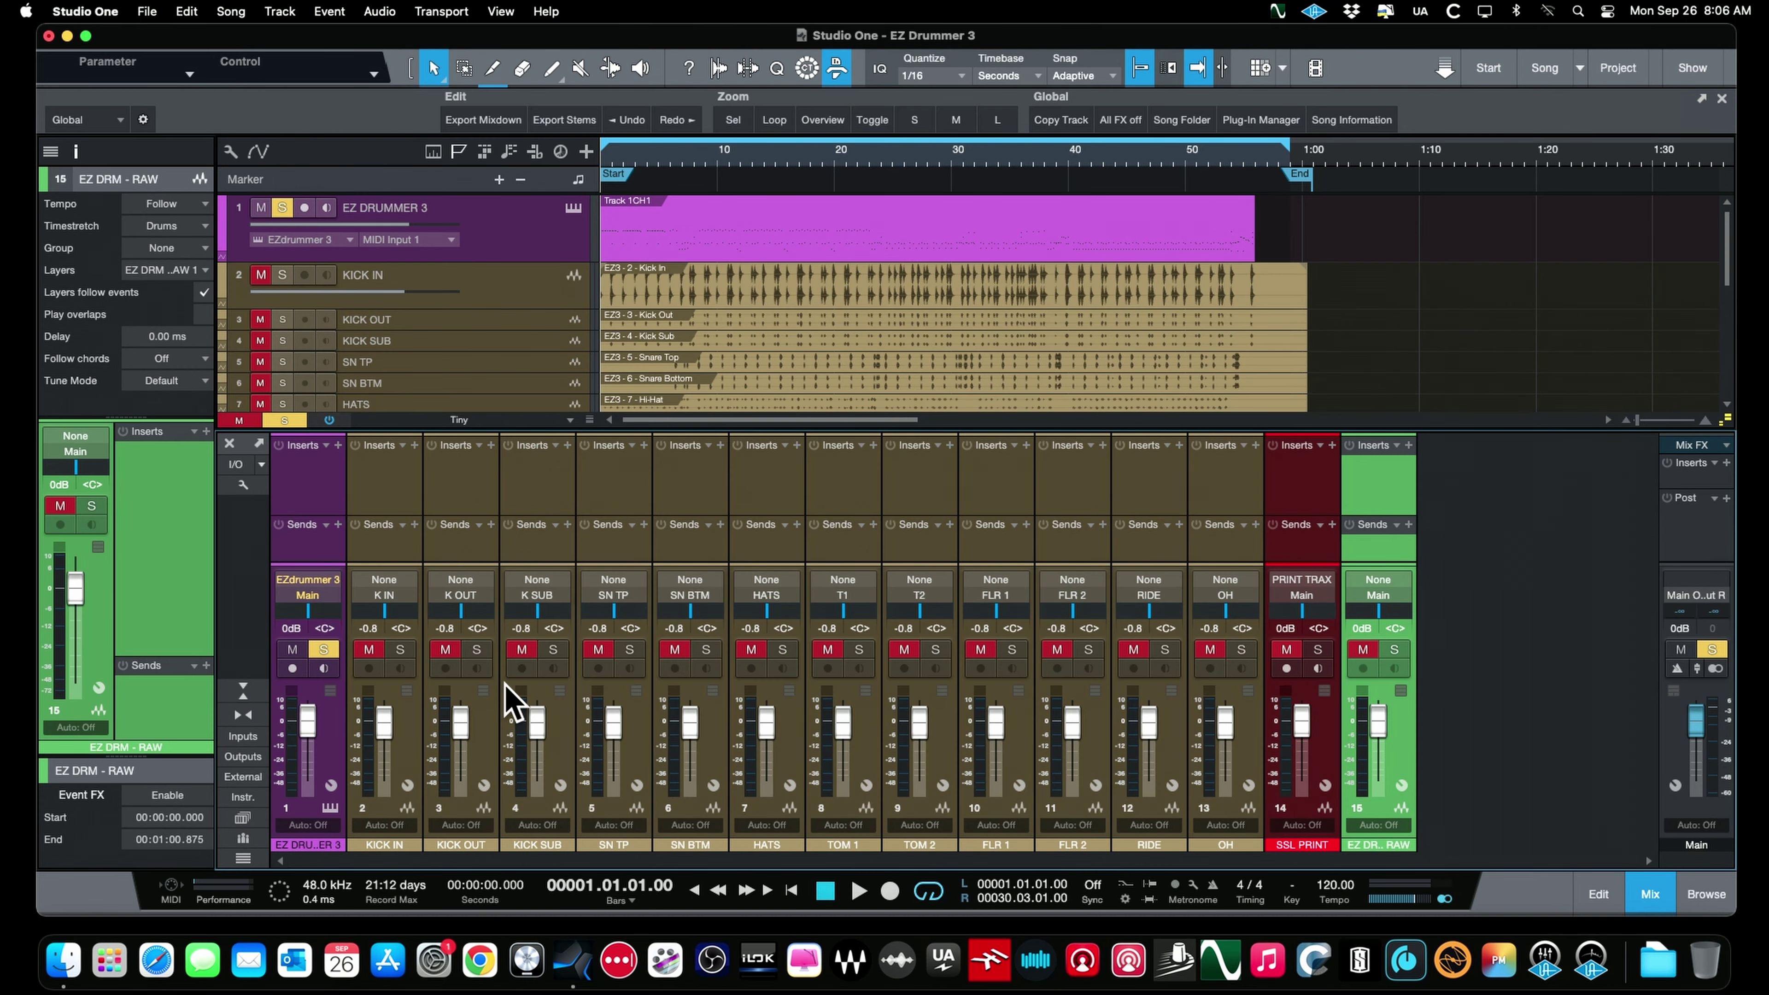
{"action": "left_click", "coordinate": [1649, 895]}
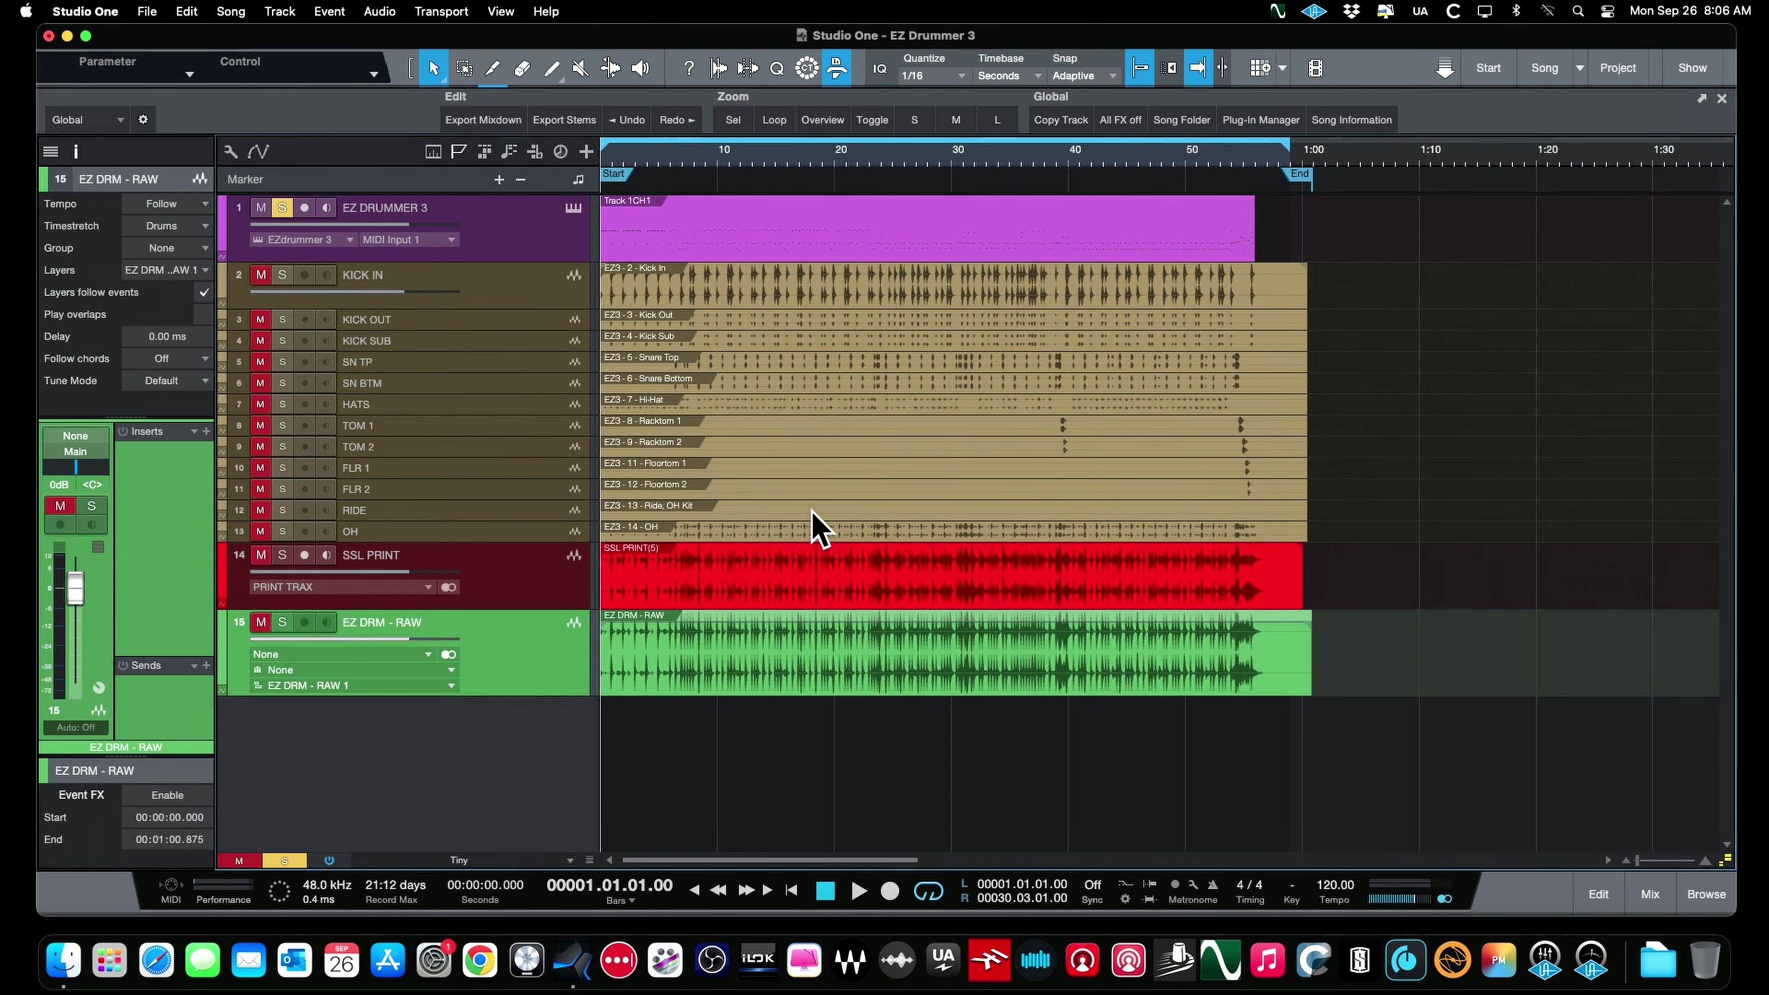
{"action": "left_click", "coordinate": [510, 243]}
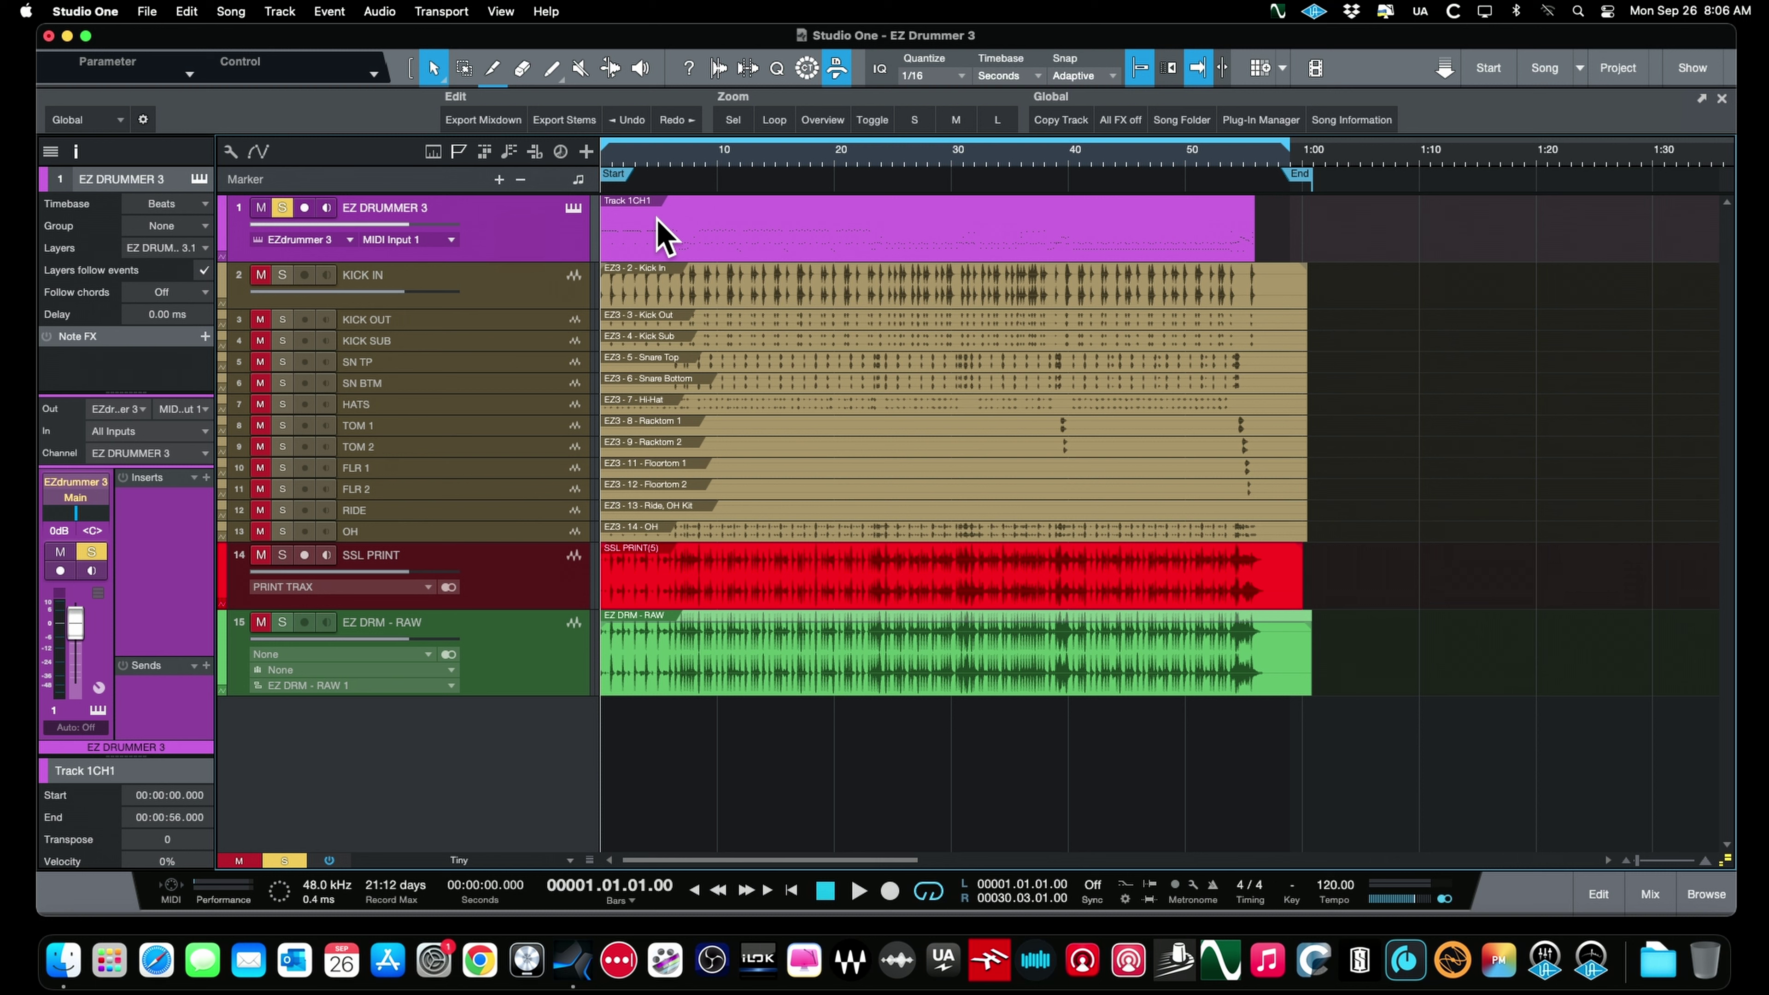
Play and stop the song, then open the Track 1CH1 drum part in the note editor
{"action": "key", "text": "space"}
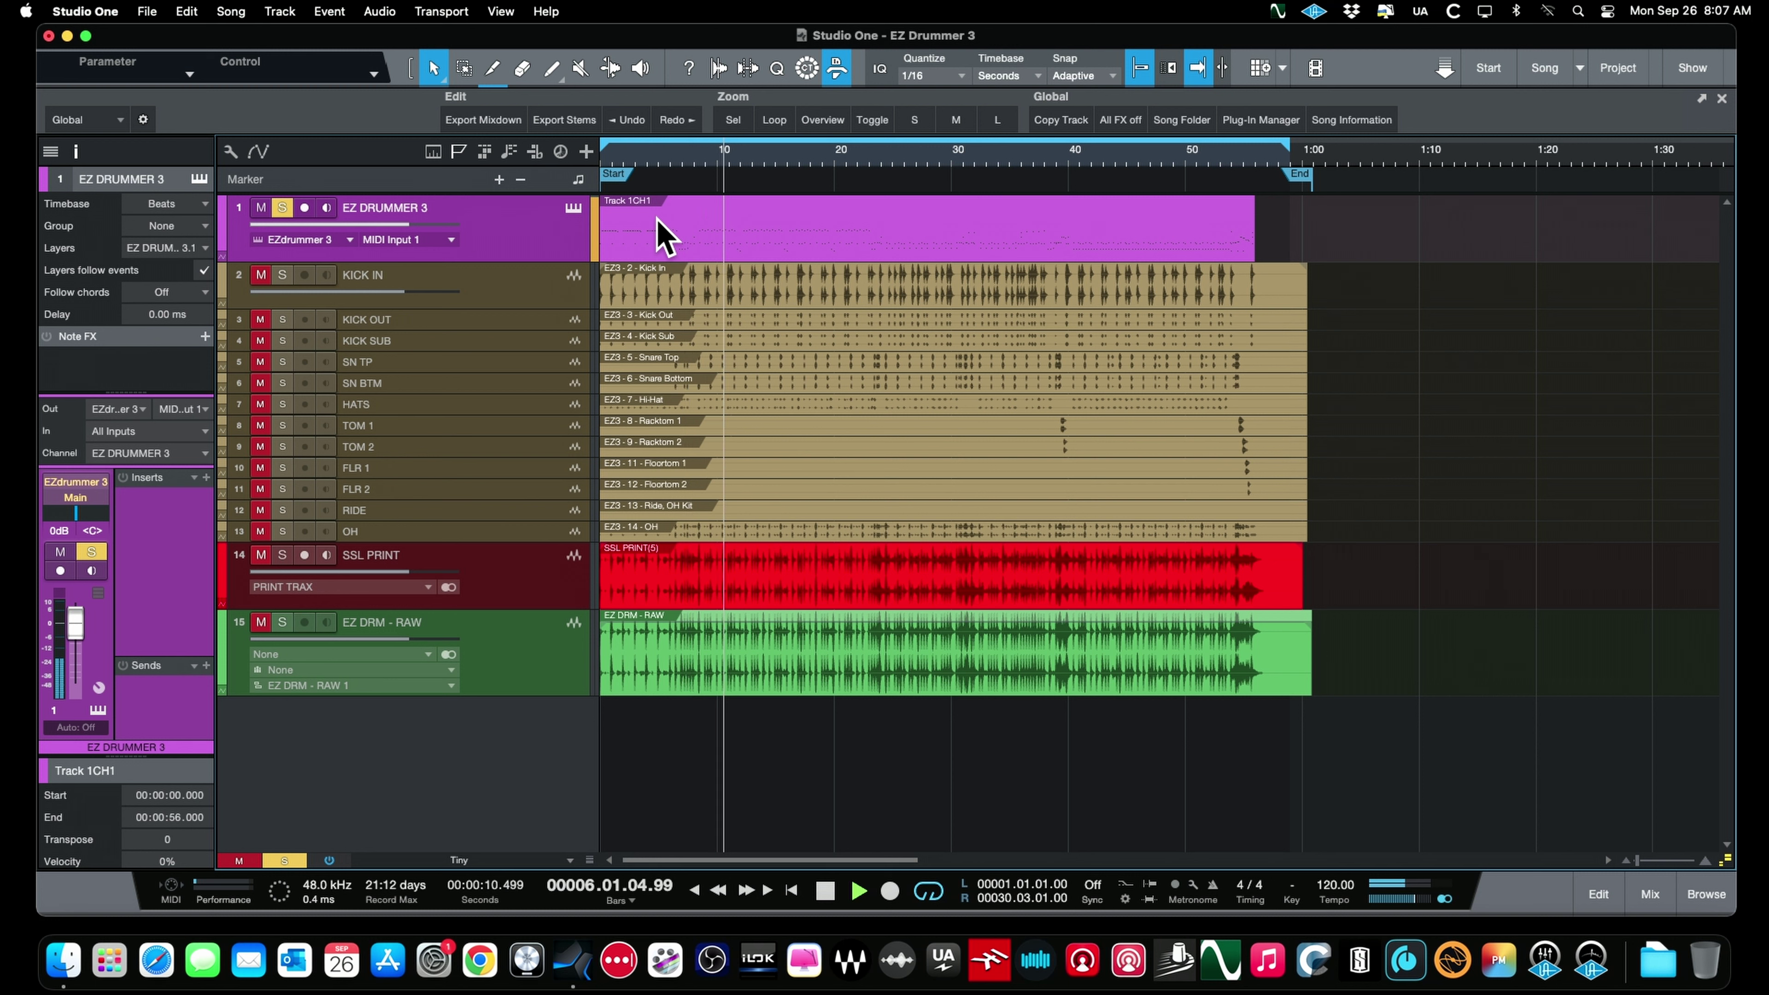
{"action": "key", "text": "space"}
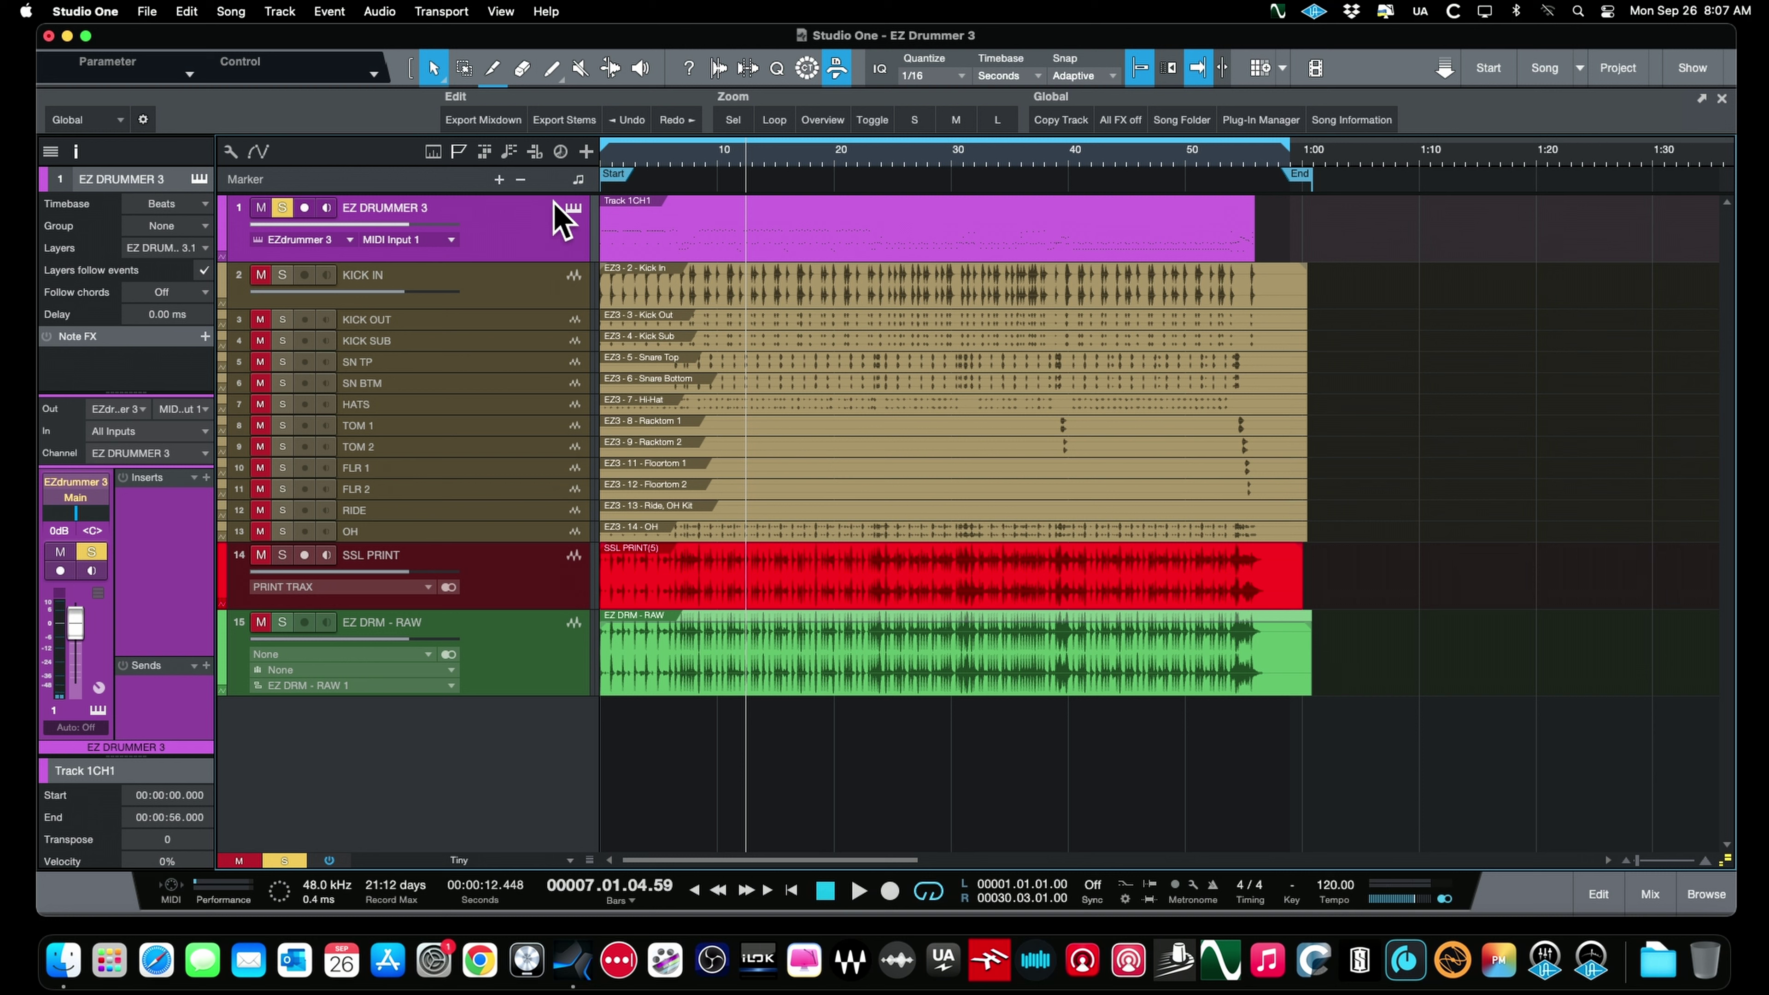
{"action": "double_click", "coordinate": [681, 244]}
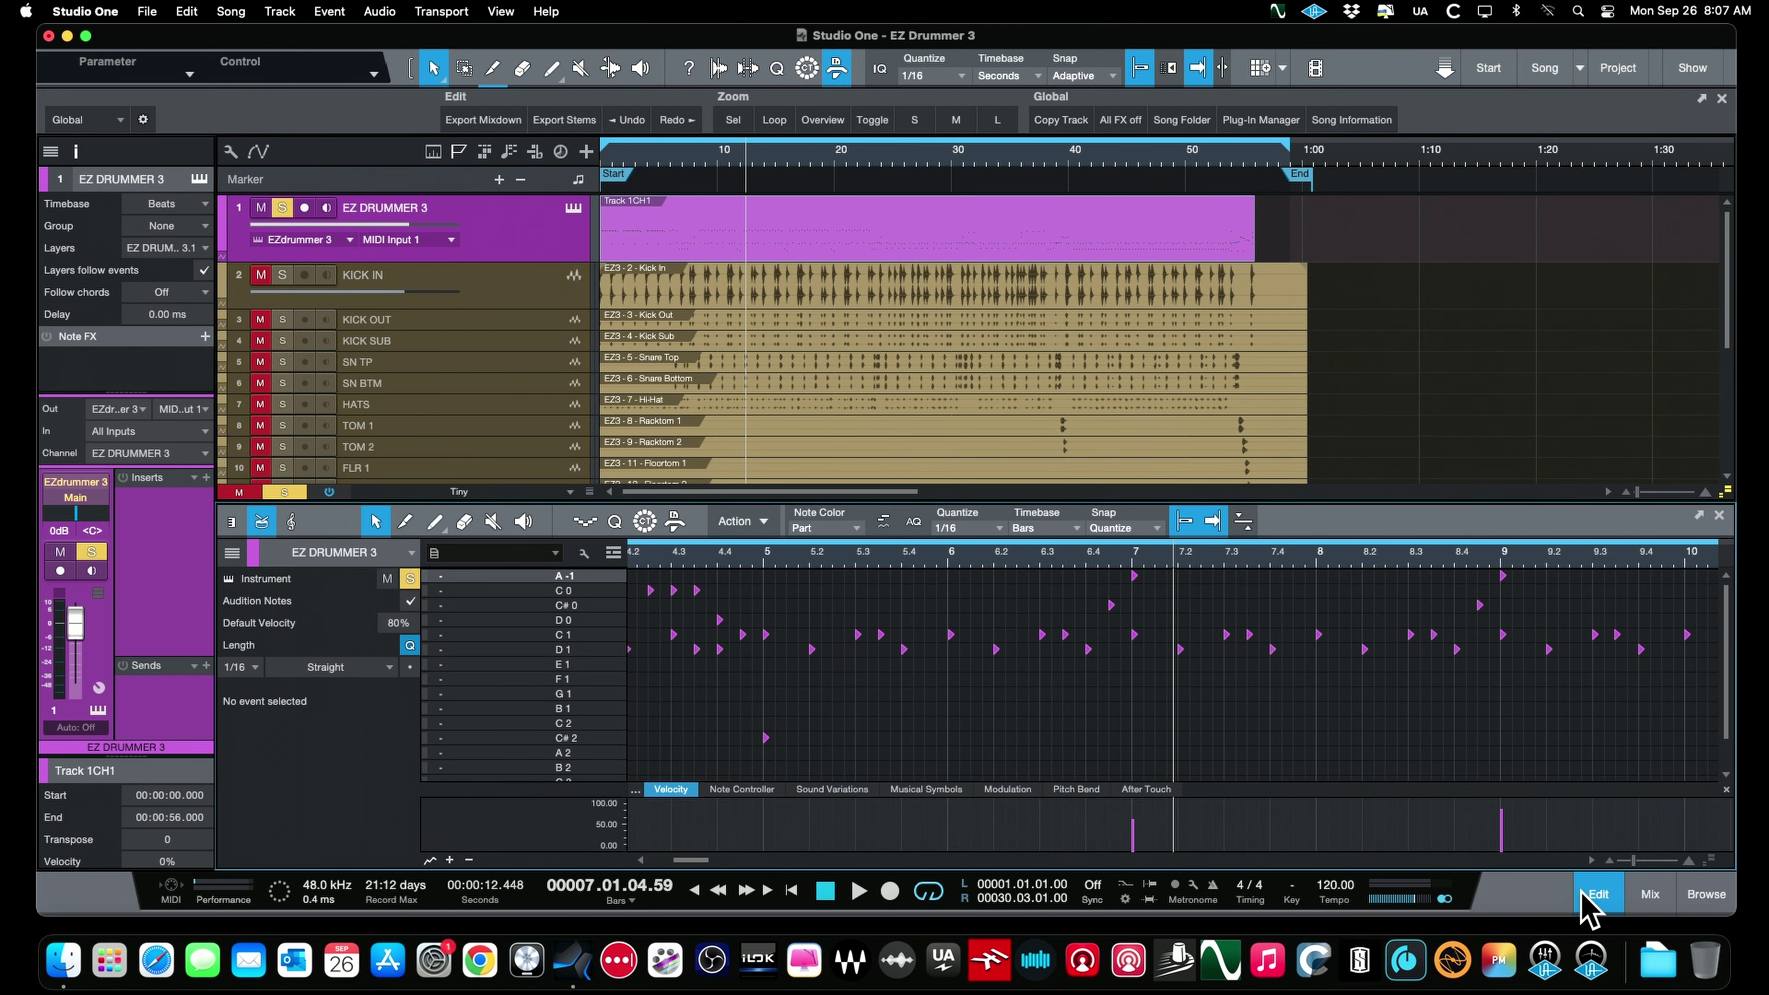
Close the note editor and check EZdrummer 3's Grid Editor and Drums views before closing it
{"action": "left_click", "coordinate": [1595, 895]}
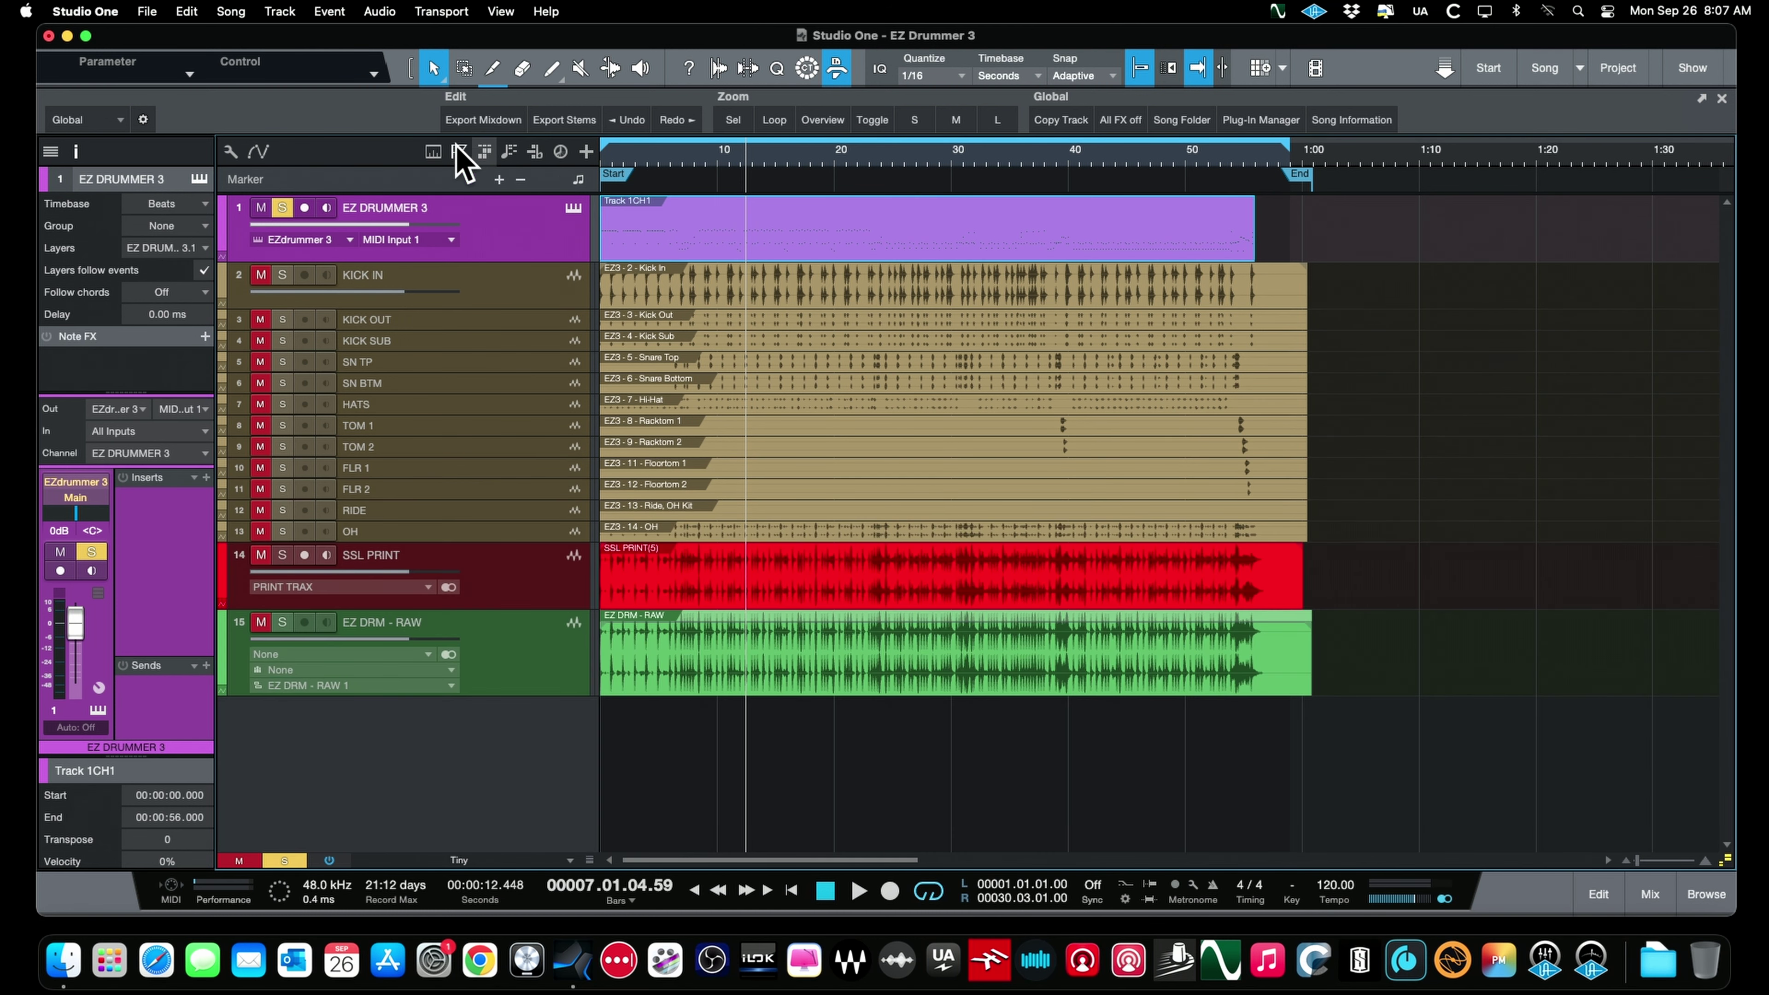
{"action": "left_click", "coordinate": [573, 209]}
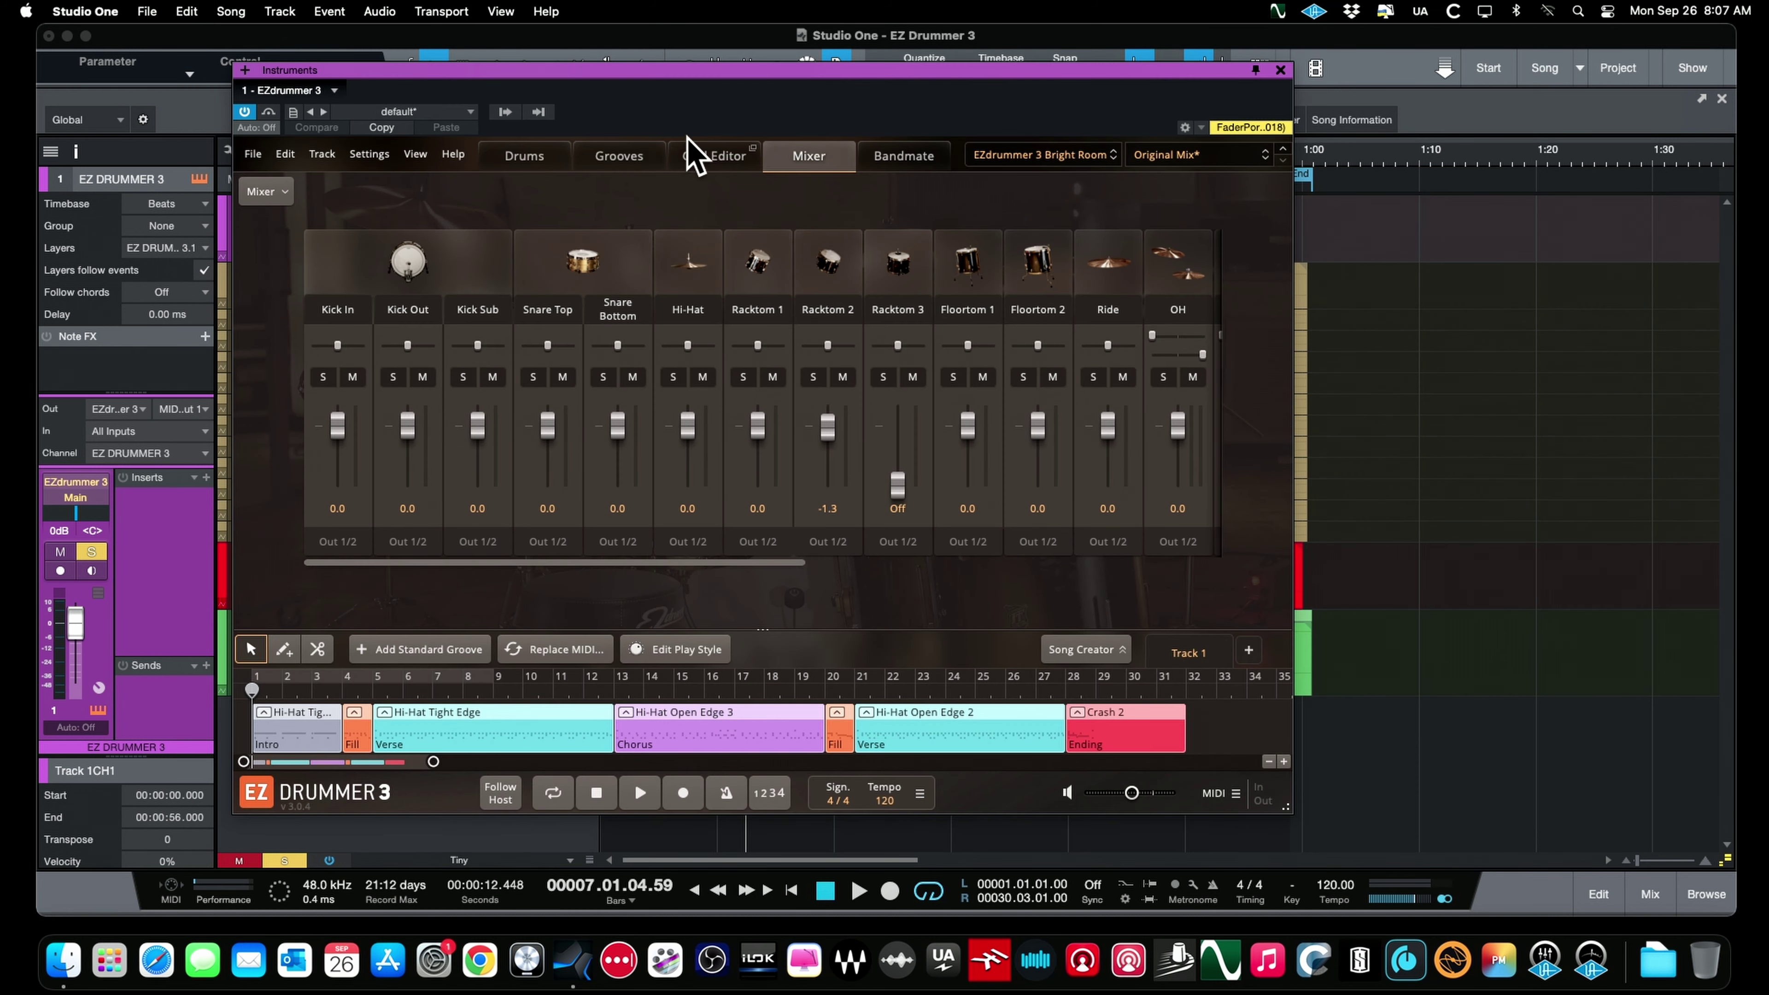
{"action": "left_click", "coordinate": [713, 155]}
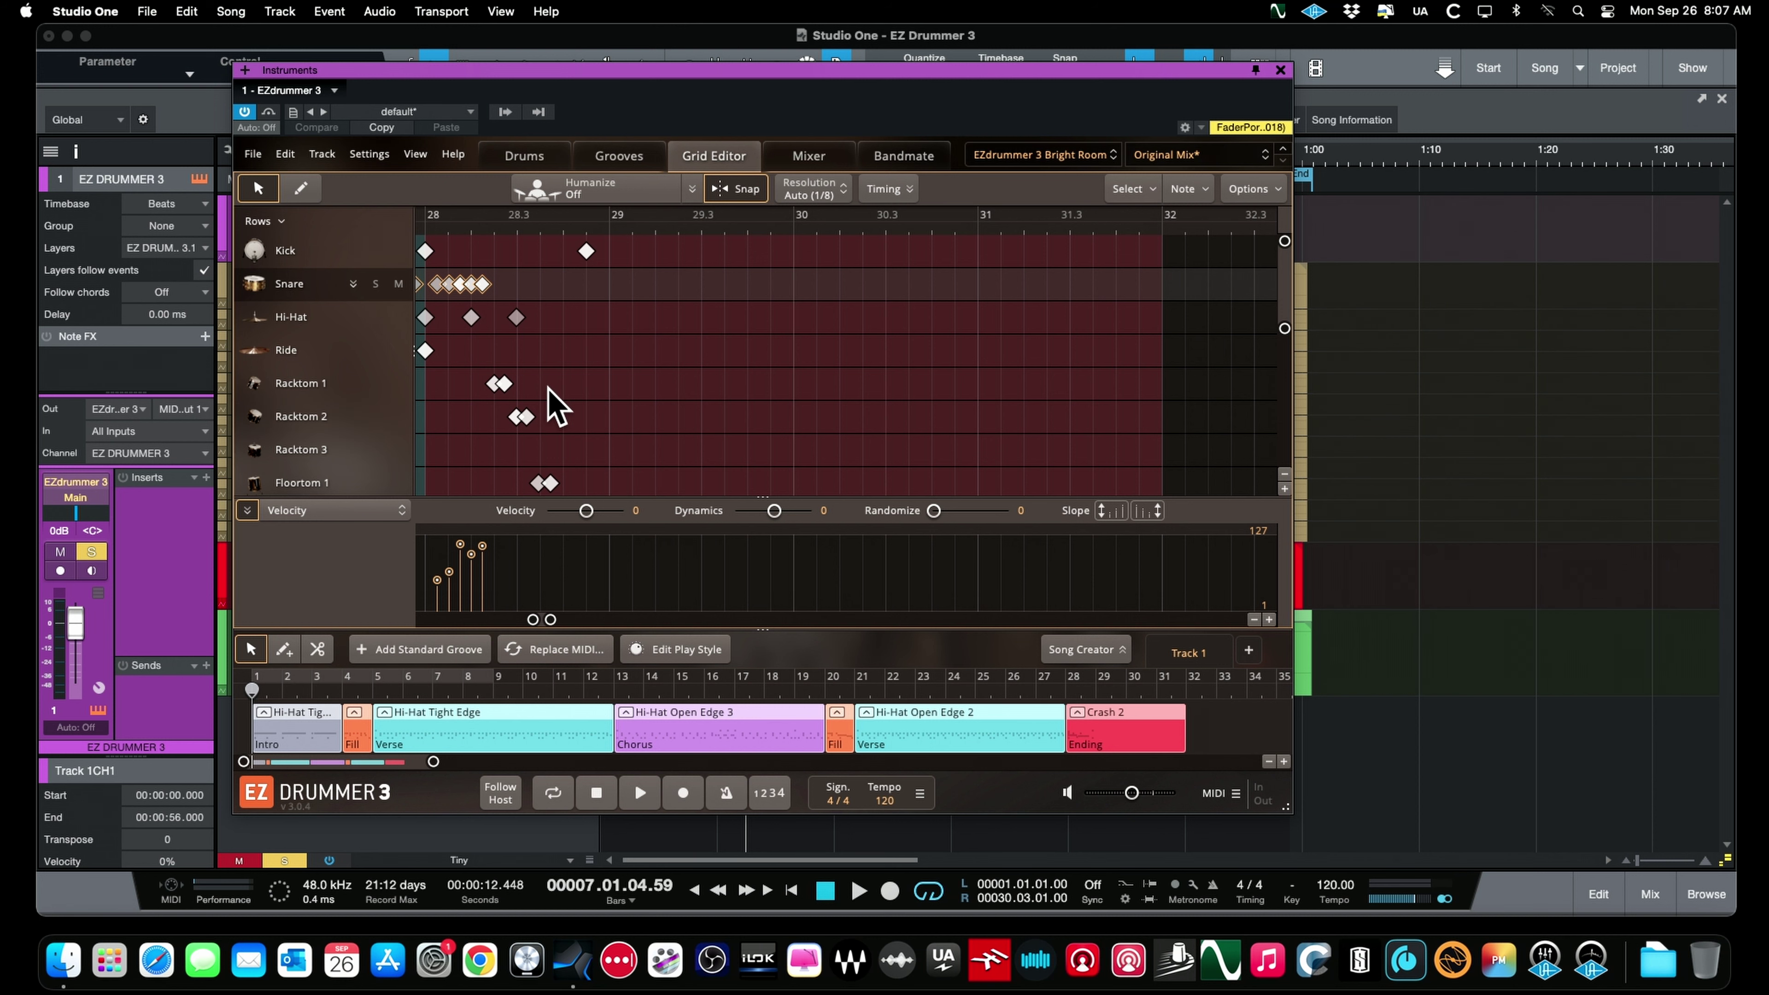
{"action": "left_click", "coordinate": [524, 155]}
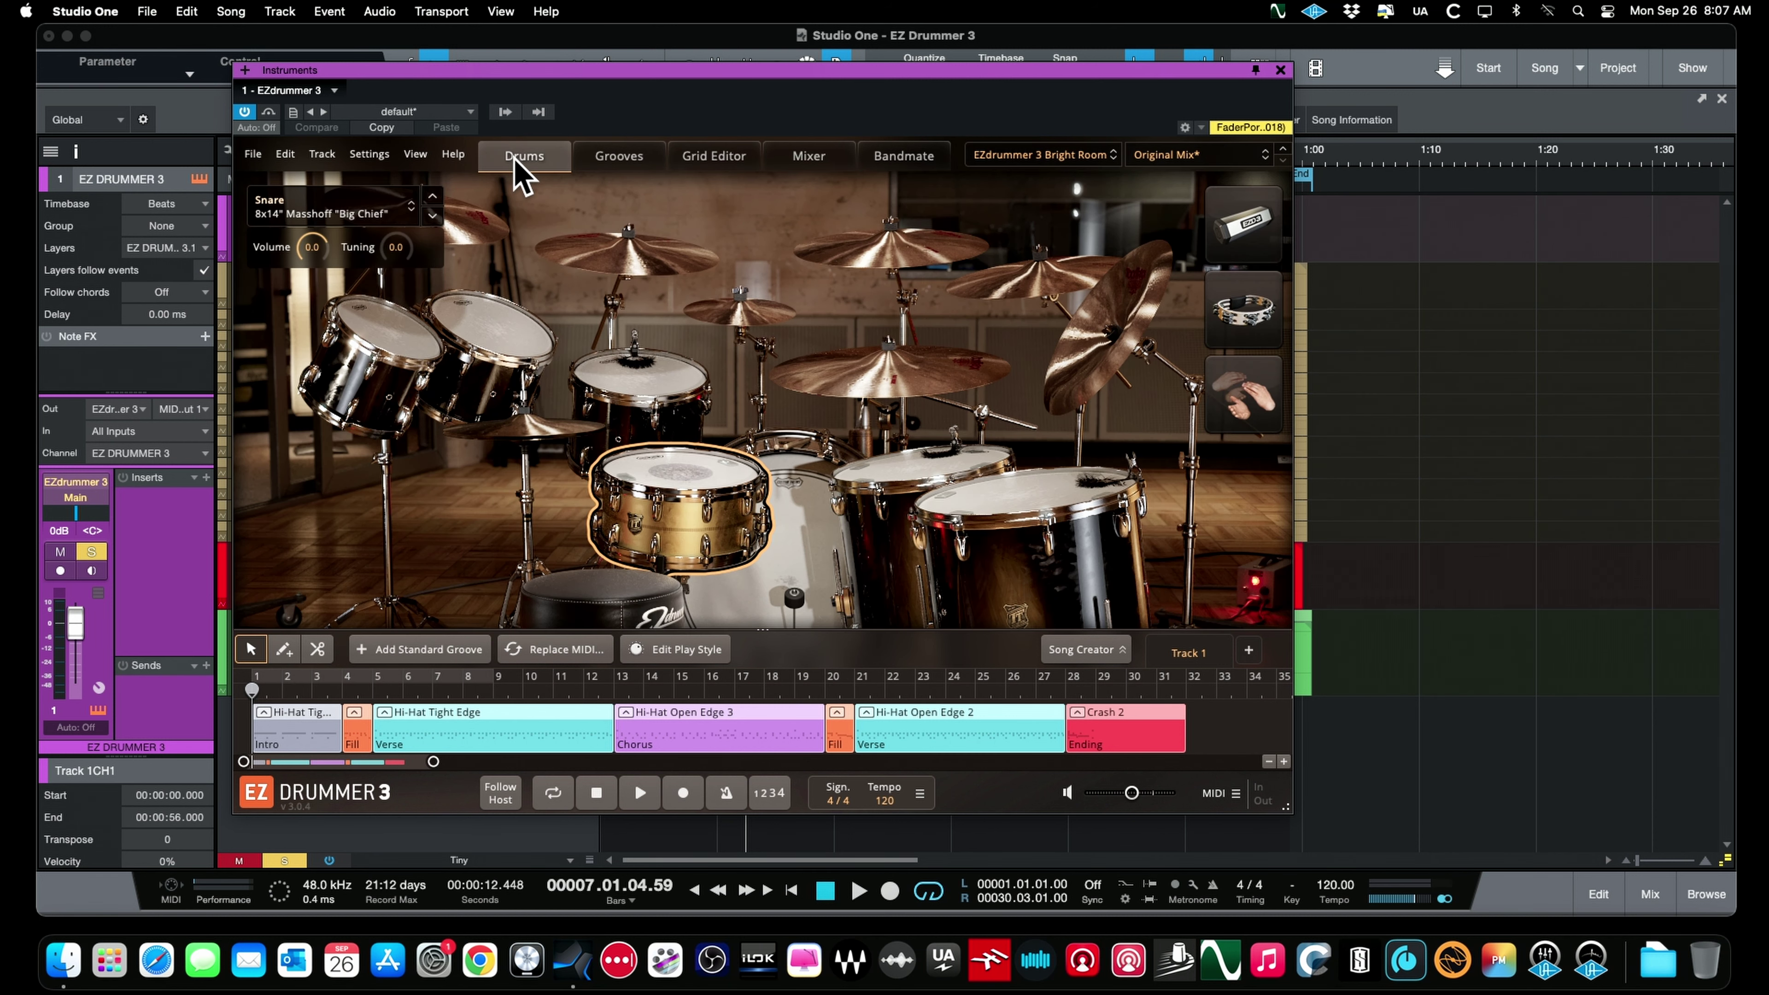
{"action": "left_click", "coordinate": [1279, 70]}
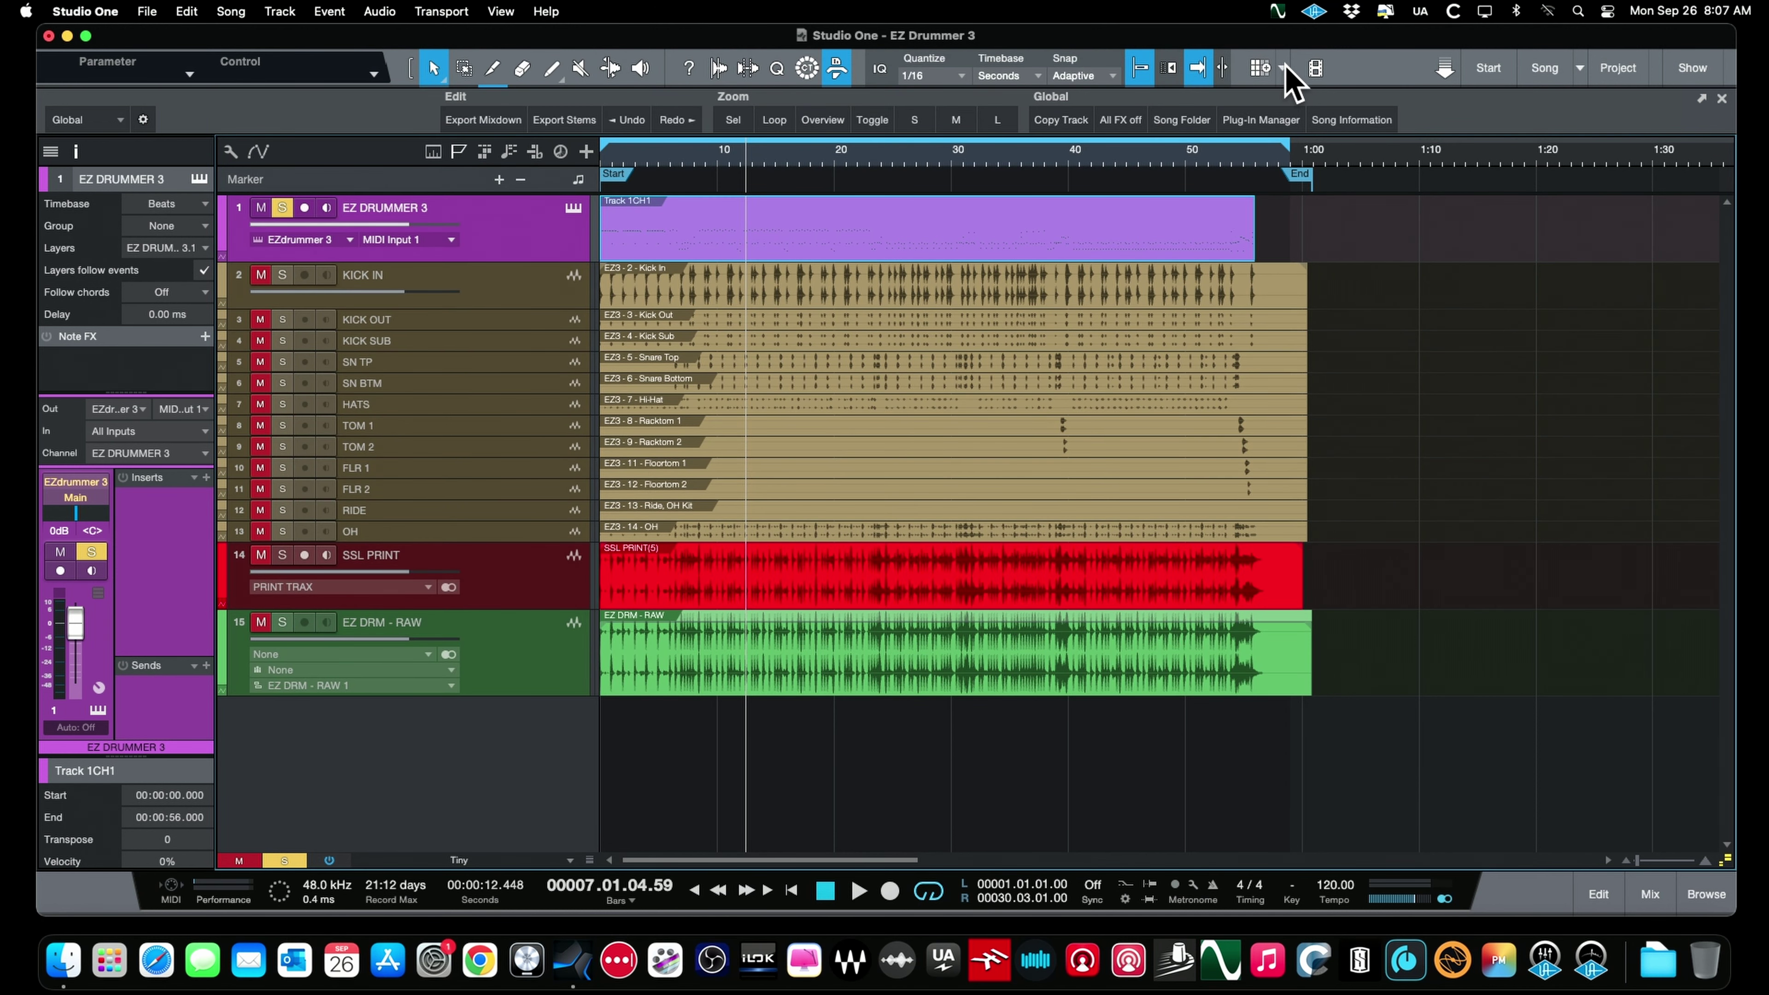
Return the playhead to the song start and open the Console showing all 15 channels
{"action": "left_click", "coordinate": [702, 156]}
{"action": "key", "text": "comma"}
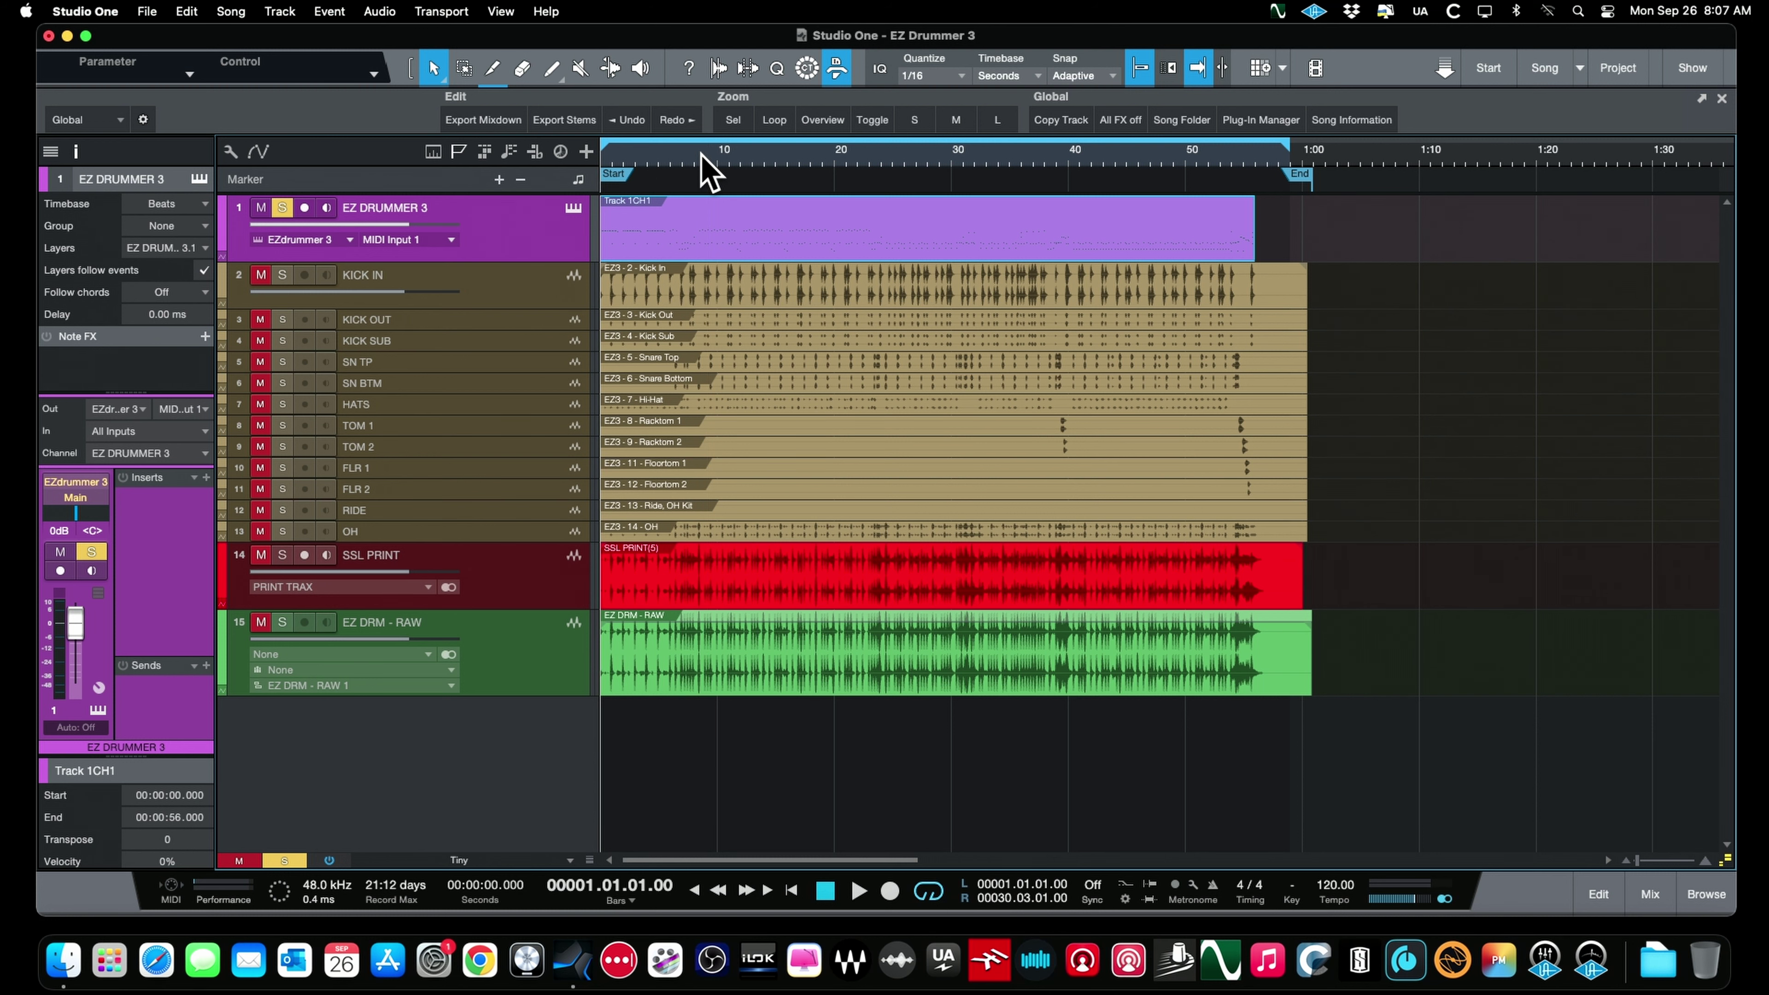
{"action": "left_click", "coordinate": [1649, 894]}
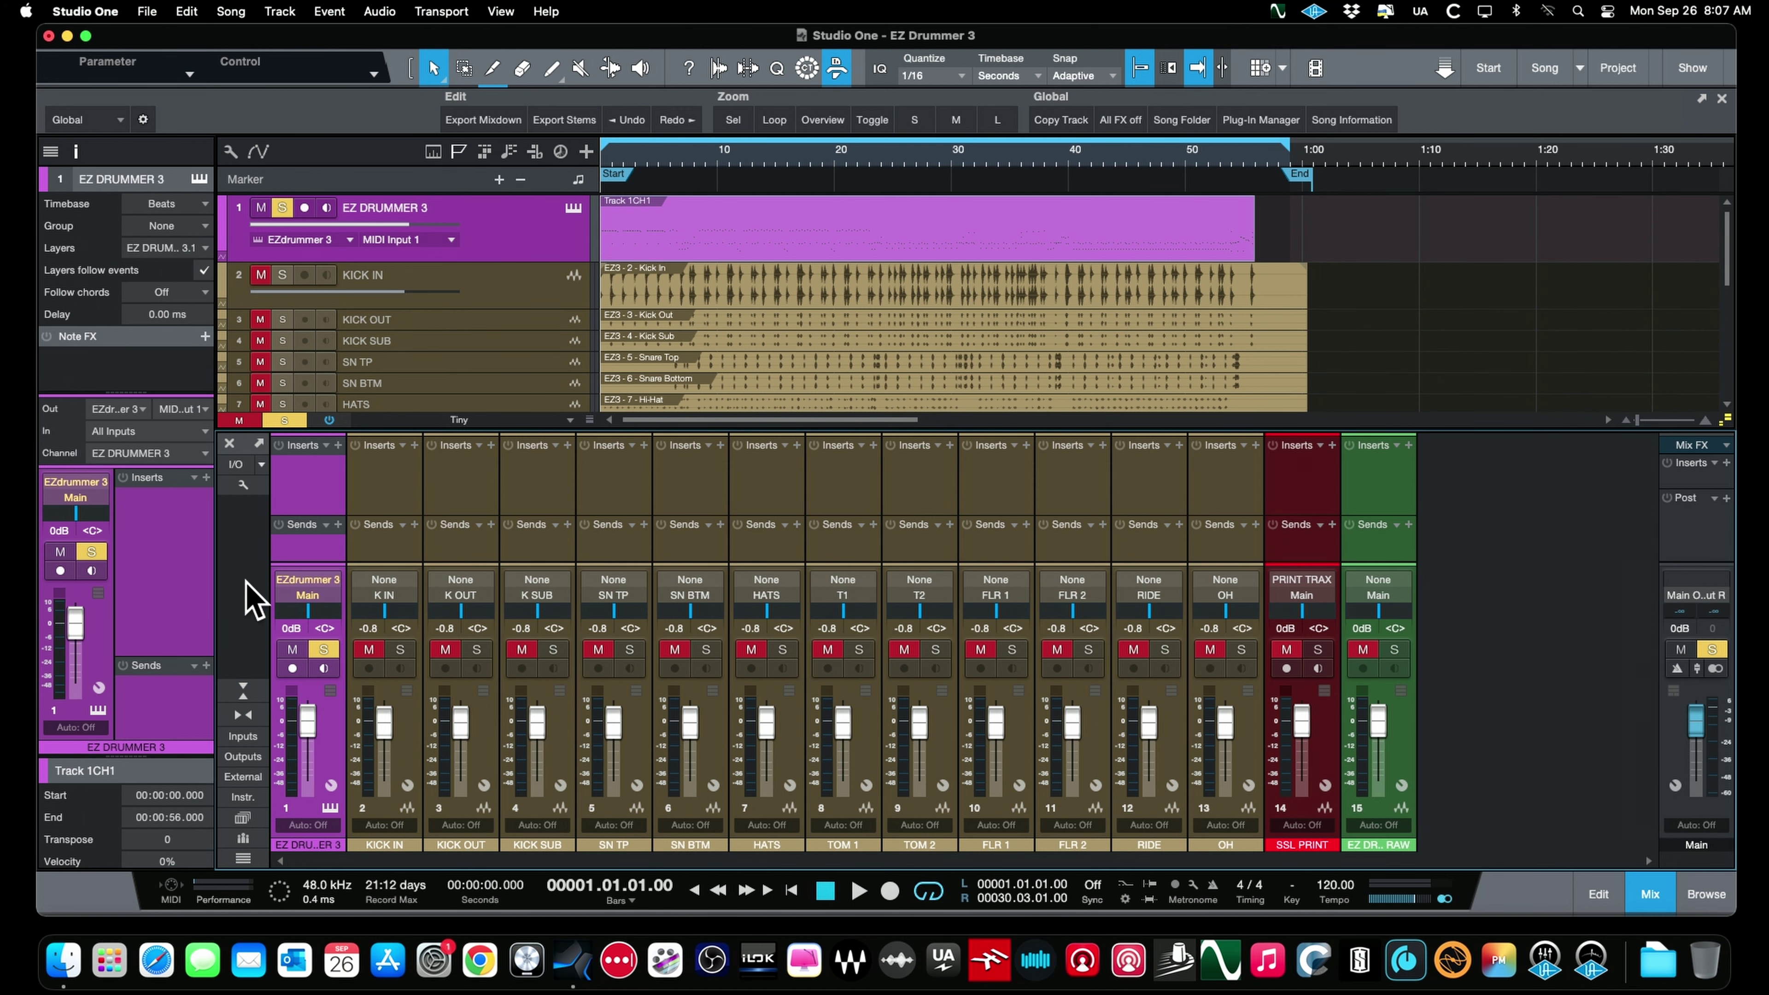
Open EZdrummer 3 from its channel strip, move the window up, and show its Mixer page
{"action": "left_click", "coordinate": [332, 808]}
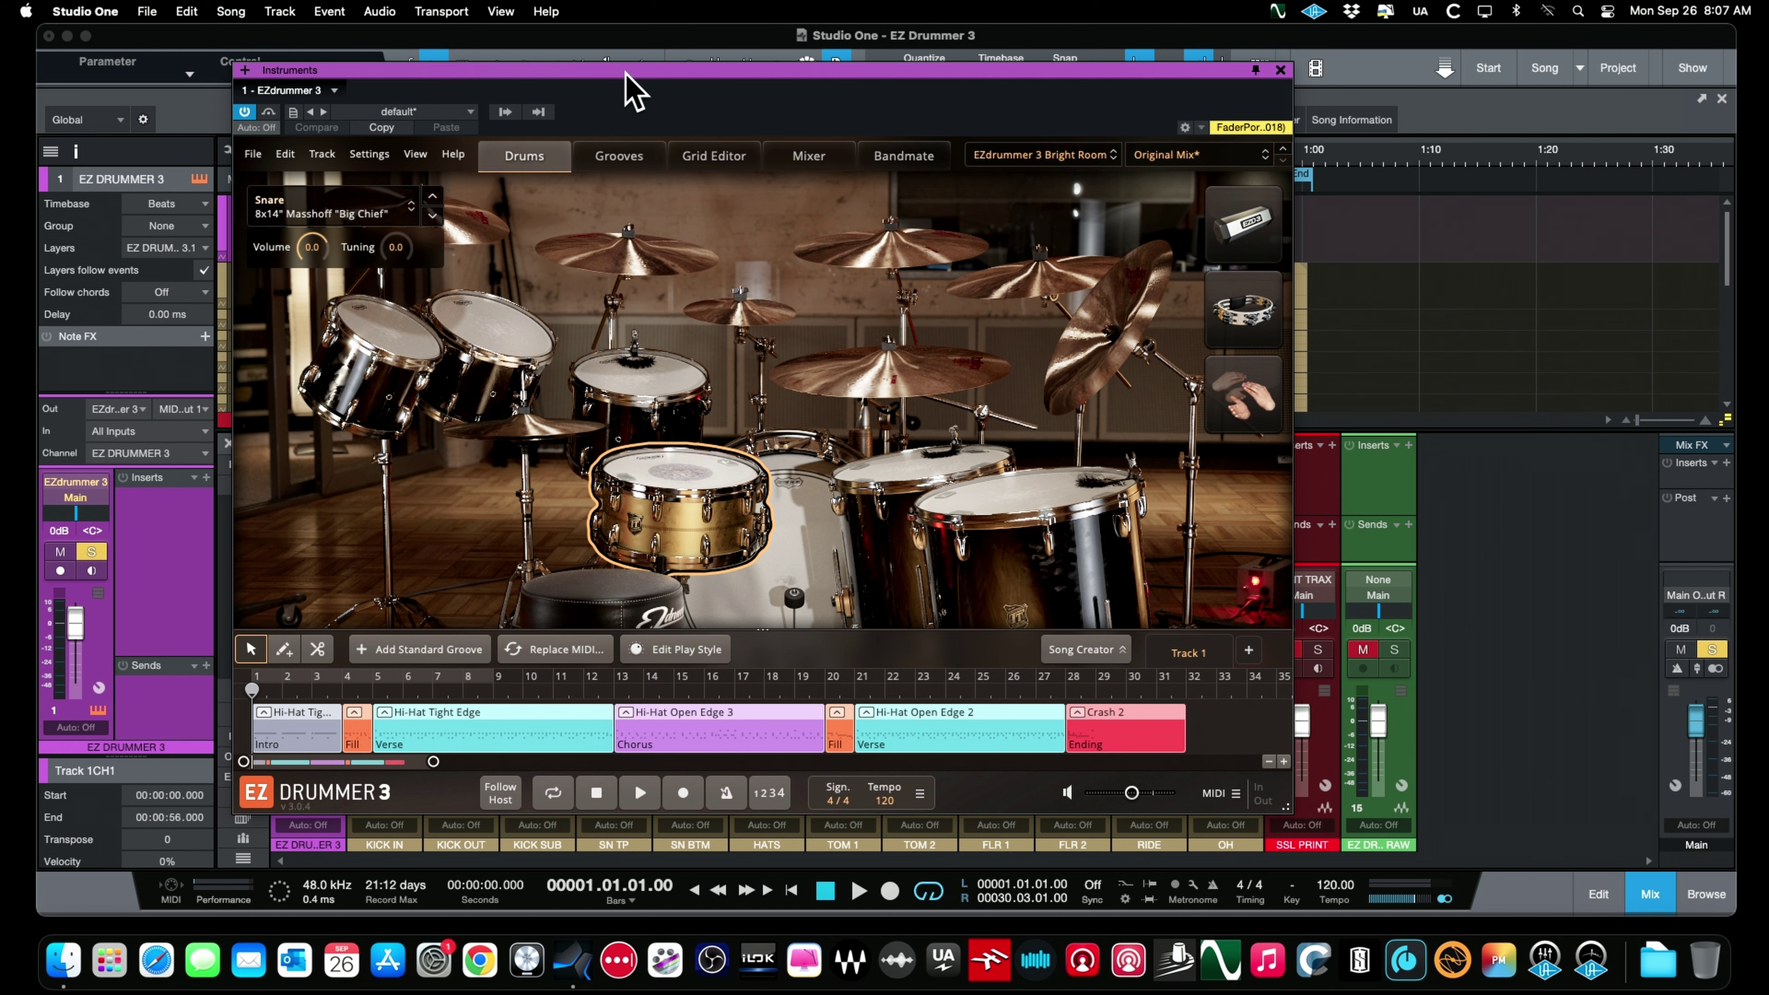
{"action": "left_click_drag", "start_coordinate": [626, 75], "coordinate": [675, 57]}
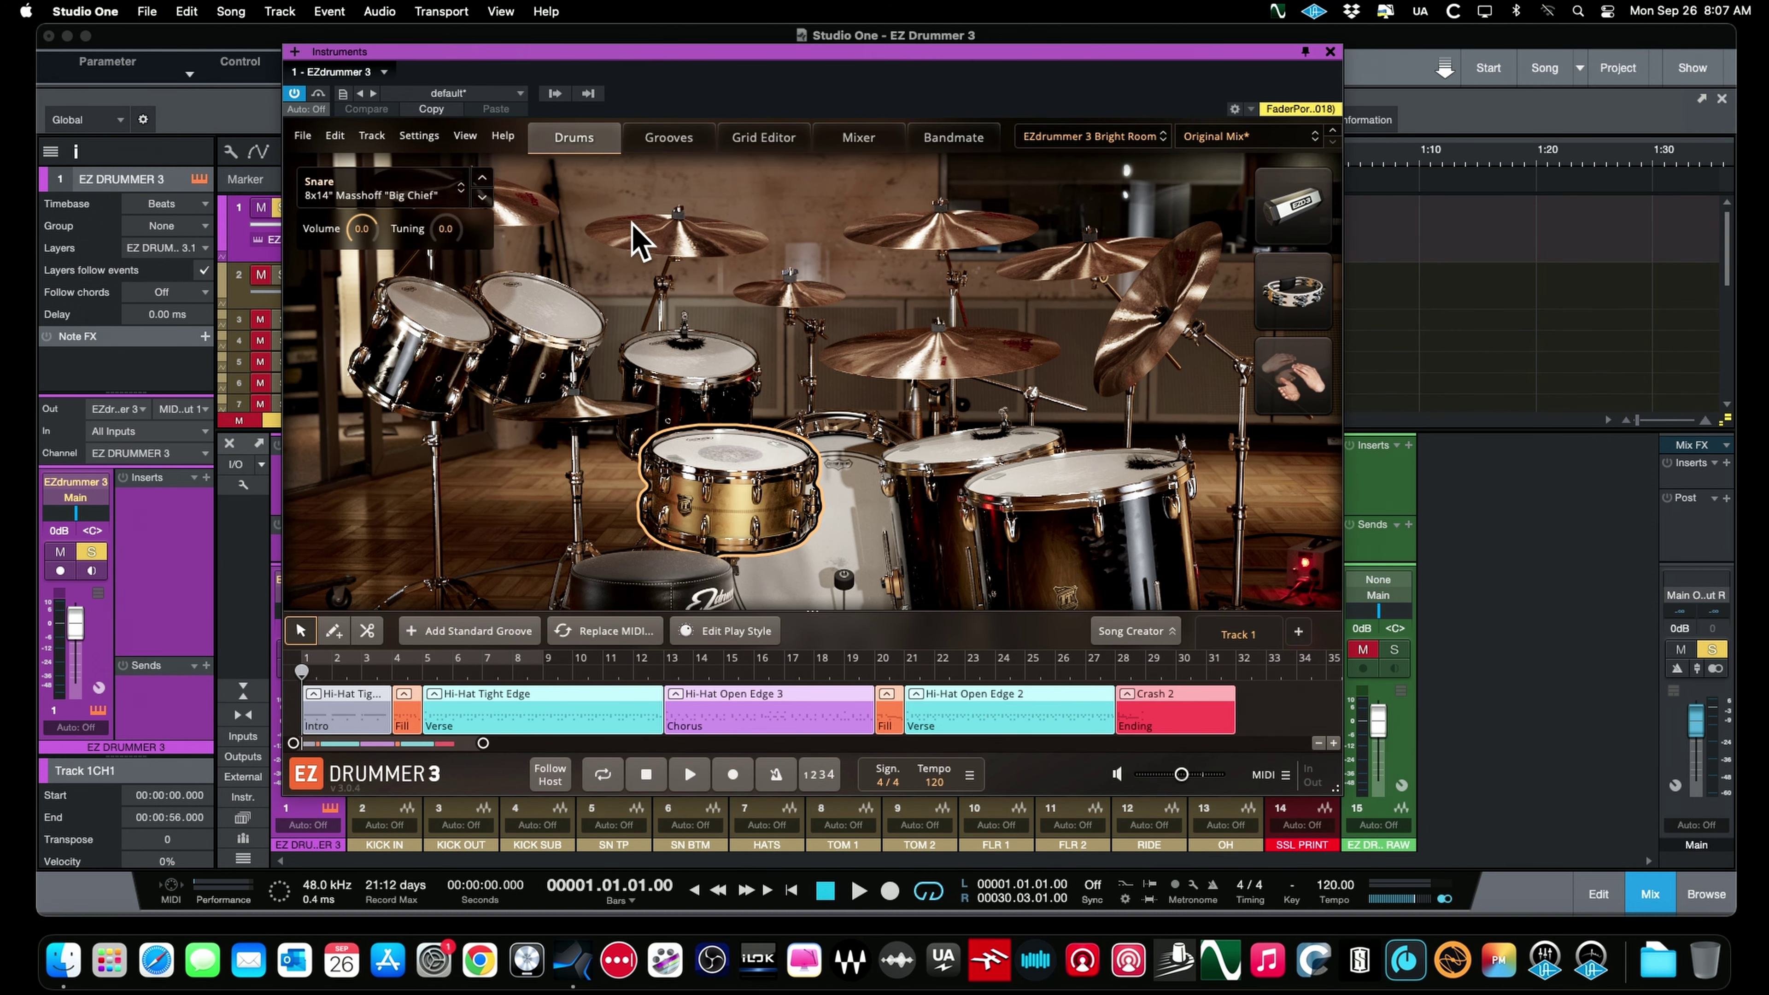
{"action": "left_click", "coordinate": [857, 140]}
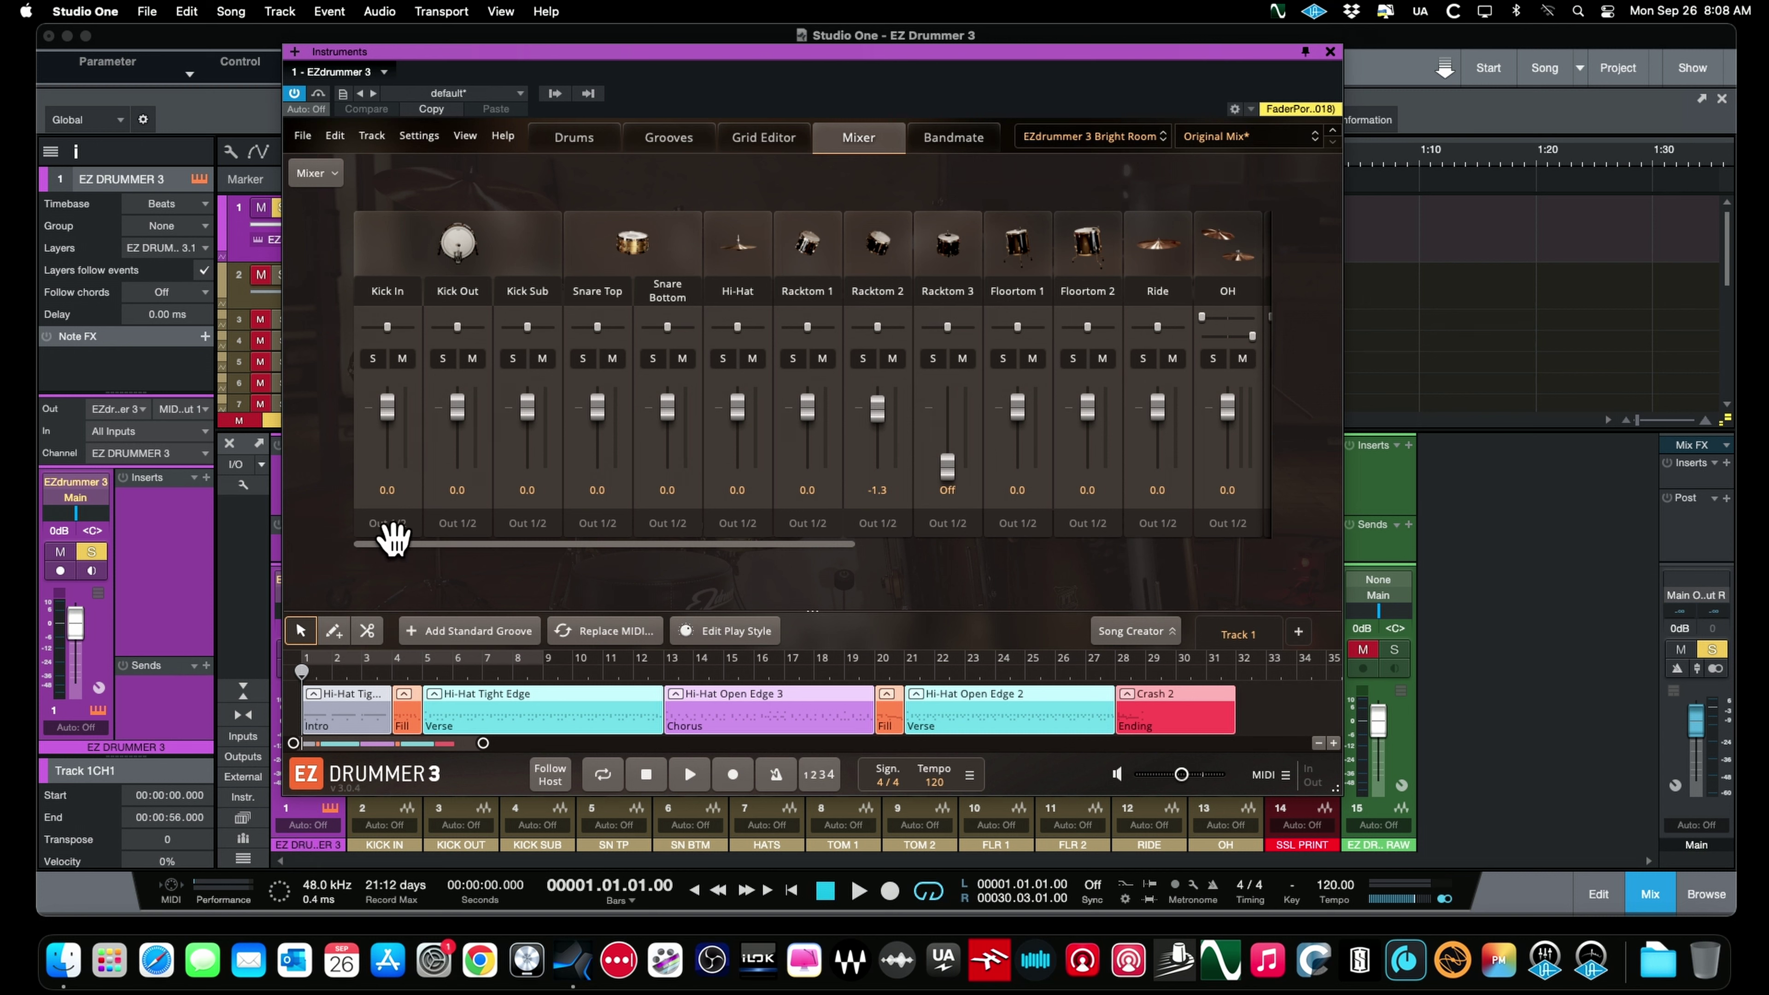
Set Kick Out to Out 3/4, Kick Sub to 5/6, Snare Top to 7/8, Snare Bottom to 9/10
{"action": "left_click", "coordinate": [458, 524]}
{"action": "left_click", "coordinate": [463, 172]}
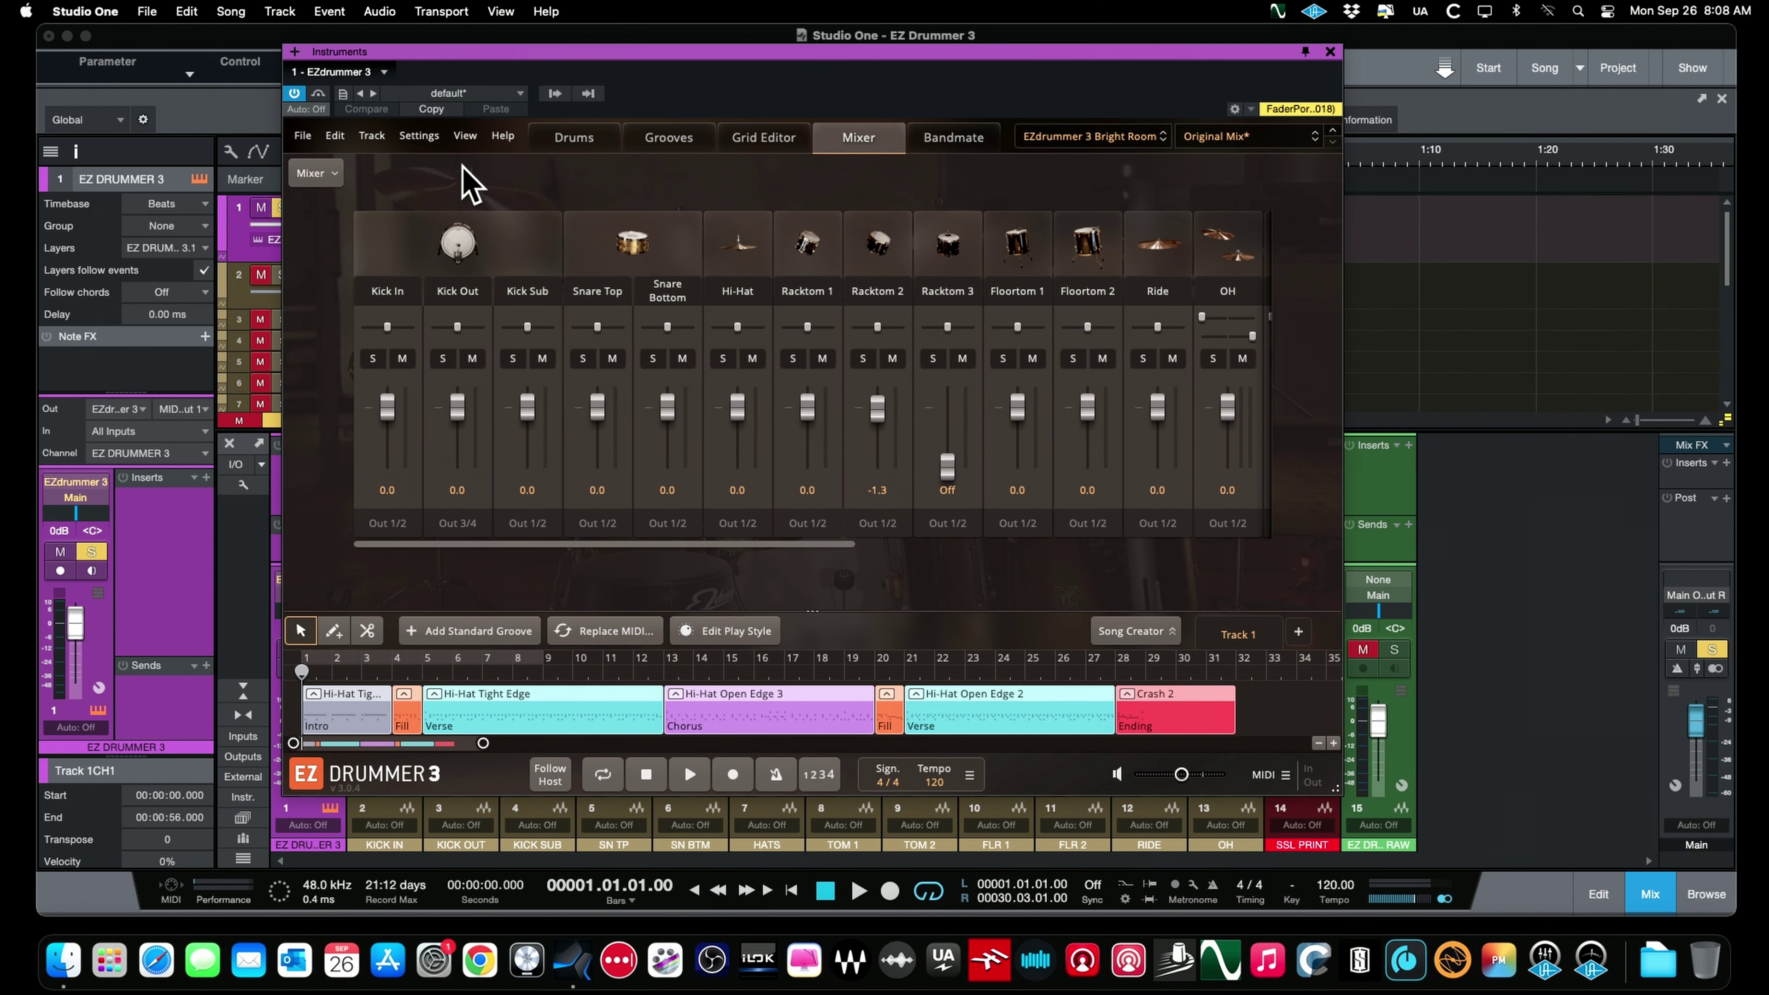
{"action": "left_click", "coordinate": [527, 524]}
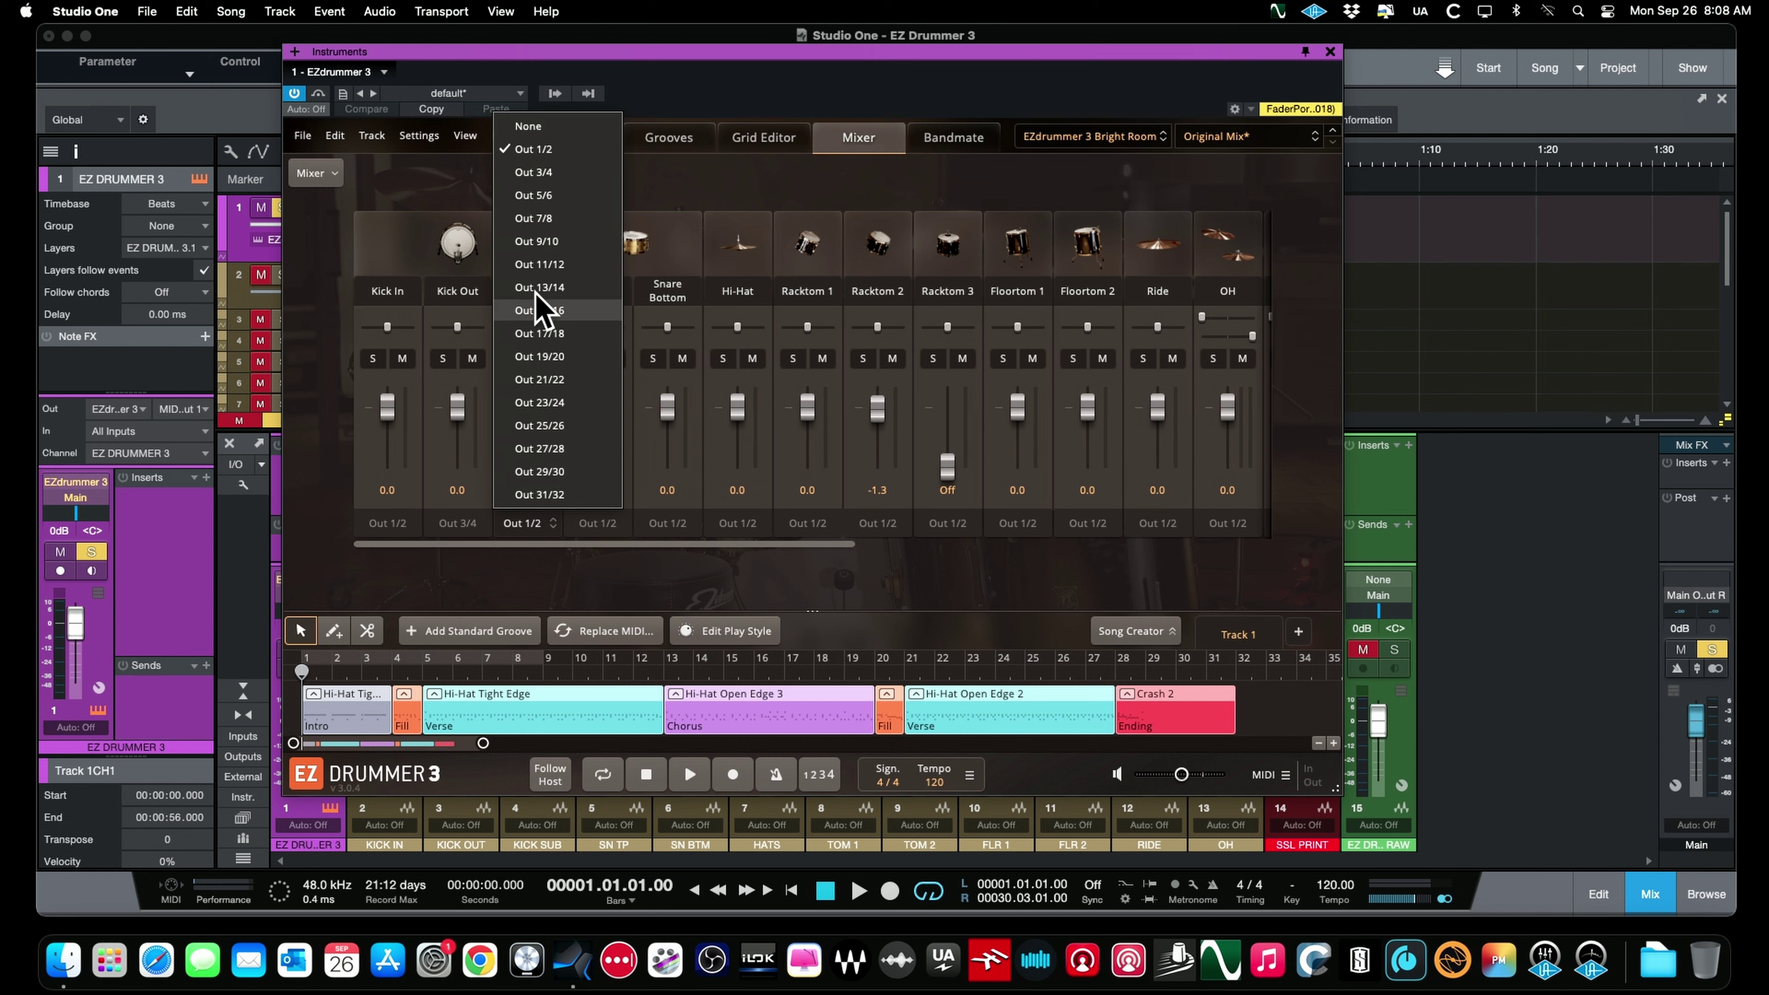
{"action": "left_click", "coordinate": [544, 198]}
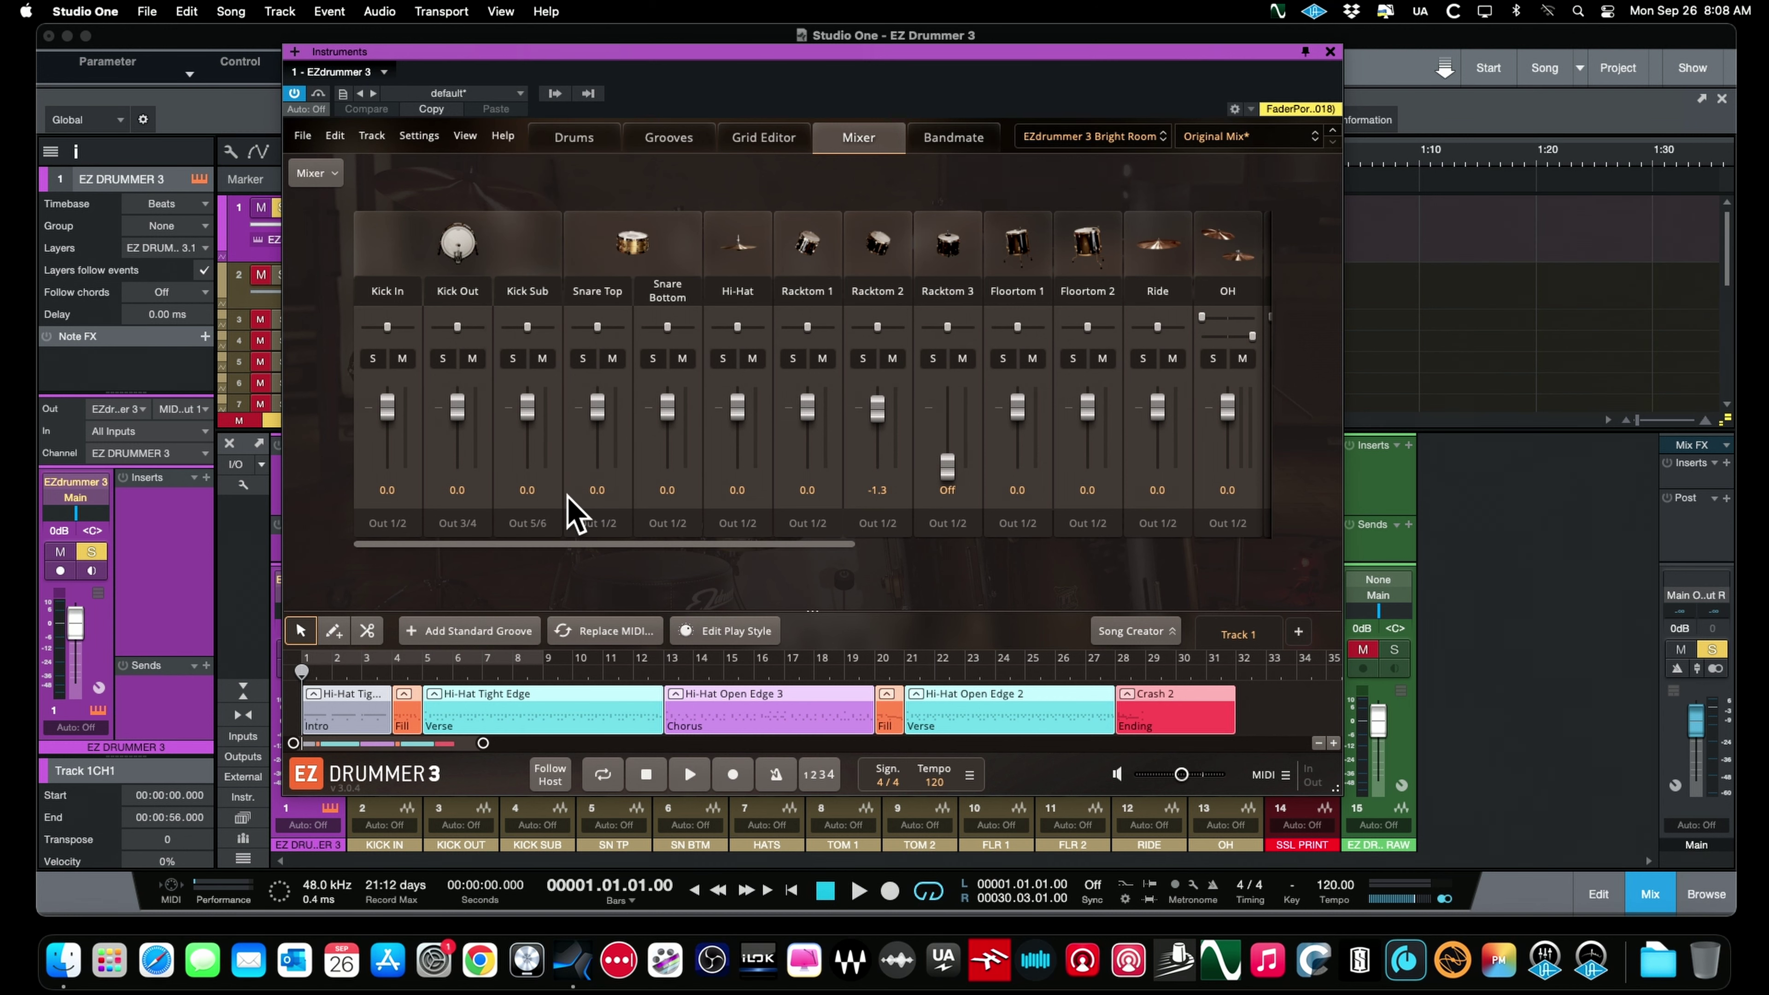
{"action": "left_click", "coordinate": [596, 523]}
{"action": "left_click", "coordinate": [621, 218]}
{"action": "left_click", "coordinate": [612, 523]}
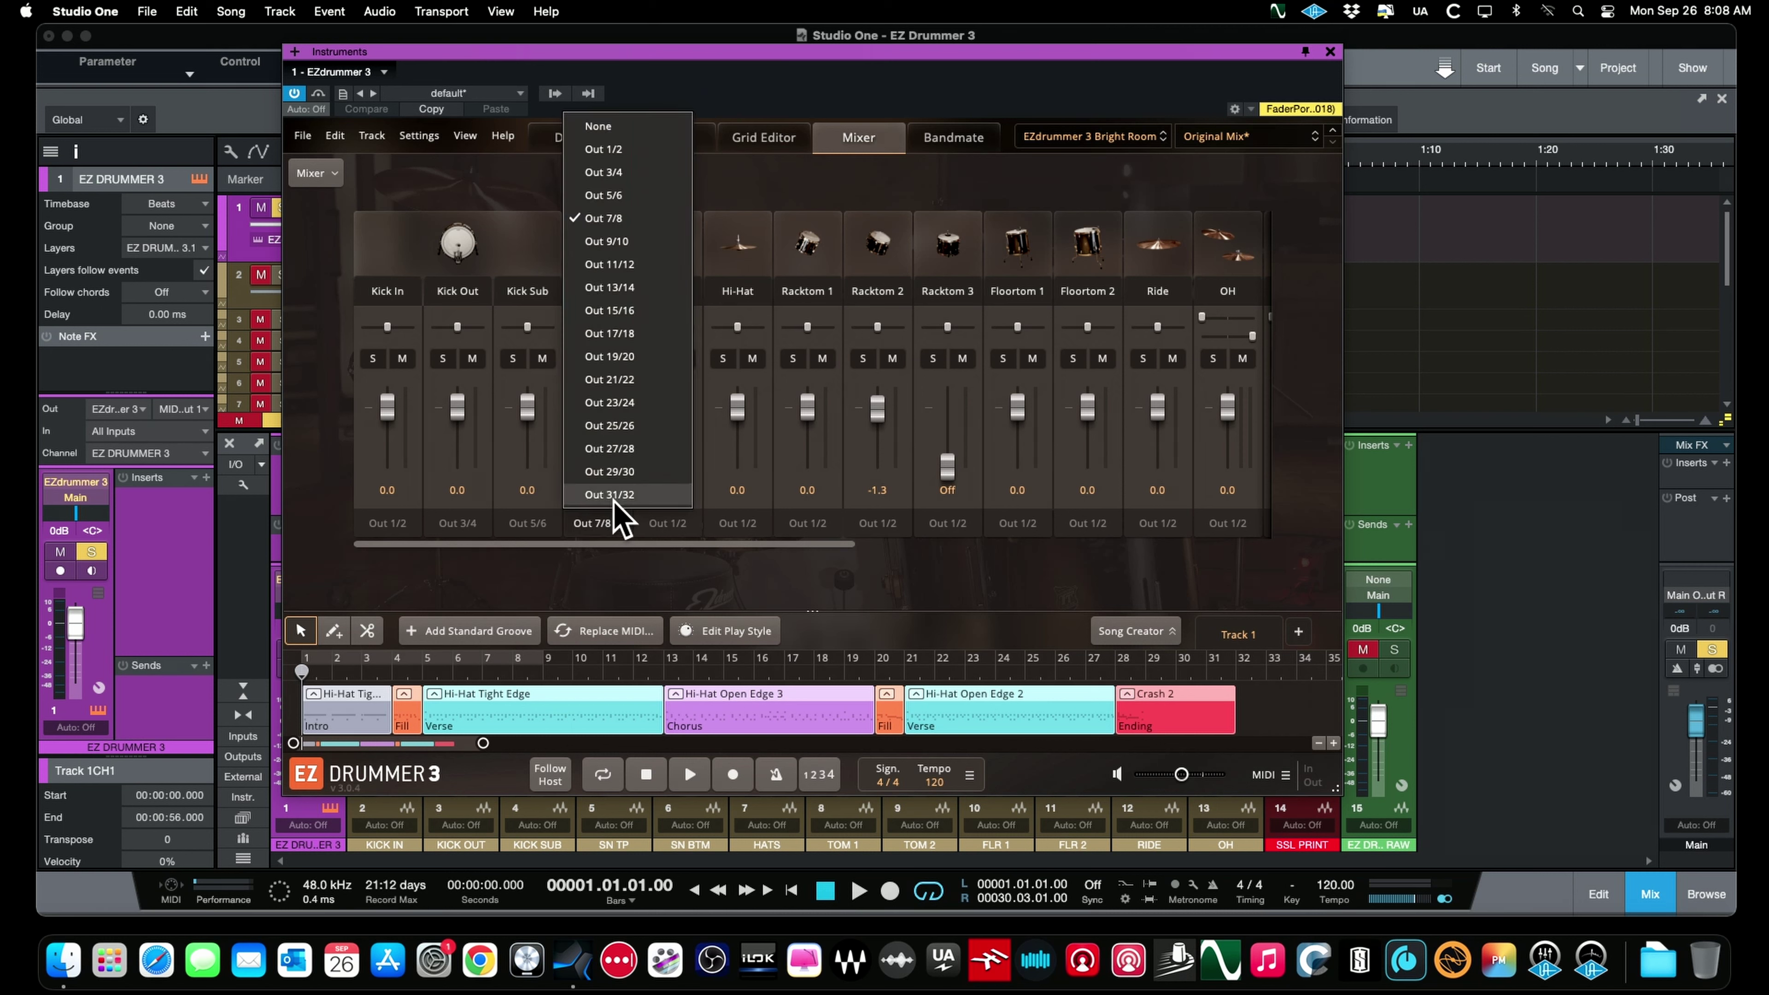
{"action": "left_click", "coordinate": [569, 522]}
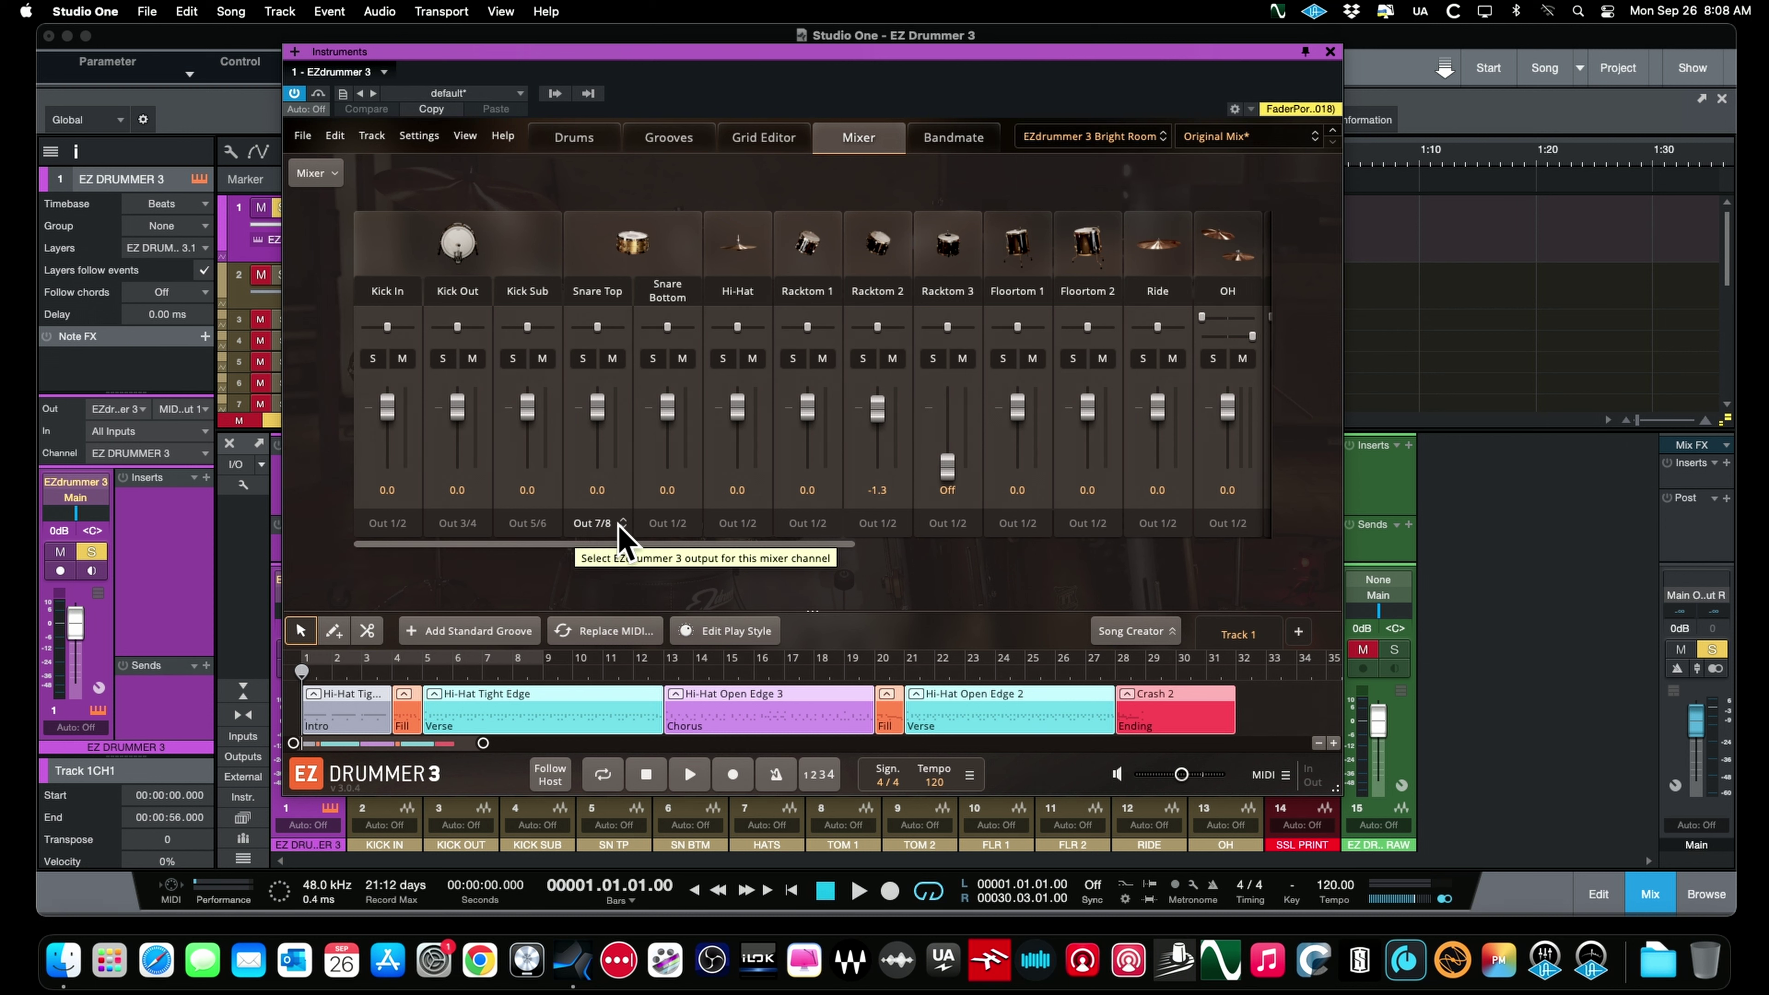
{"action": "left_click", "coordinate": [665, 524]}
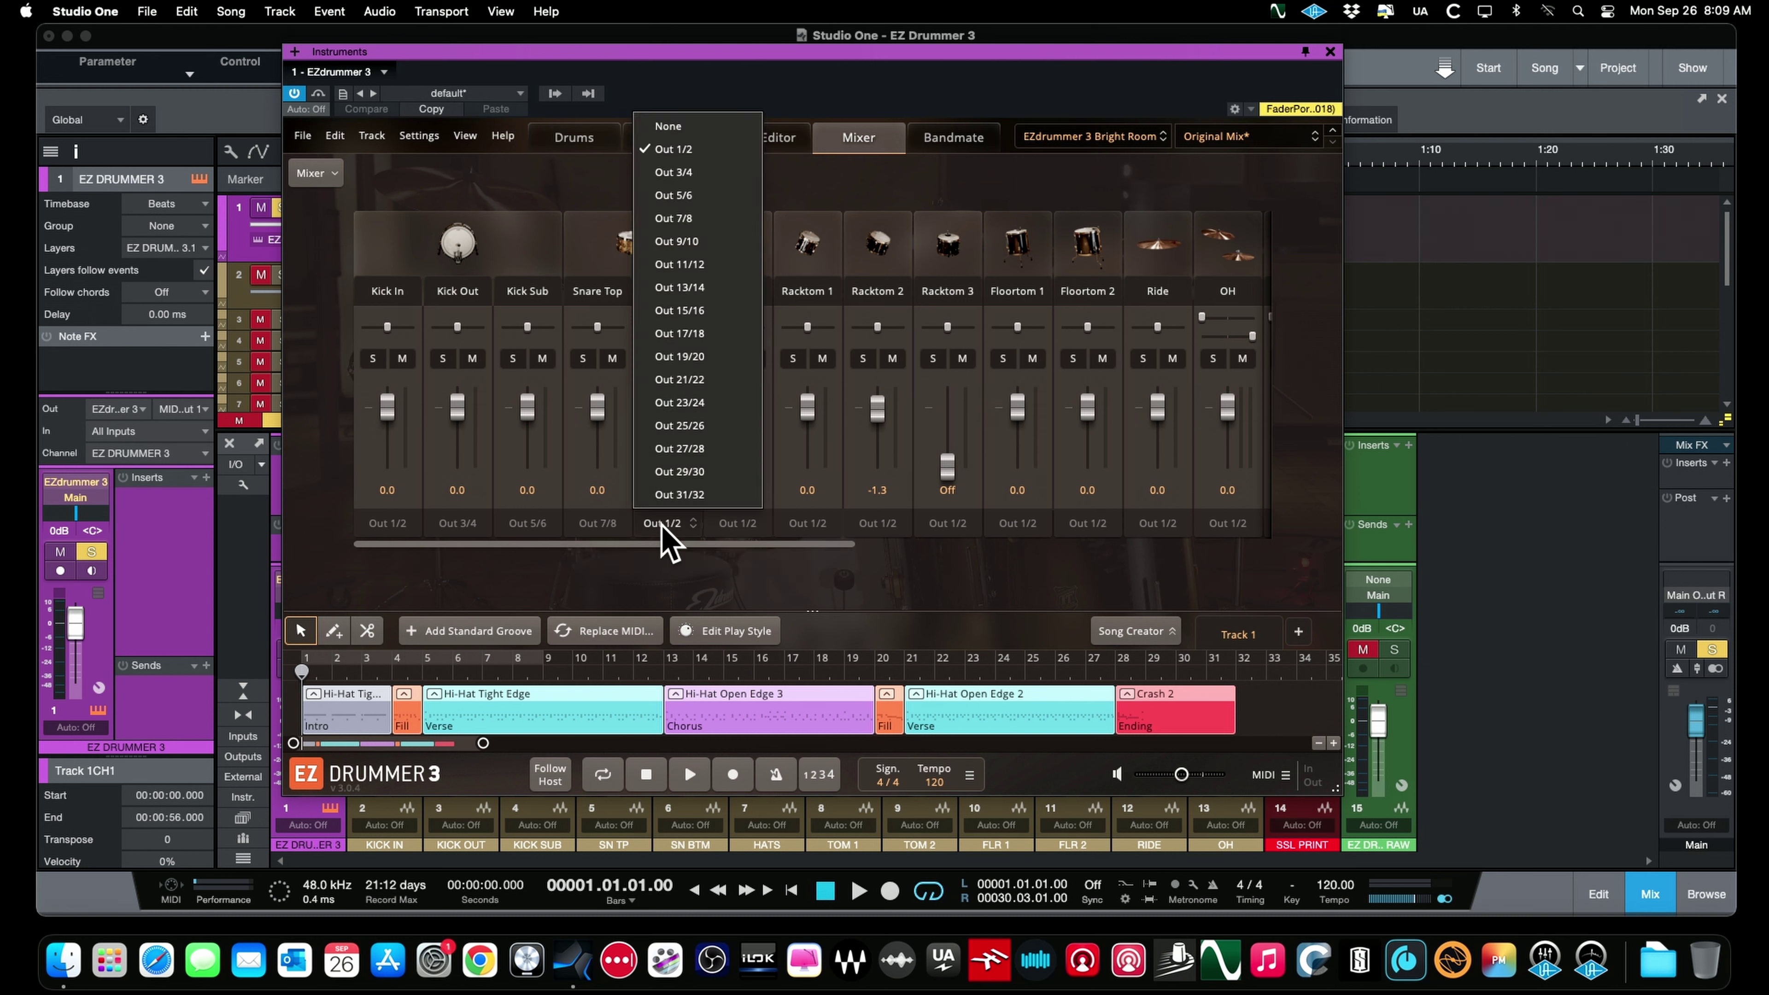
{"action": "left_click", "coordinate": [676, 241]}
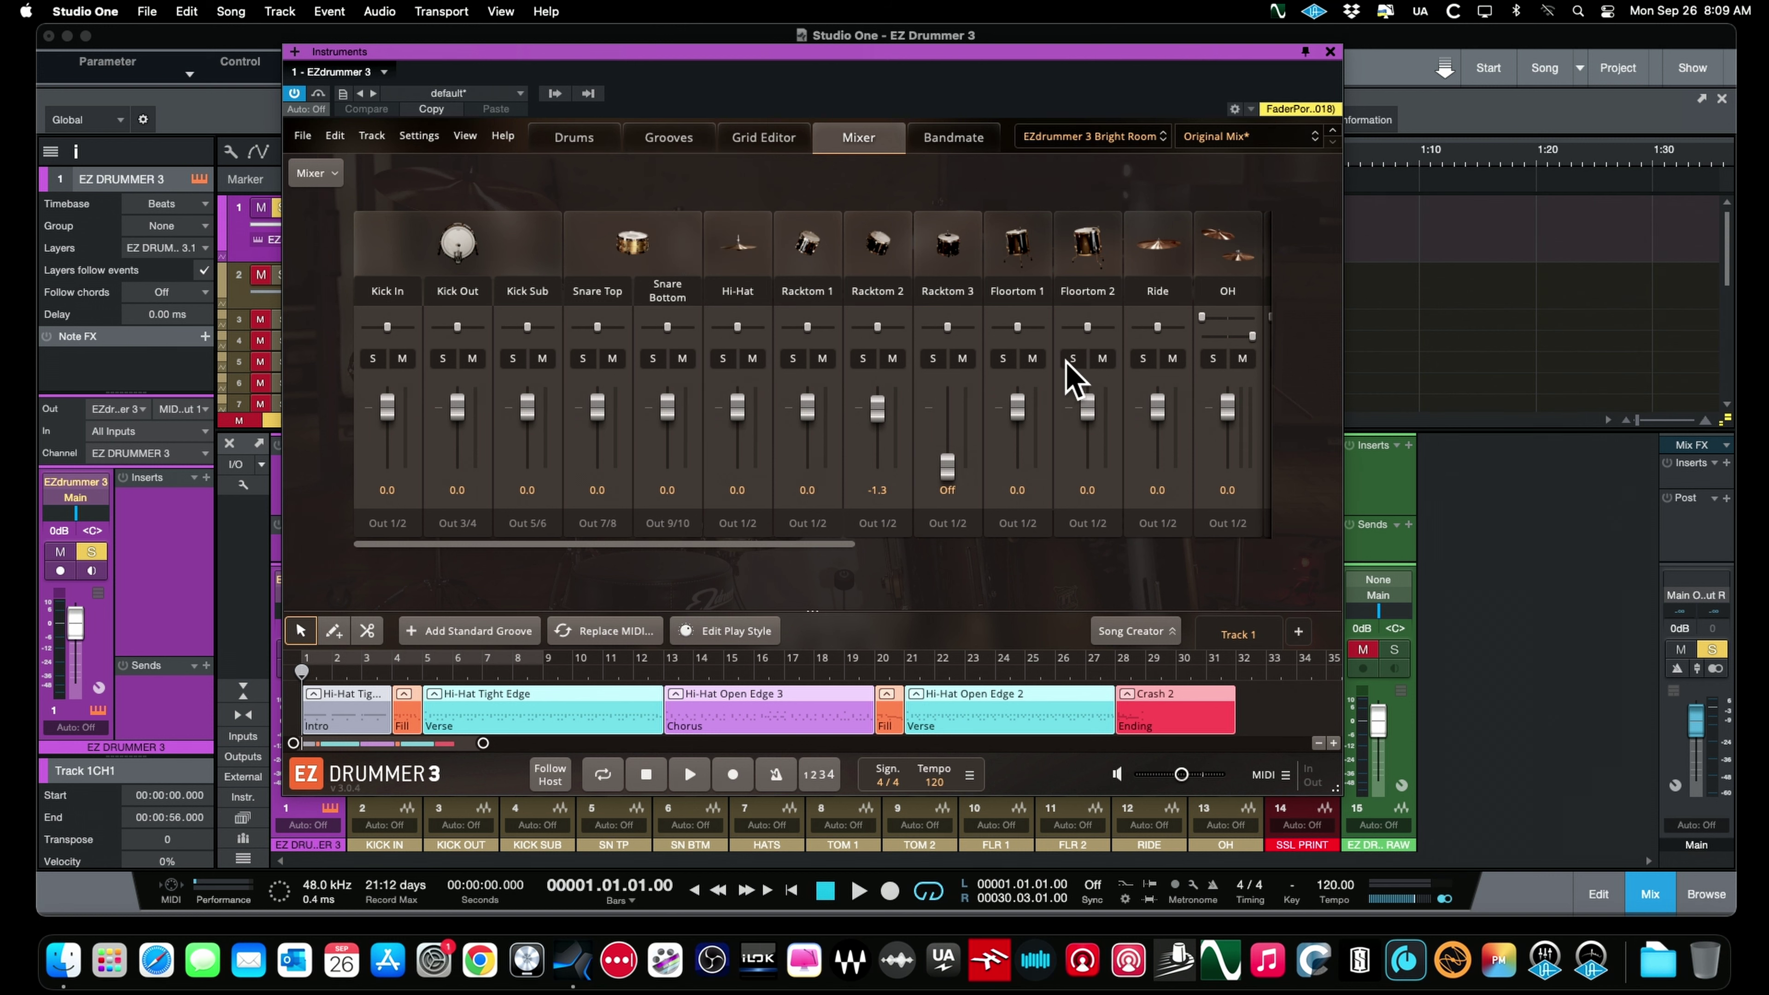
Close EZdrummer, list the Console's instruments, and collapse then expand EZdrummer 3's outputs
{"action": "left_click", "coordinate": [1332, 50]}
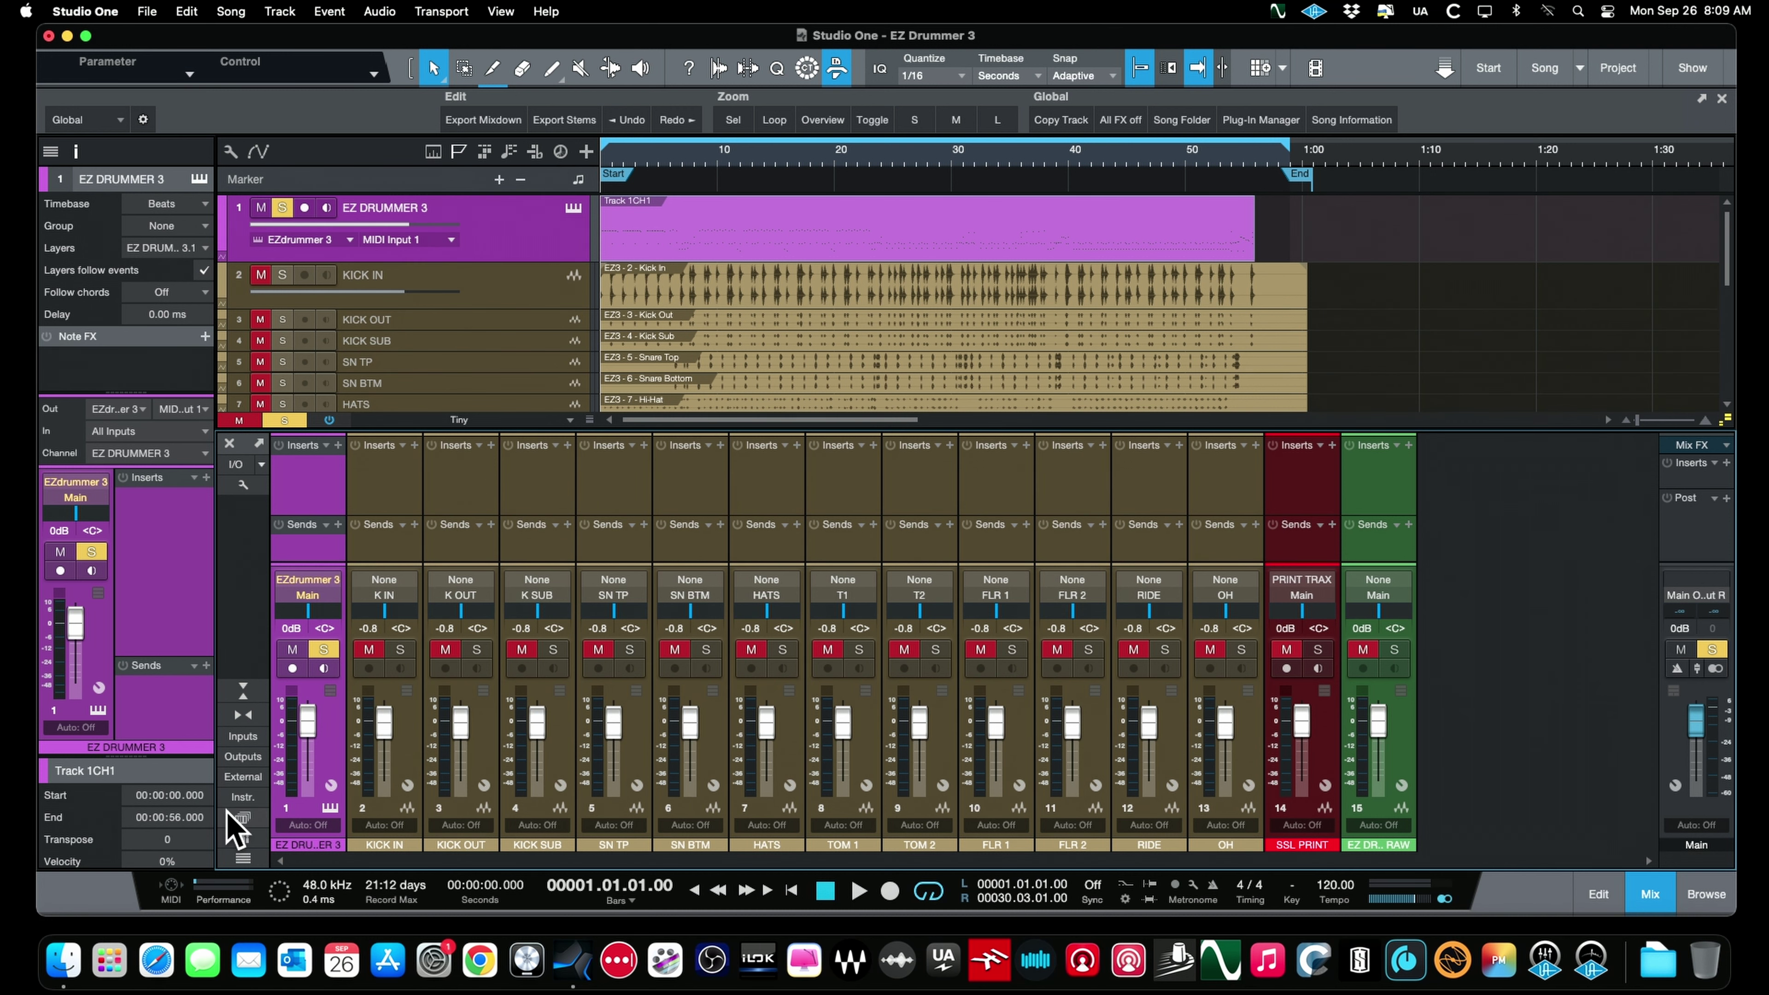
{"action": "left_click", "coordinate": [242, 796]}
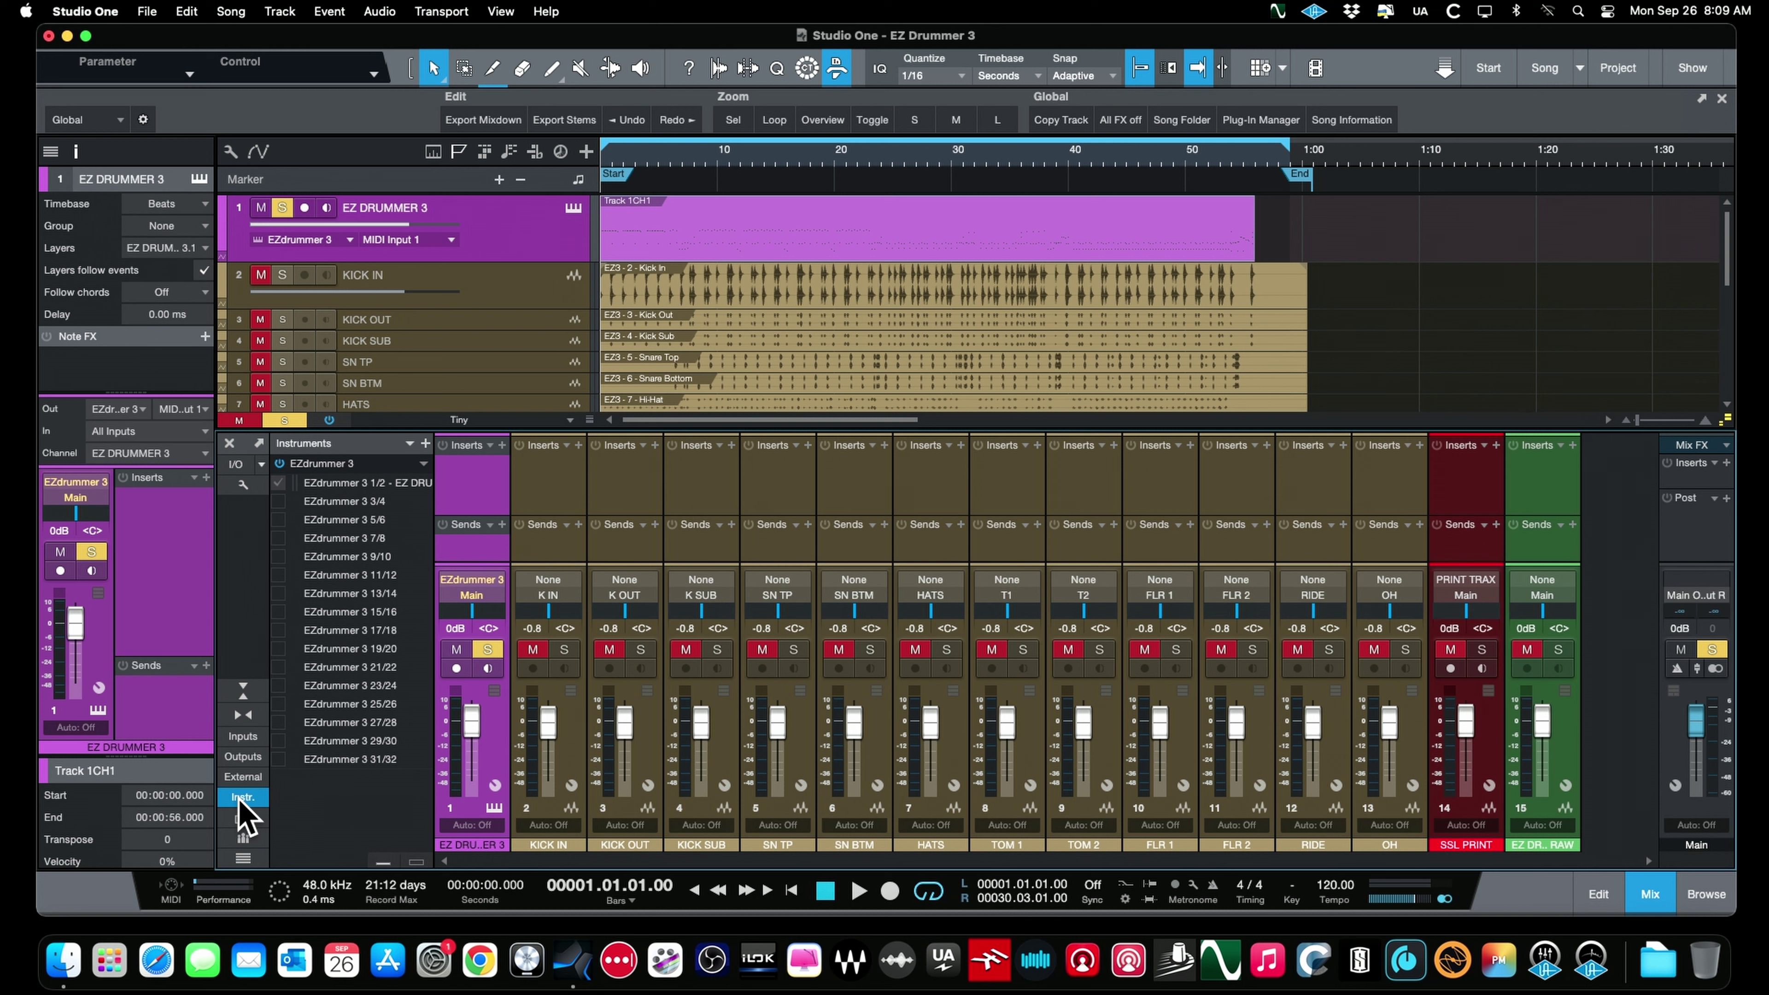
{"action": "left_click", "coordinate": [423, 465]}
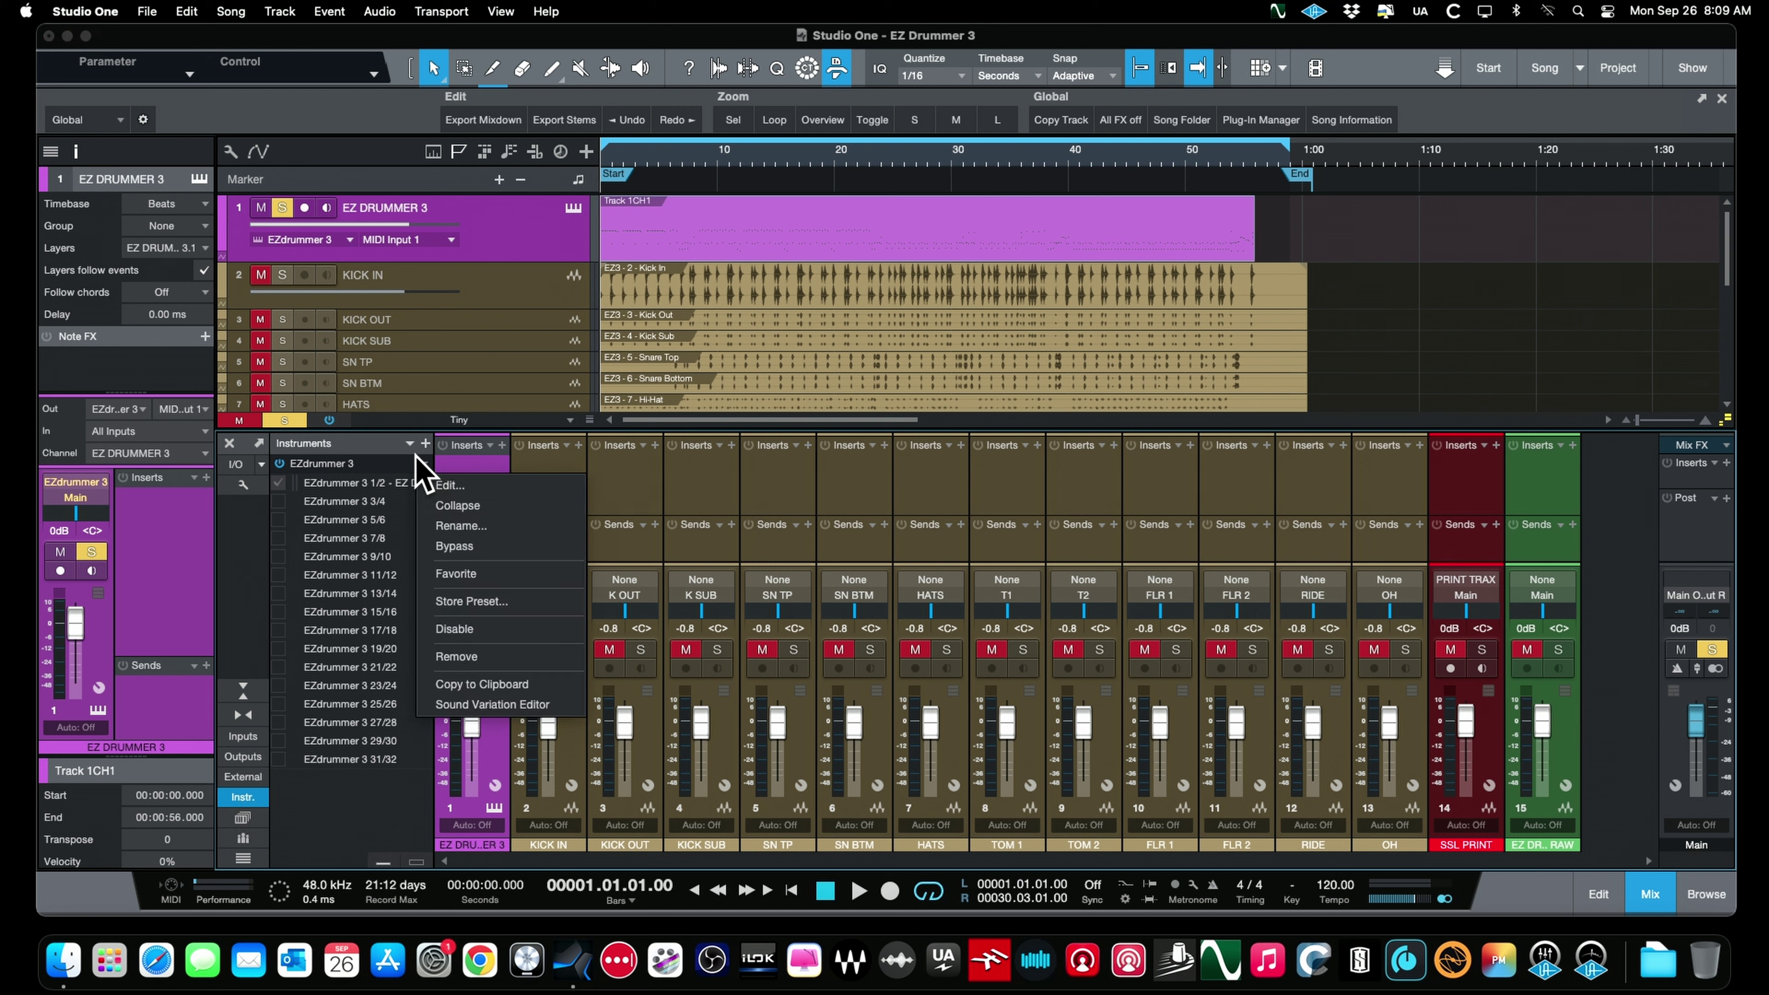
{"action": "left_click", "coordinate": [454, 505]}
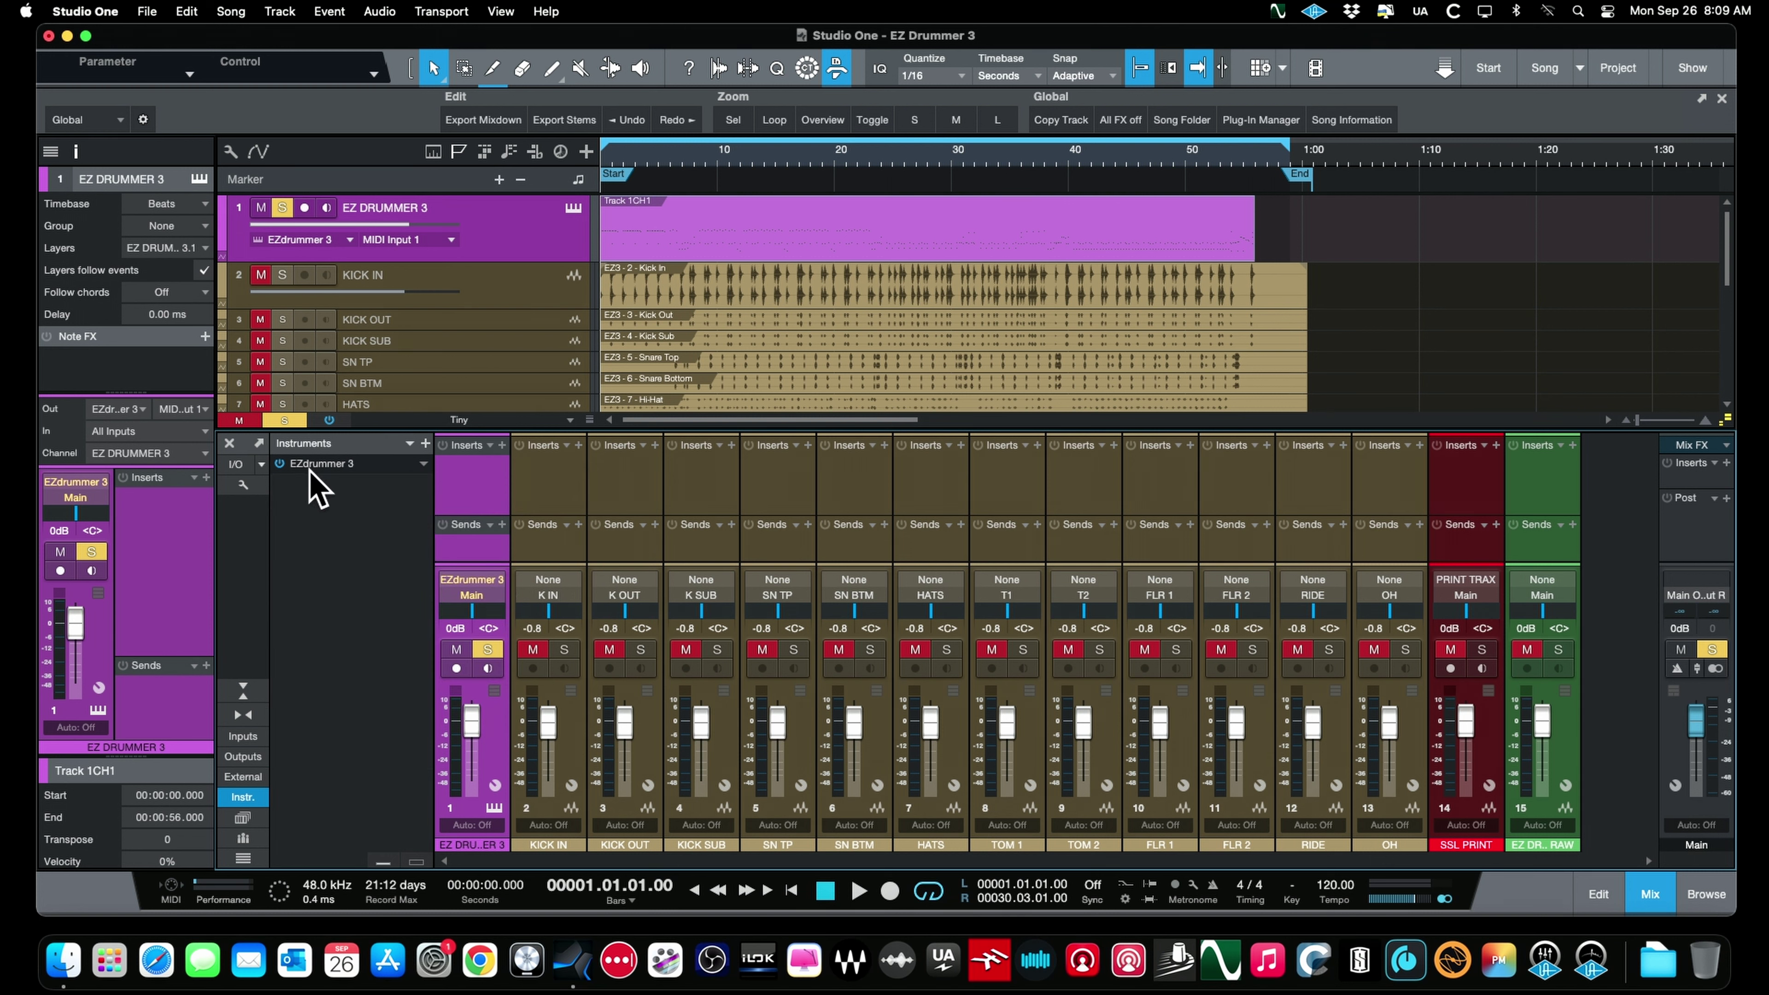
{"action": "left_click", "coordinate": [423, 464]}
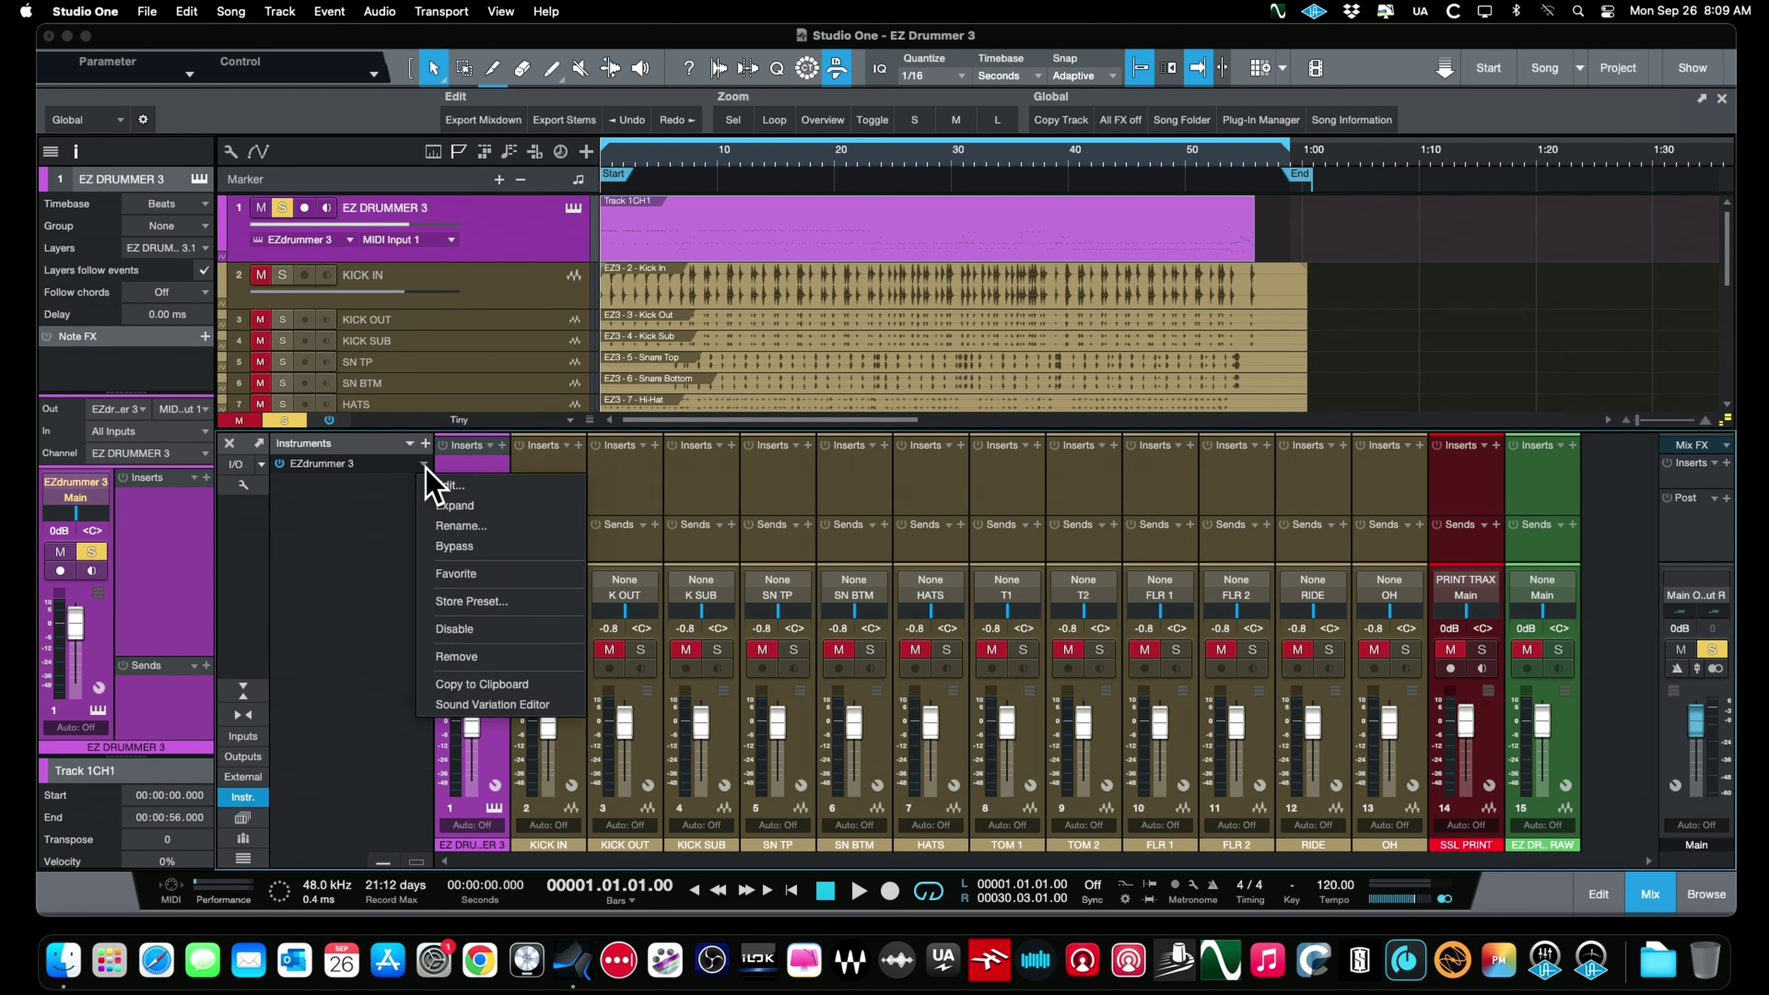
{"action": "left_click", "coordinate": [452, 507]}
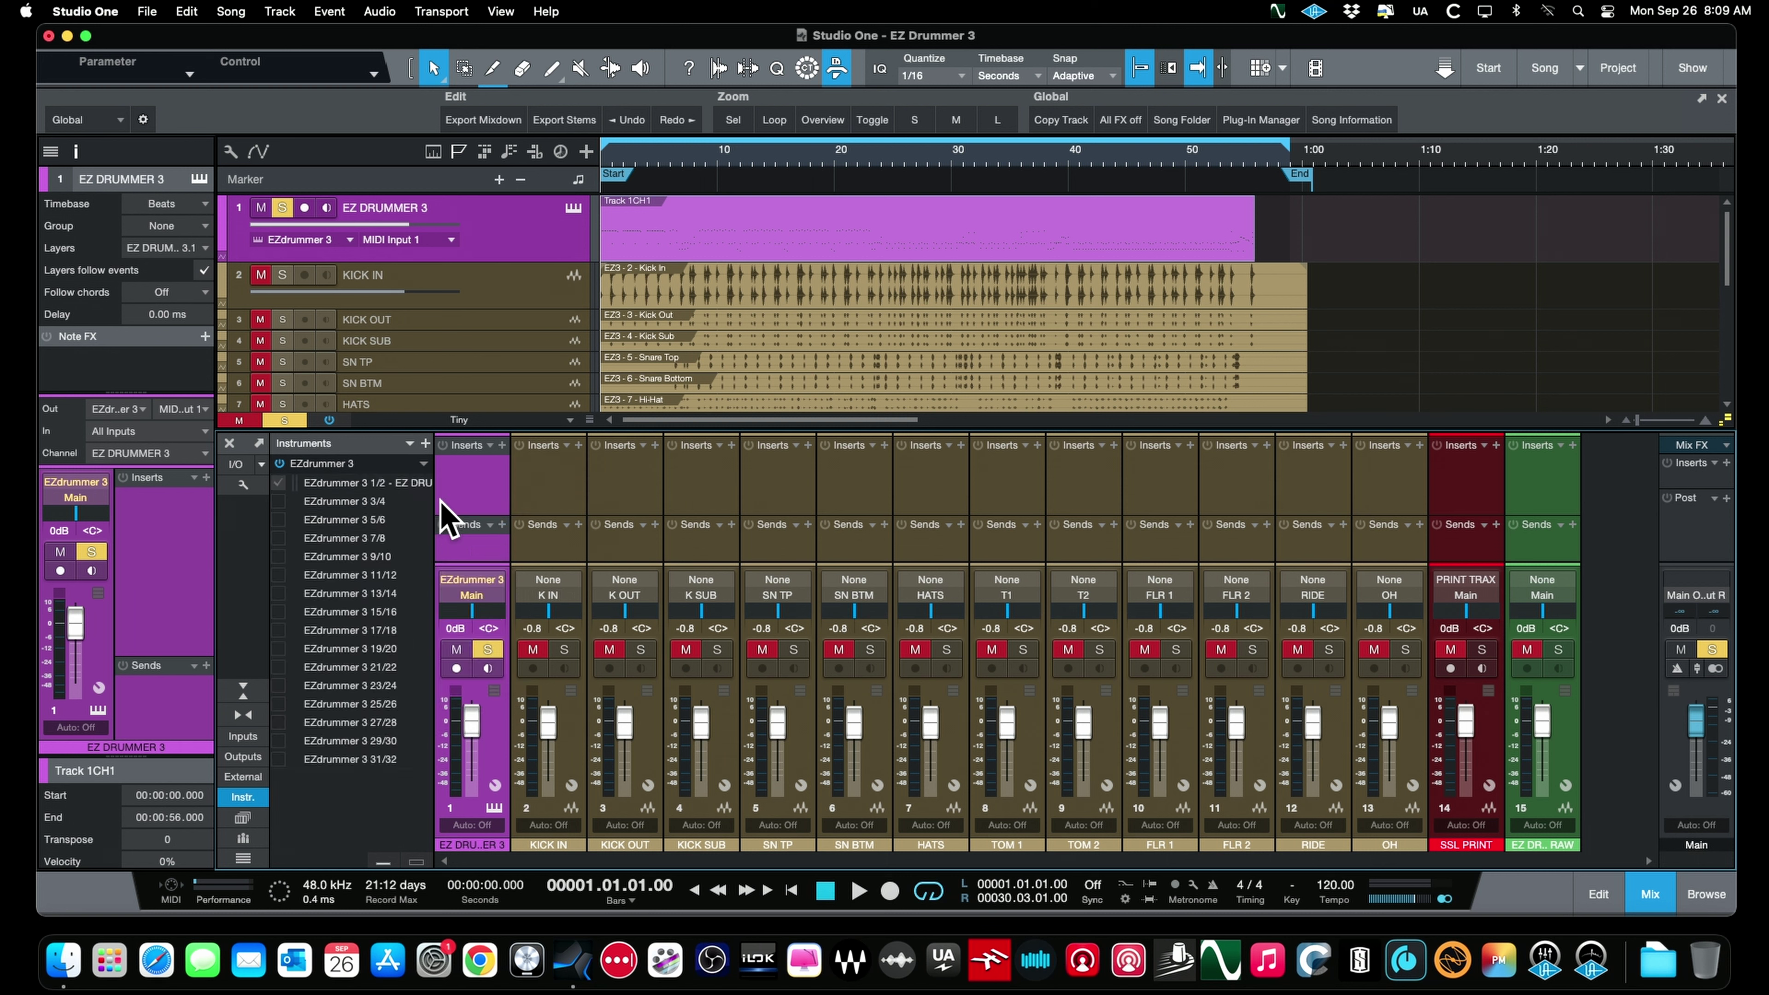
Enable mixer channels for EZdrummer outputs 3/4, 5/6, 7/8 and 9/10
{"action": "left_click", "coordinate": [279, 502]}
{"action": "left_click", "coordinate": [279, 519]}
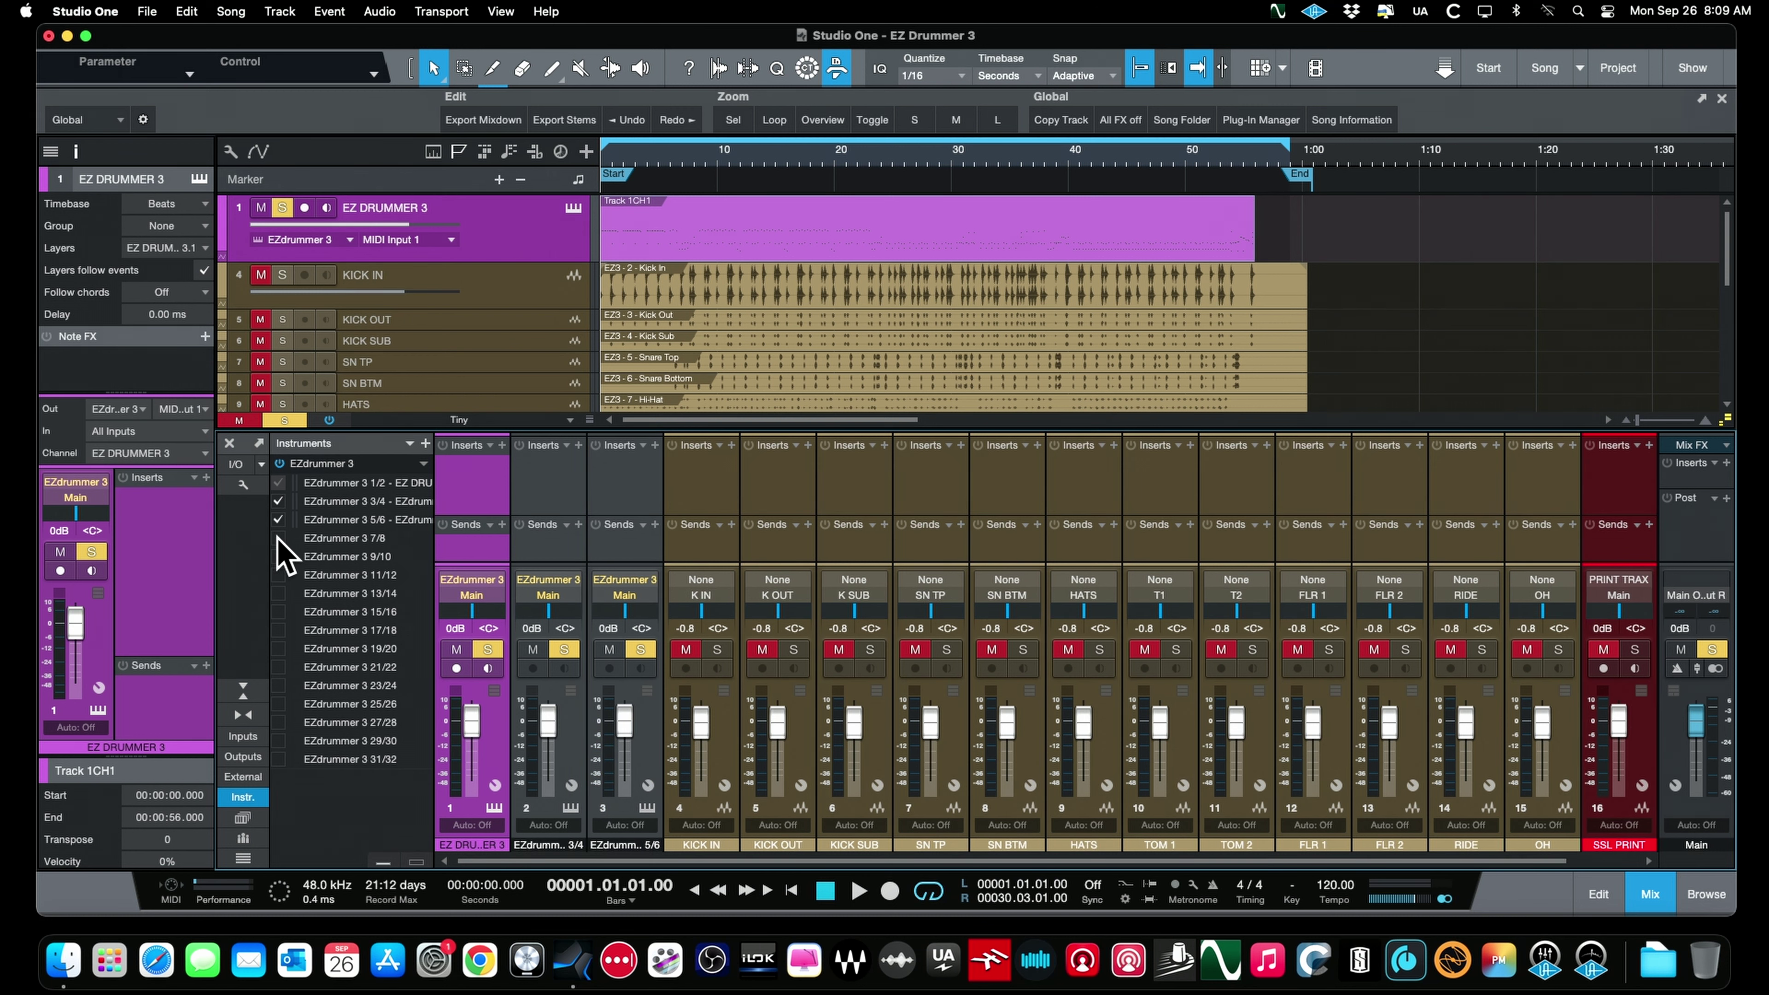
{"action": "left_click", "coordinate": [279, 538]}
{"action": "left_click", "coordinate": [279, 557]}
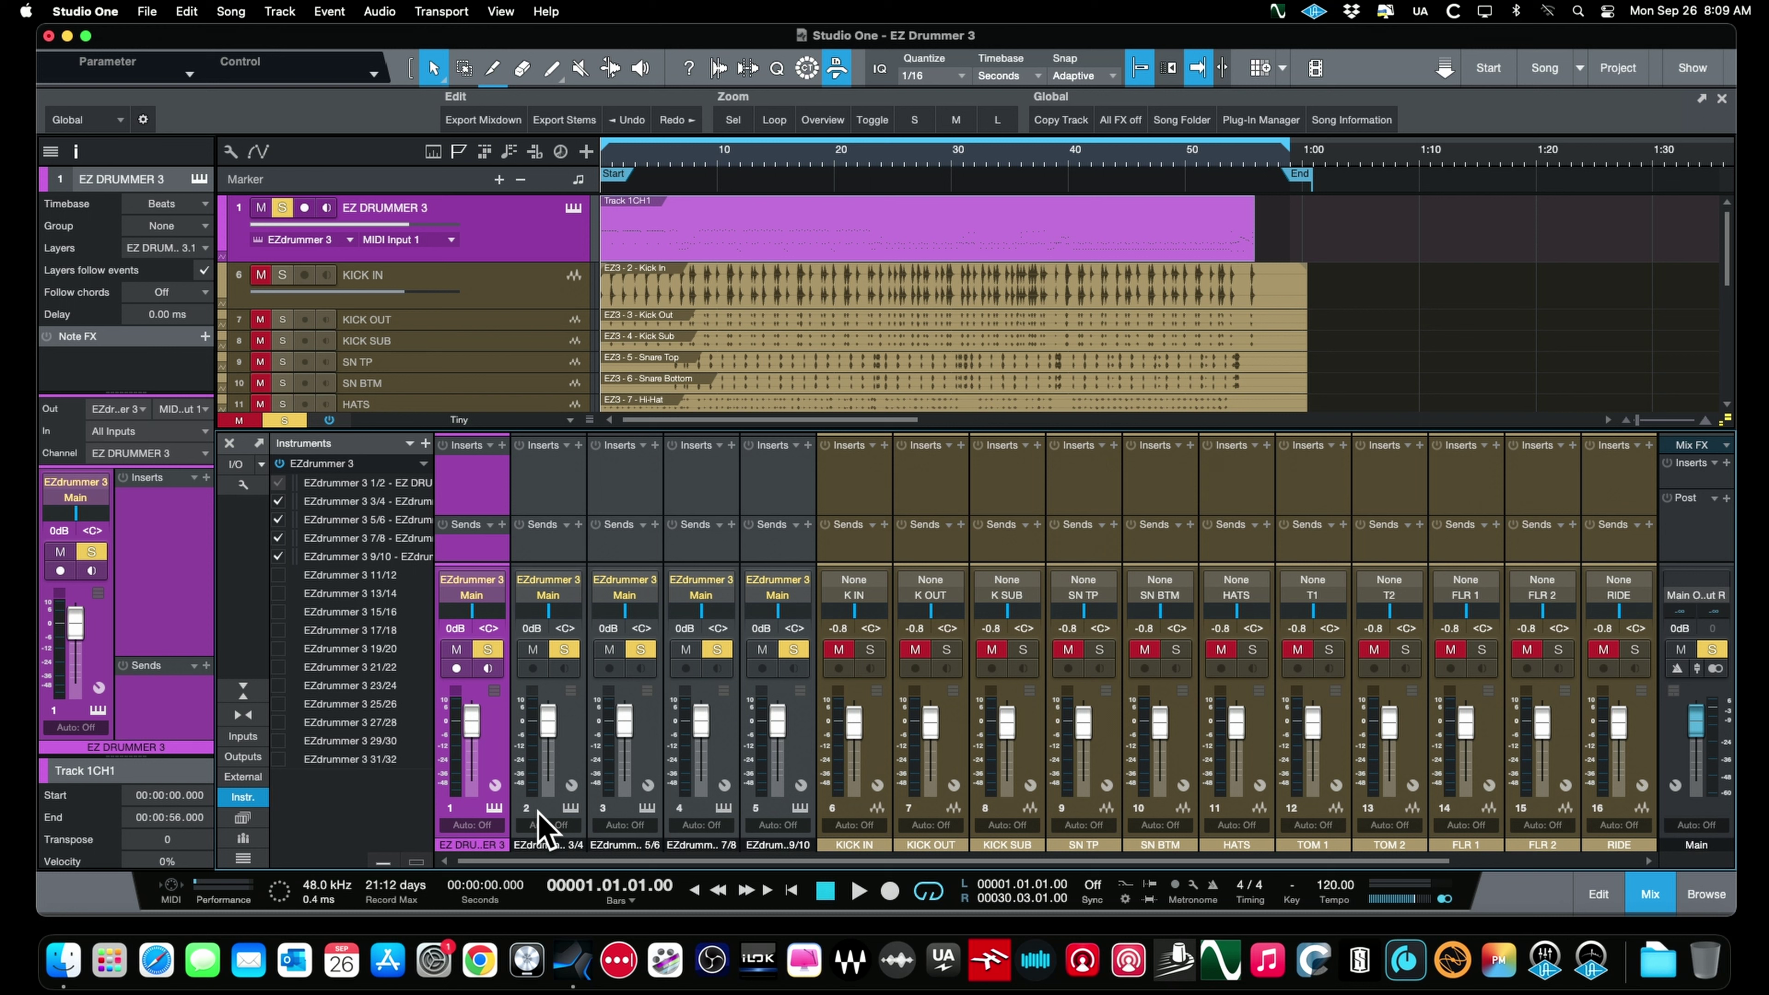
Select channels 2 through 5 and colour them magenta
{"action": "left_click", "coordinate": [552, 806]}
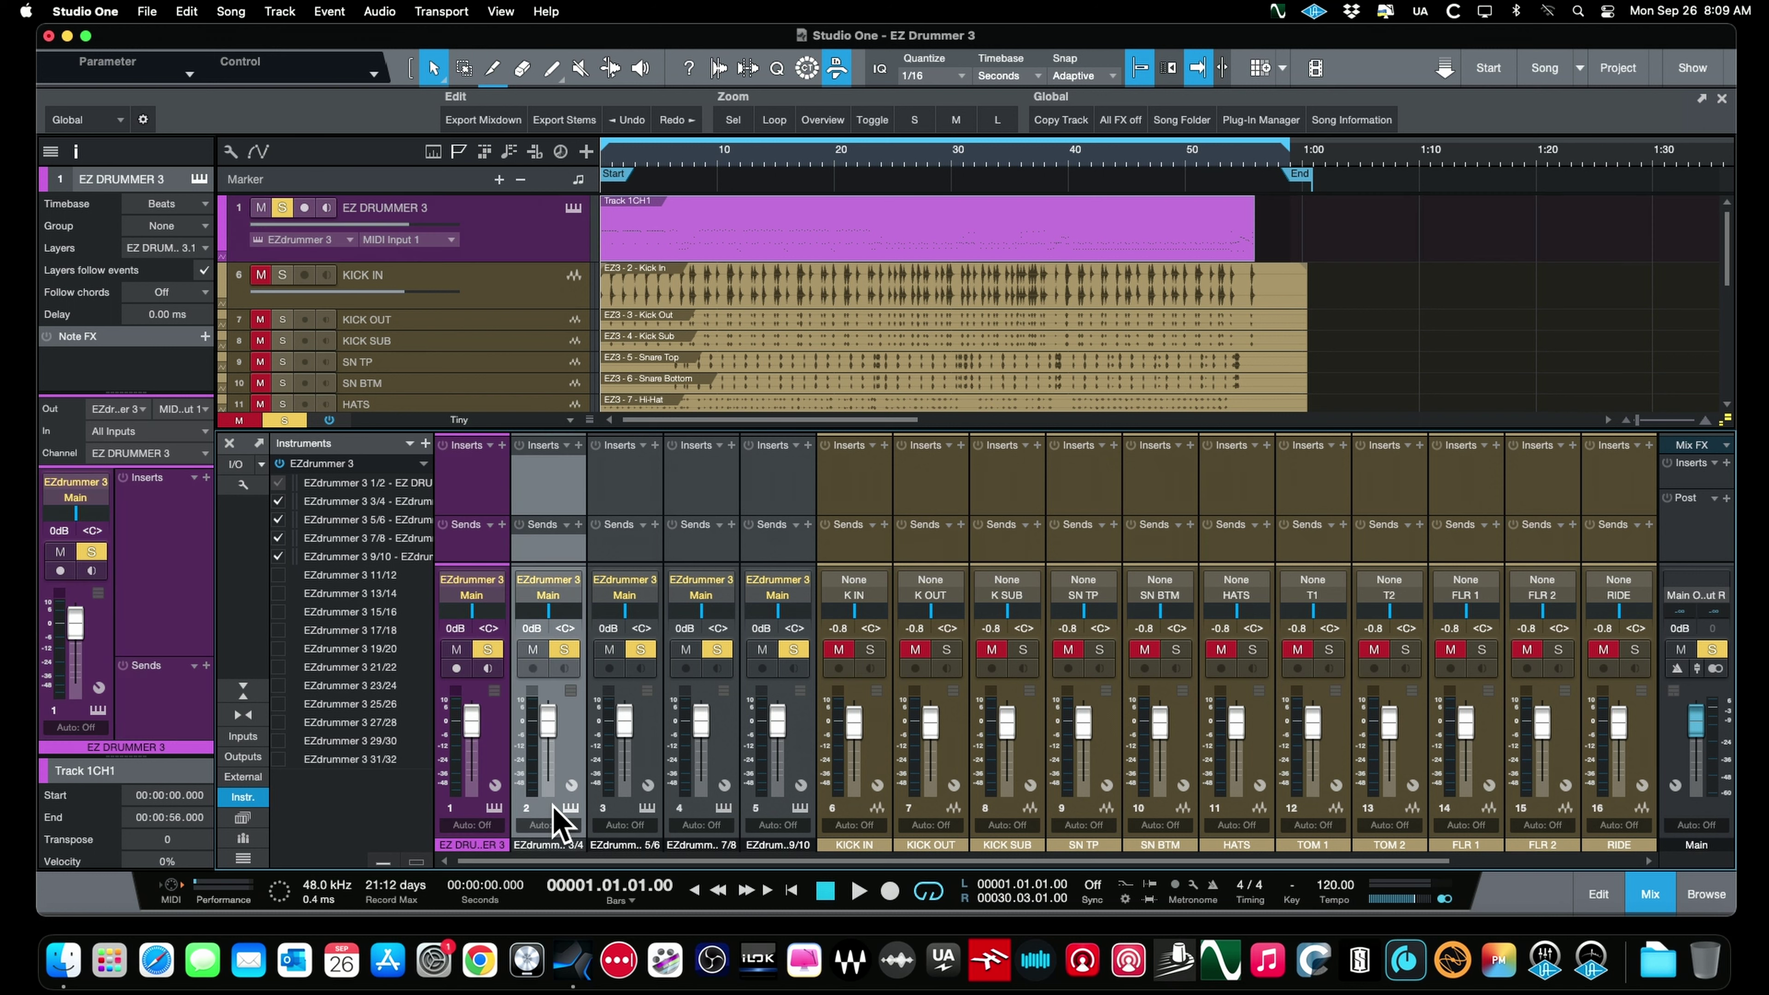
{"action": "left_click", "coordinate": [780, 805], "text": "shift"}
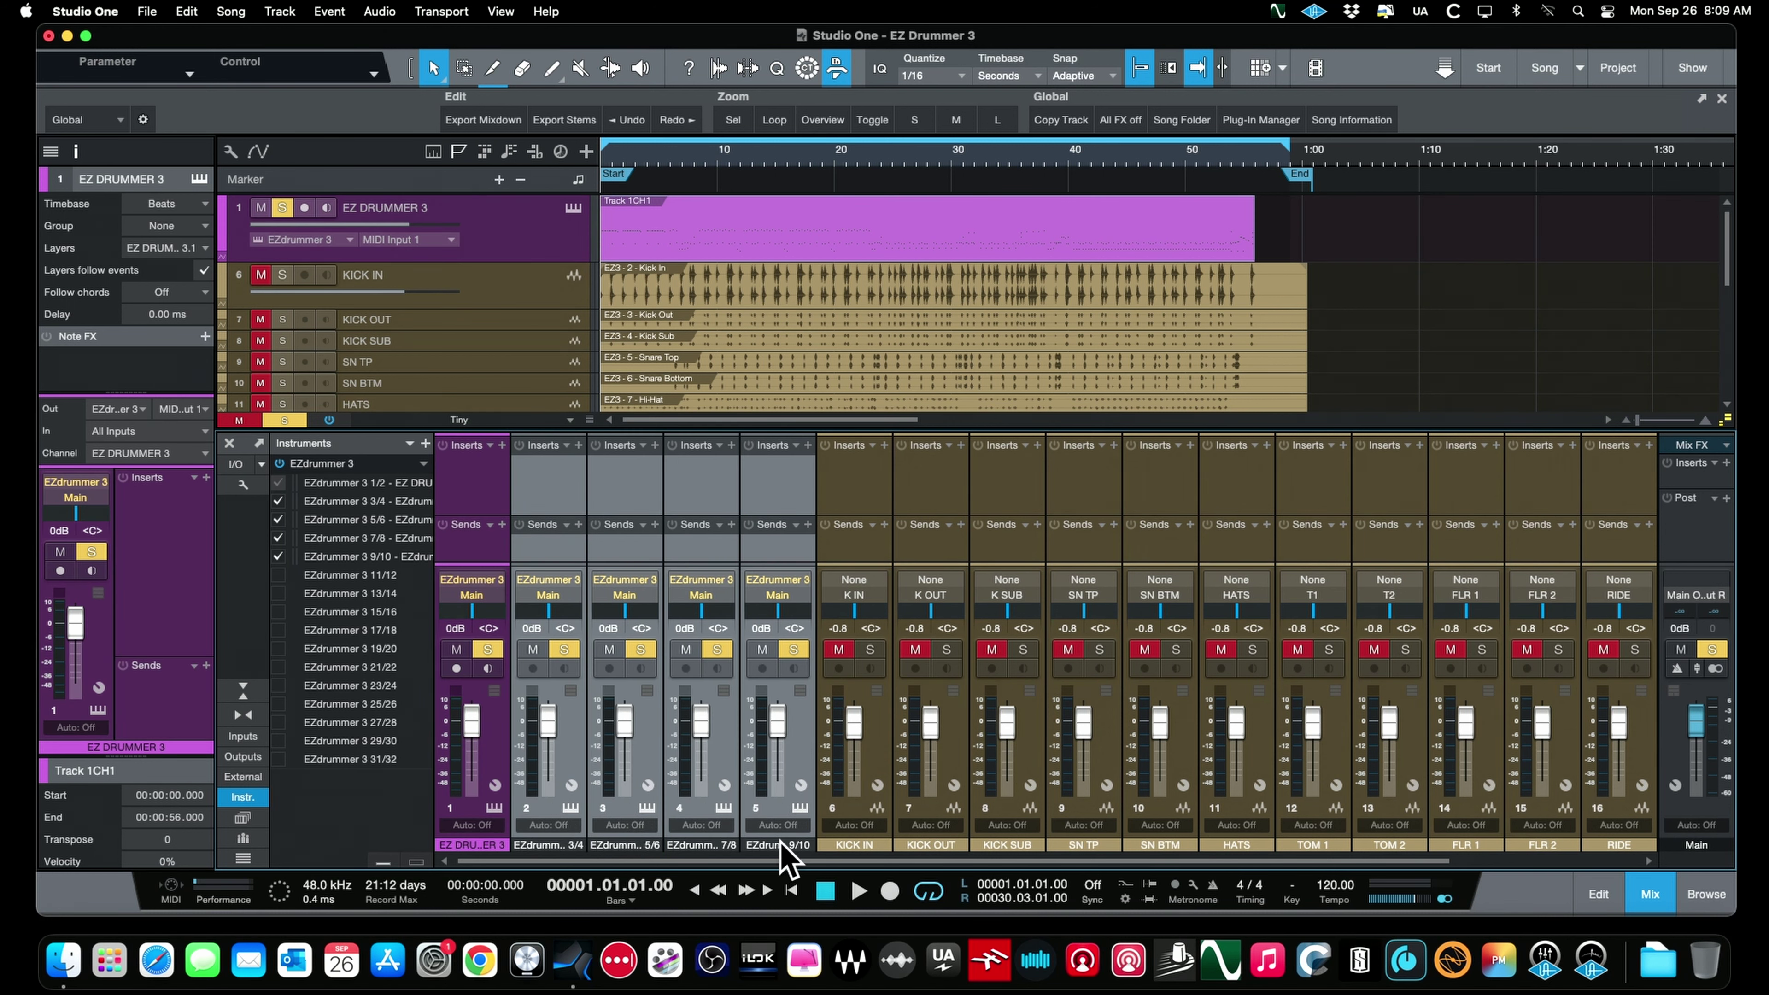
{"action": "left_click", "coordinate": [781, 841]}
{"action": "left_click", "coordinate": [1053, 735]}
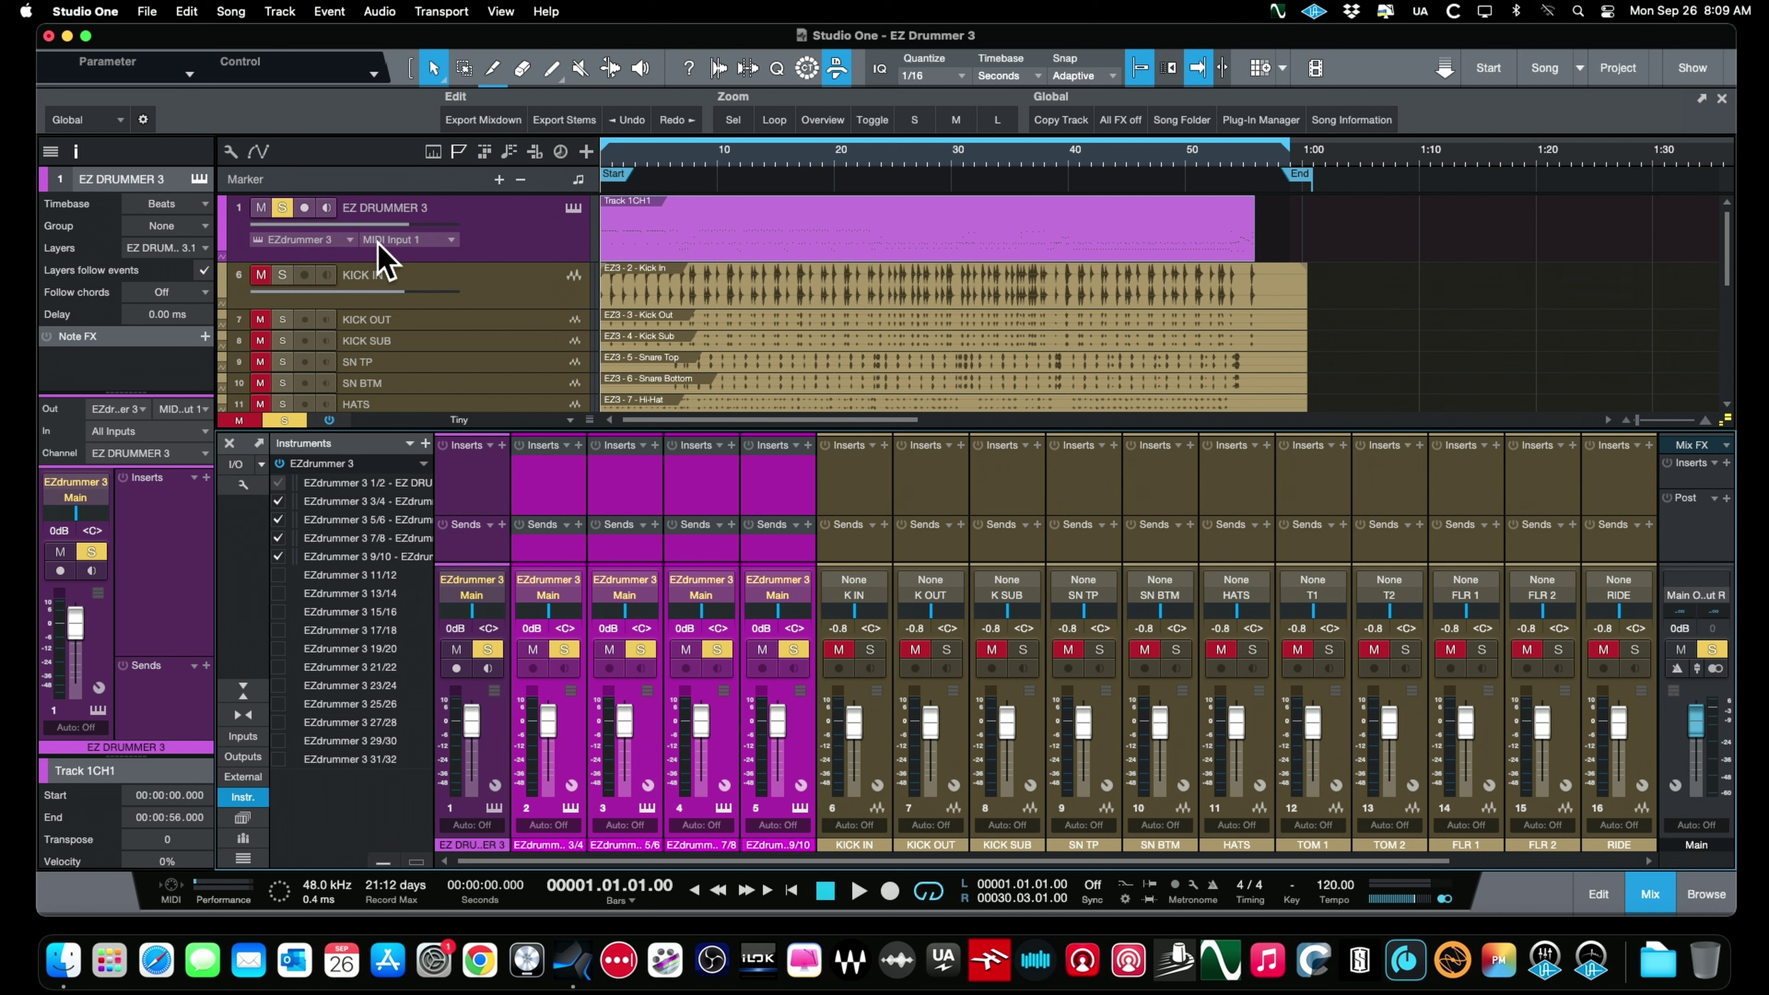
Play the song and solo EZdrummer output channels 2, 3, 4 and 5 in turn, ending on channel 5
{"action": "key", "text": "space"}
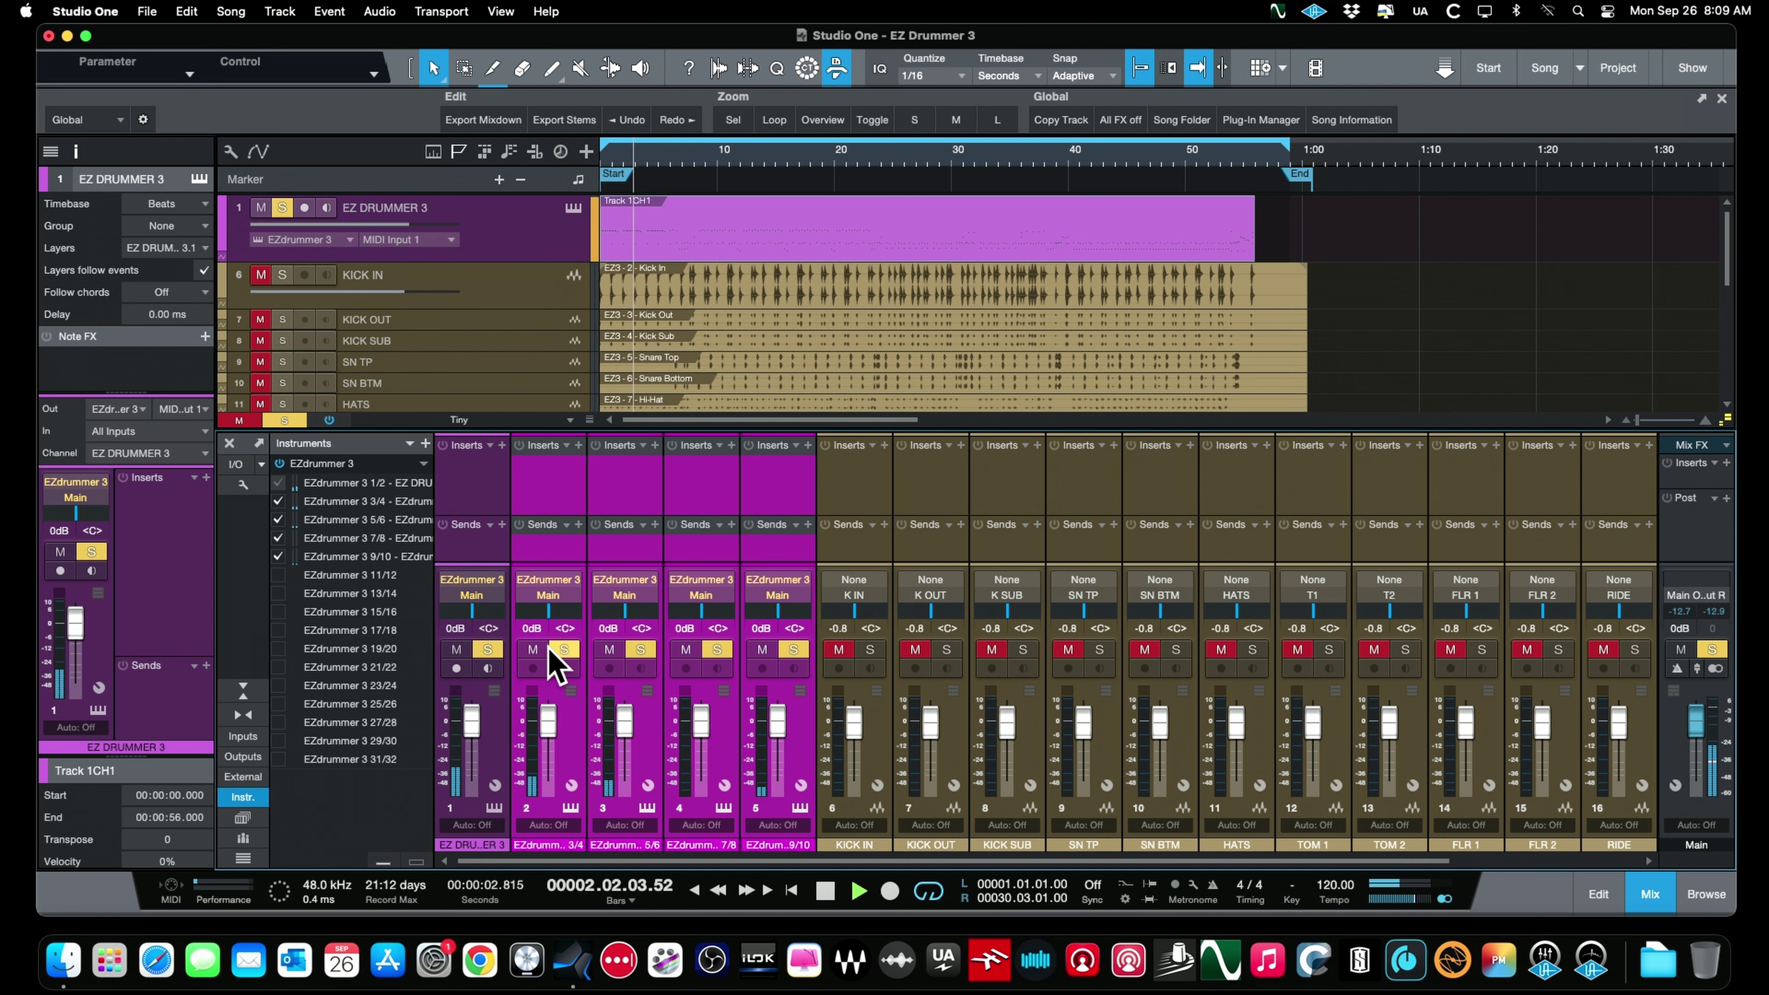
{"action": "left_click", "coordinate": [488, 649], "text": "super"}
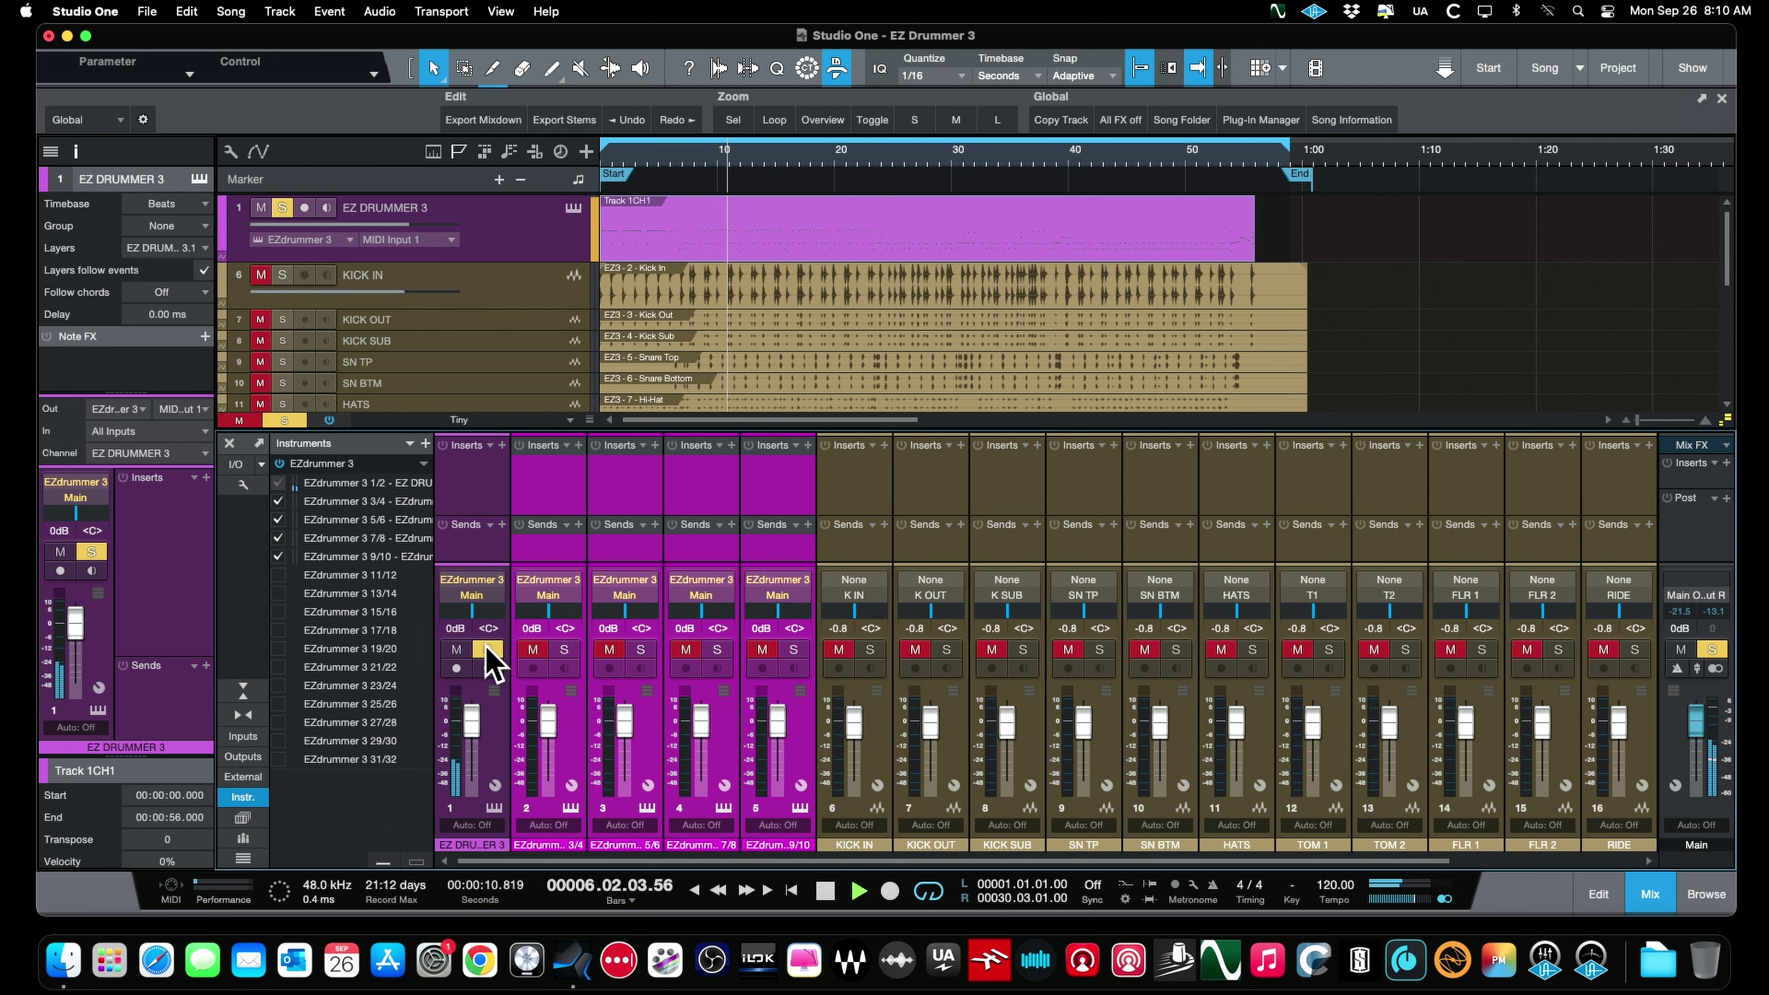
{"action": "left_click", "coordinate": [563, 649], "text": "super"}
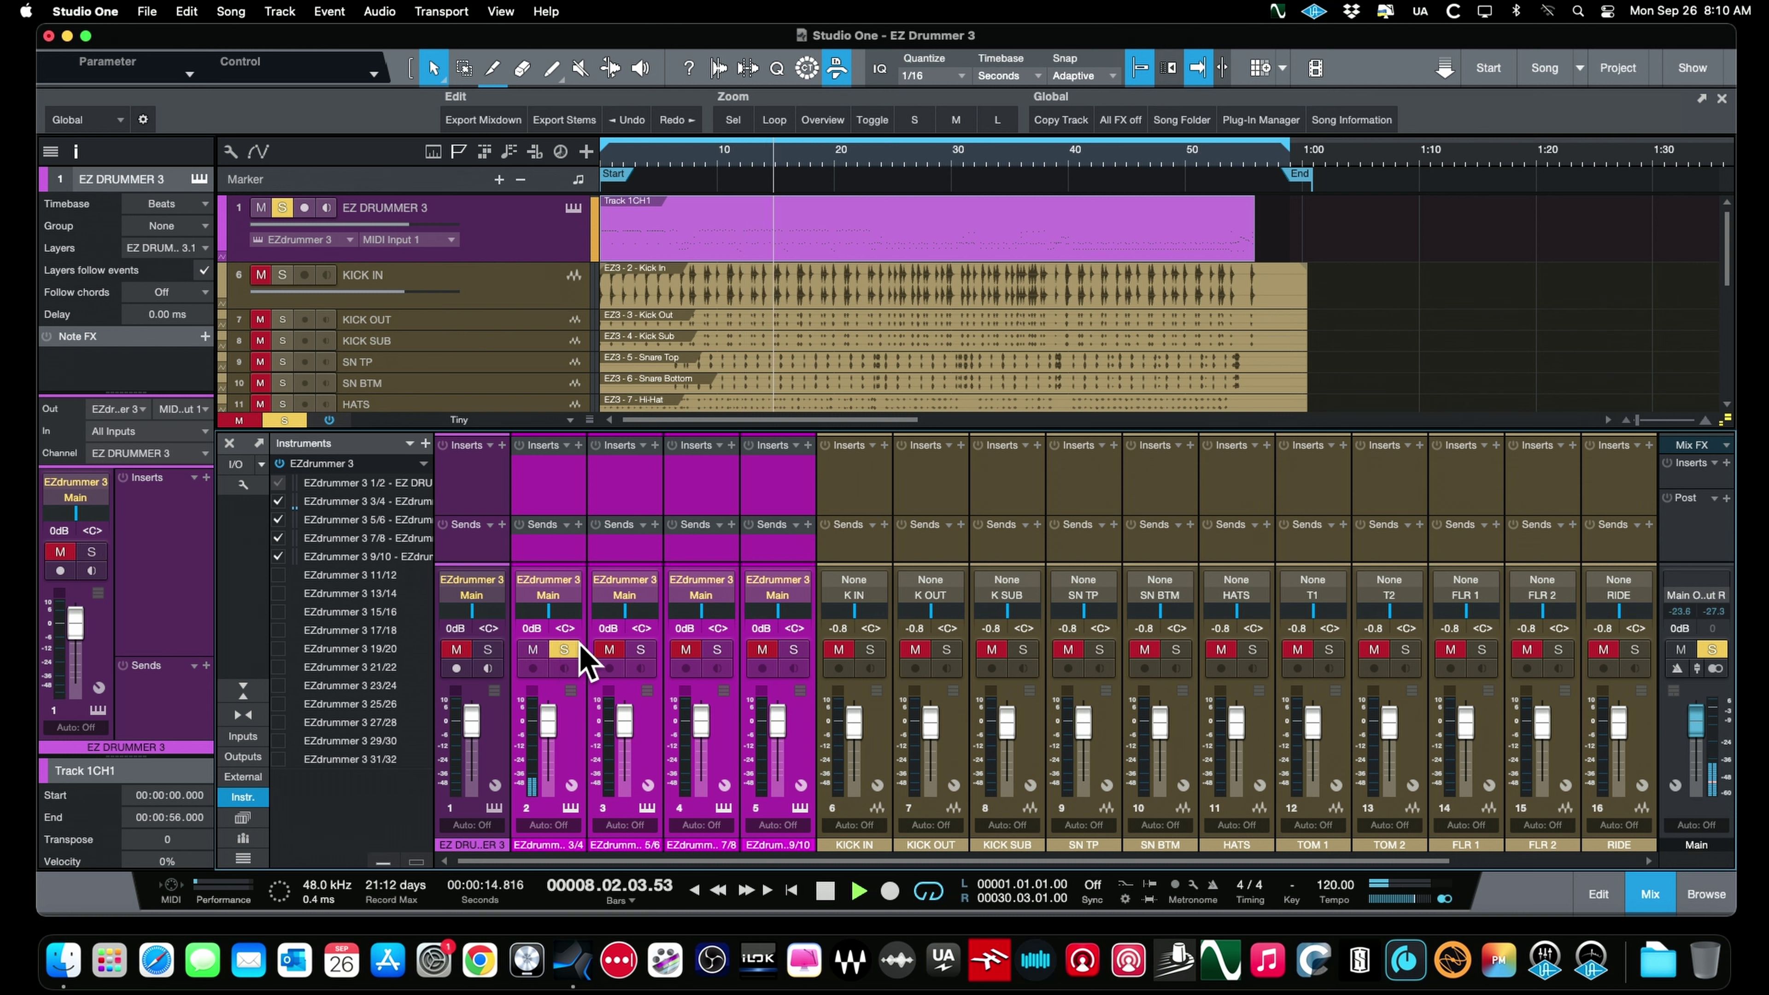
{"action": "left_click", "coordinate": [640, 649], "text": "super"}
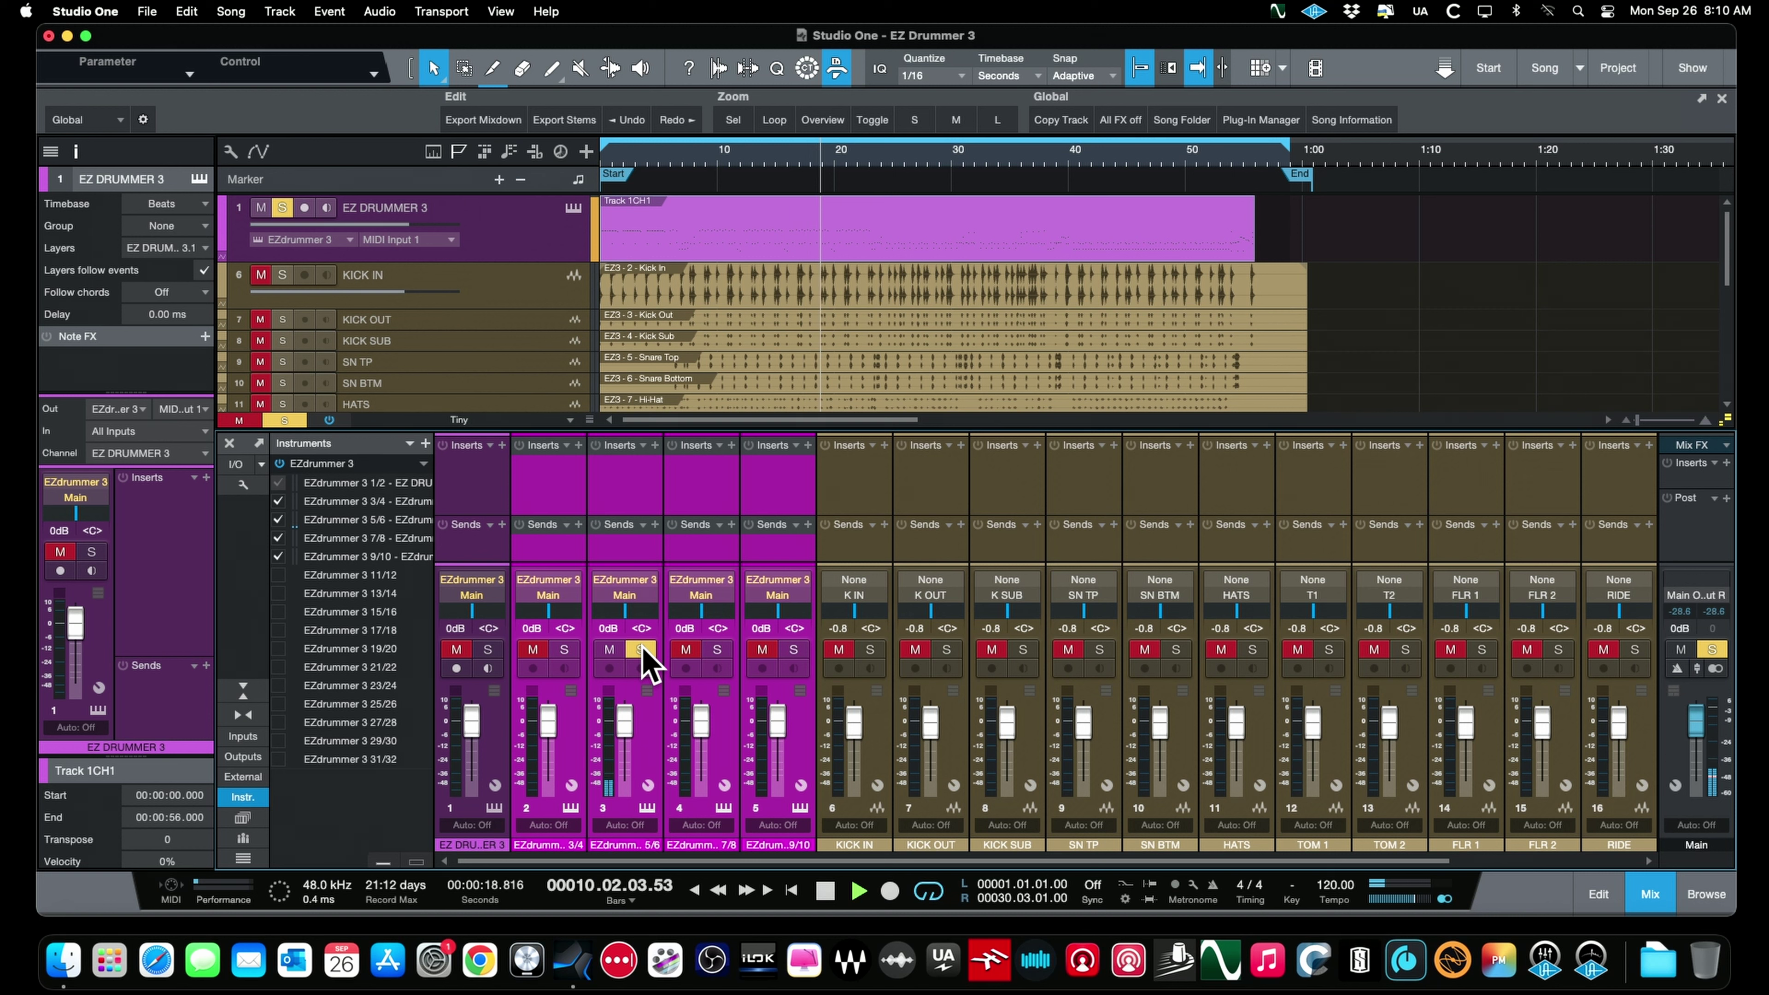
{"action": "left_click", "coordinate": [717, 648], "text": "super"}
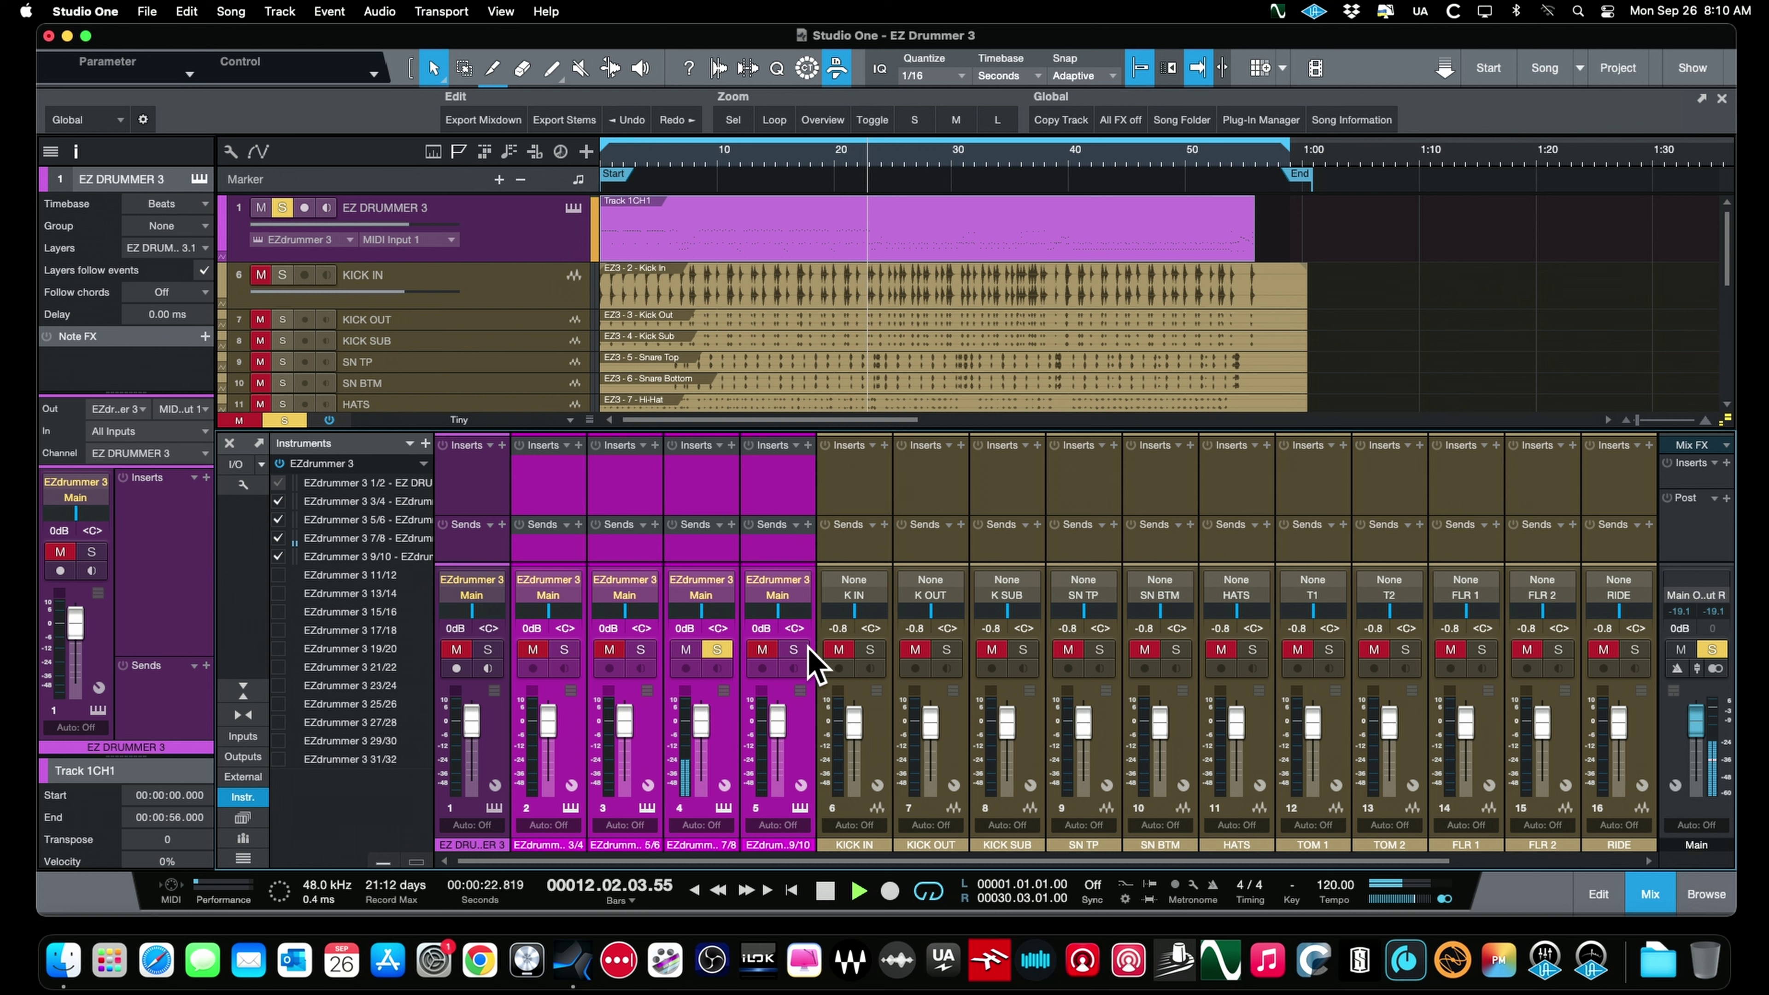
{"action": "left_click", "coordinate": [793, 650], "text": "super"}
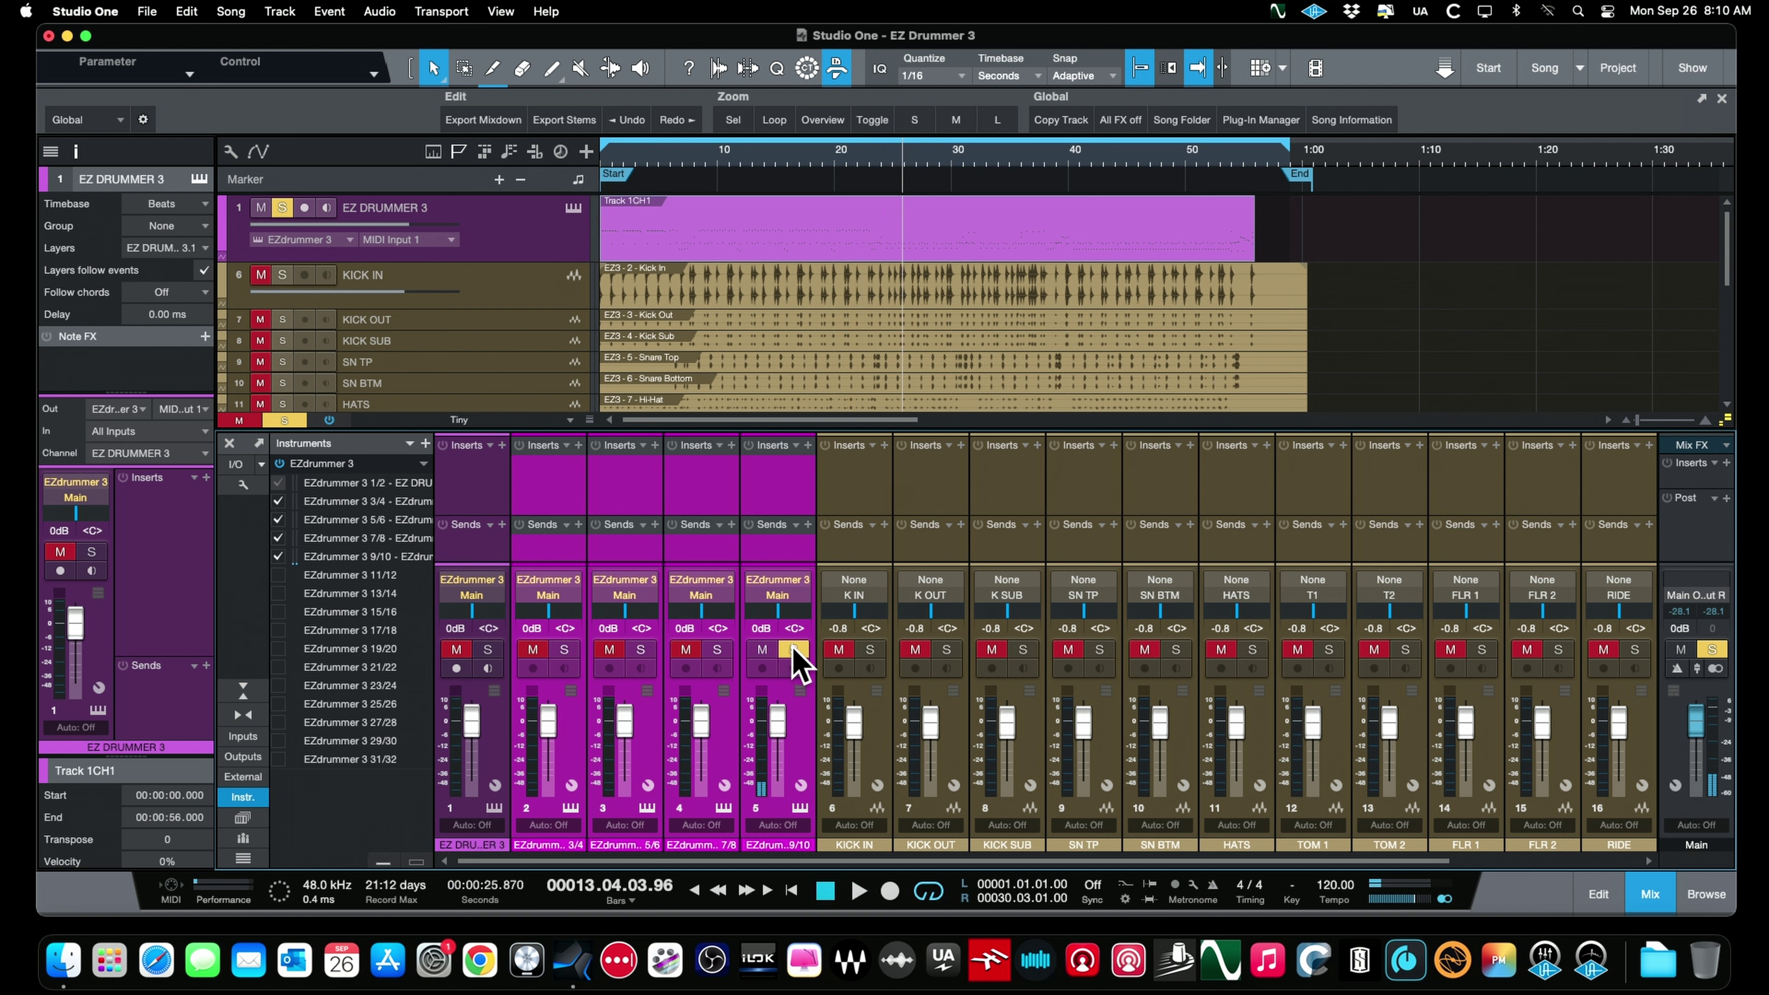
Rename mixer channel 4 to 'Snare Top'
{"action": "double_click", "coordinate": [702, 843]}
{"action": "key", "text": "BackSpace"}
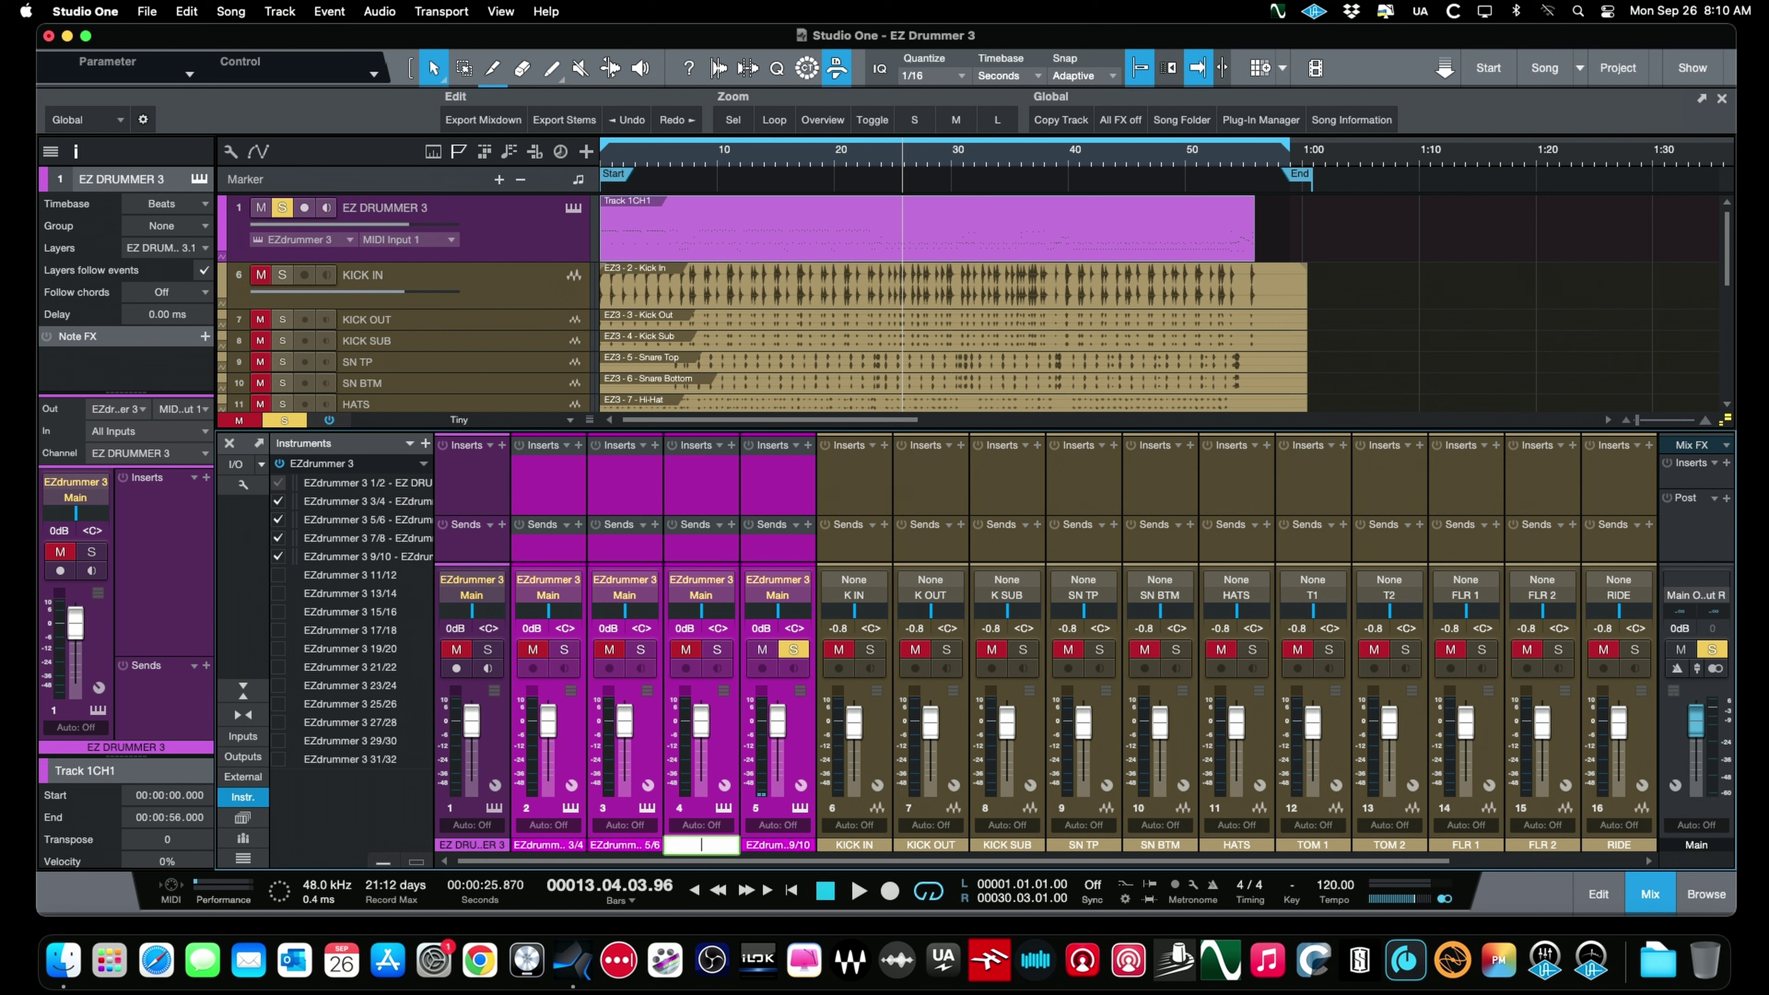
{"action": "type", "text": "Snare Top"}
{"action": "key", "text": "Return"}
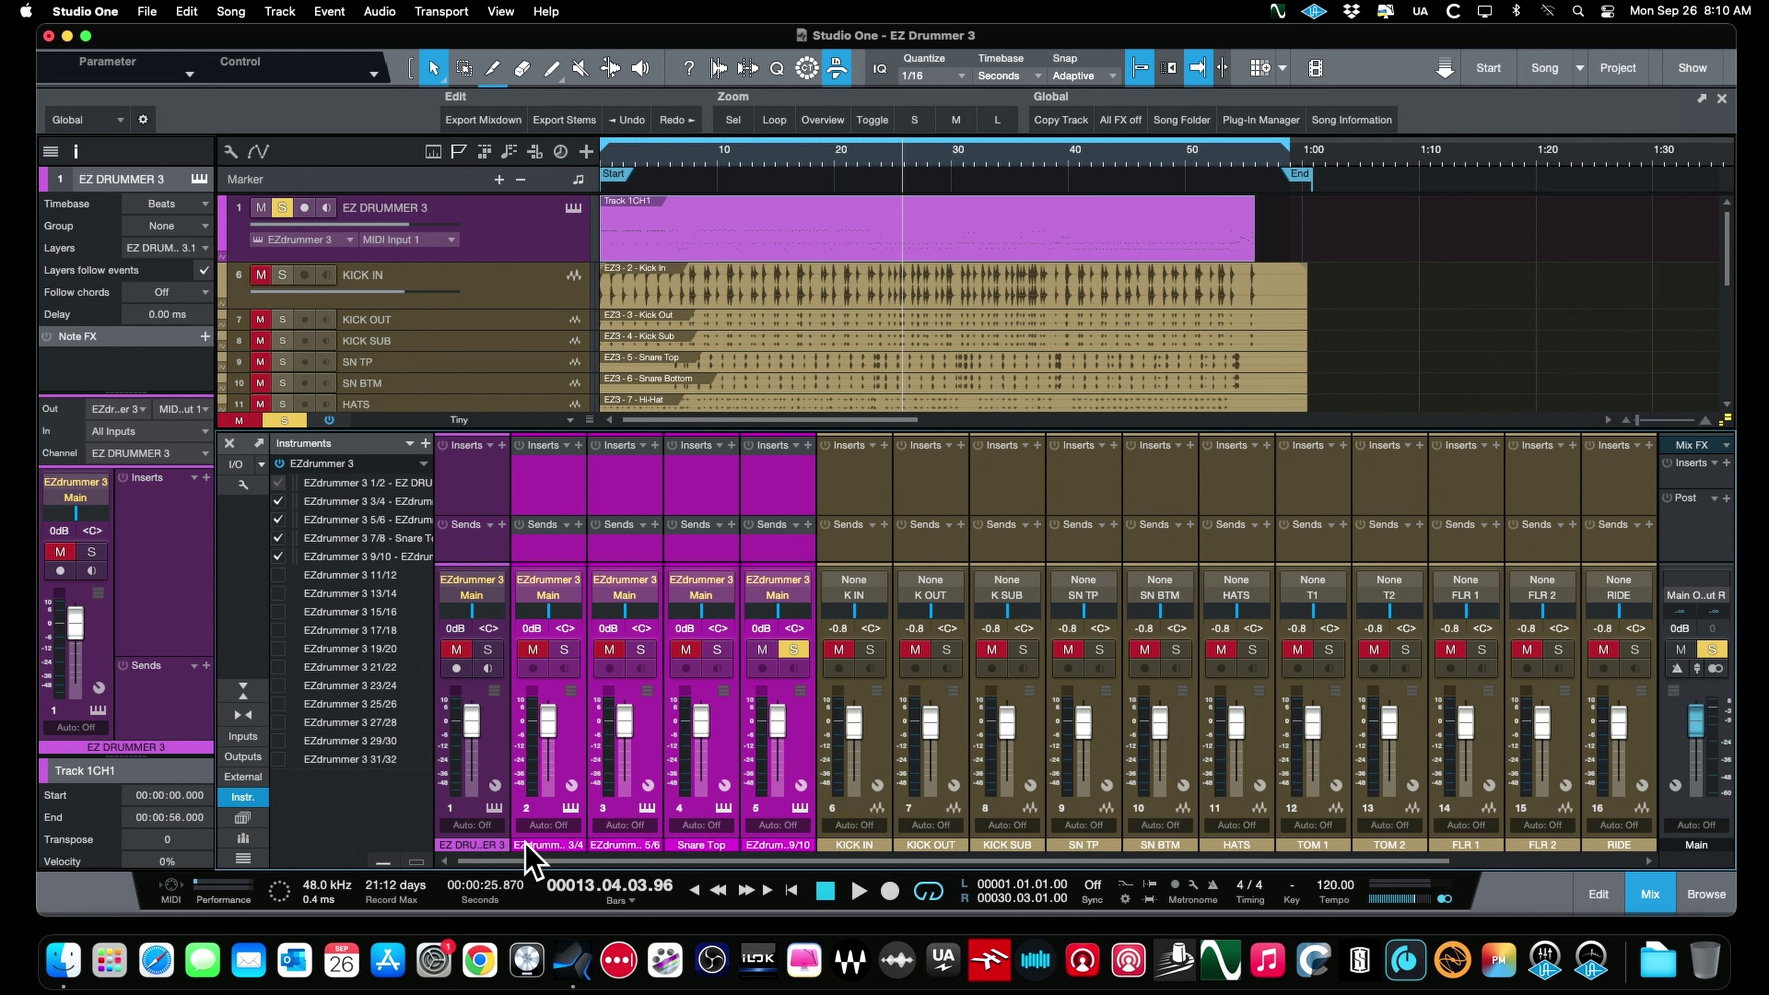
Select channels 2 through 5 and view channel 5's inserts window before closing it
{"action": "left_click", "coordinate": [554, 822]}
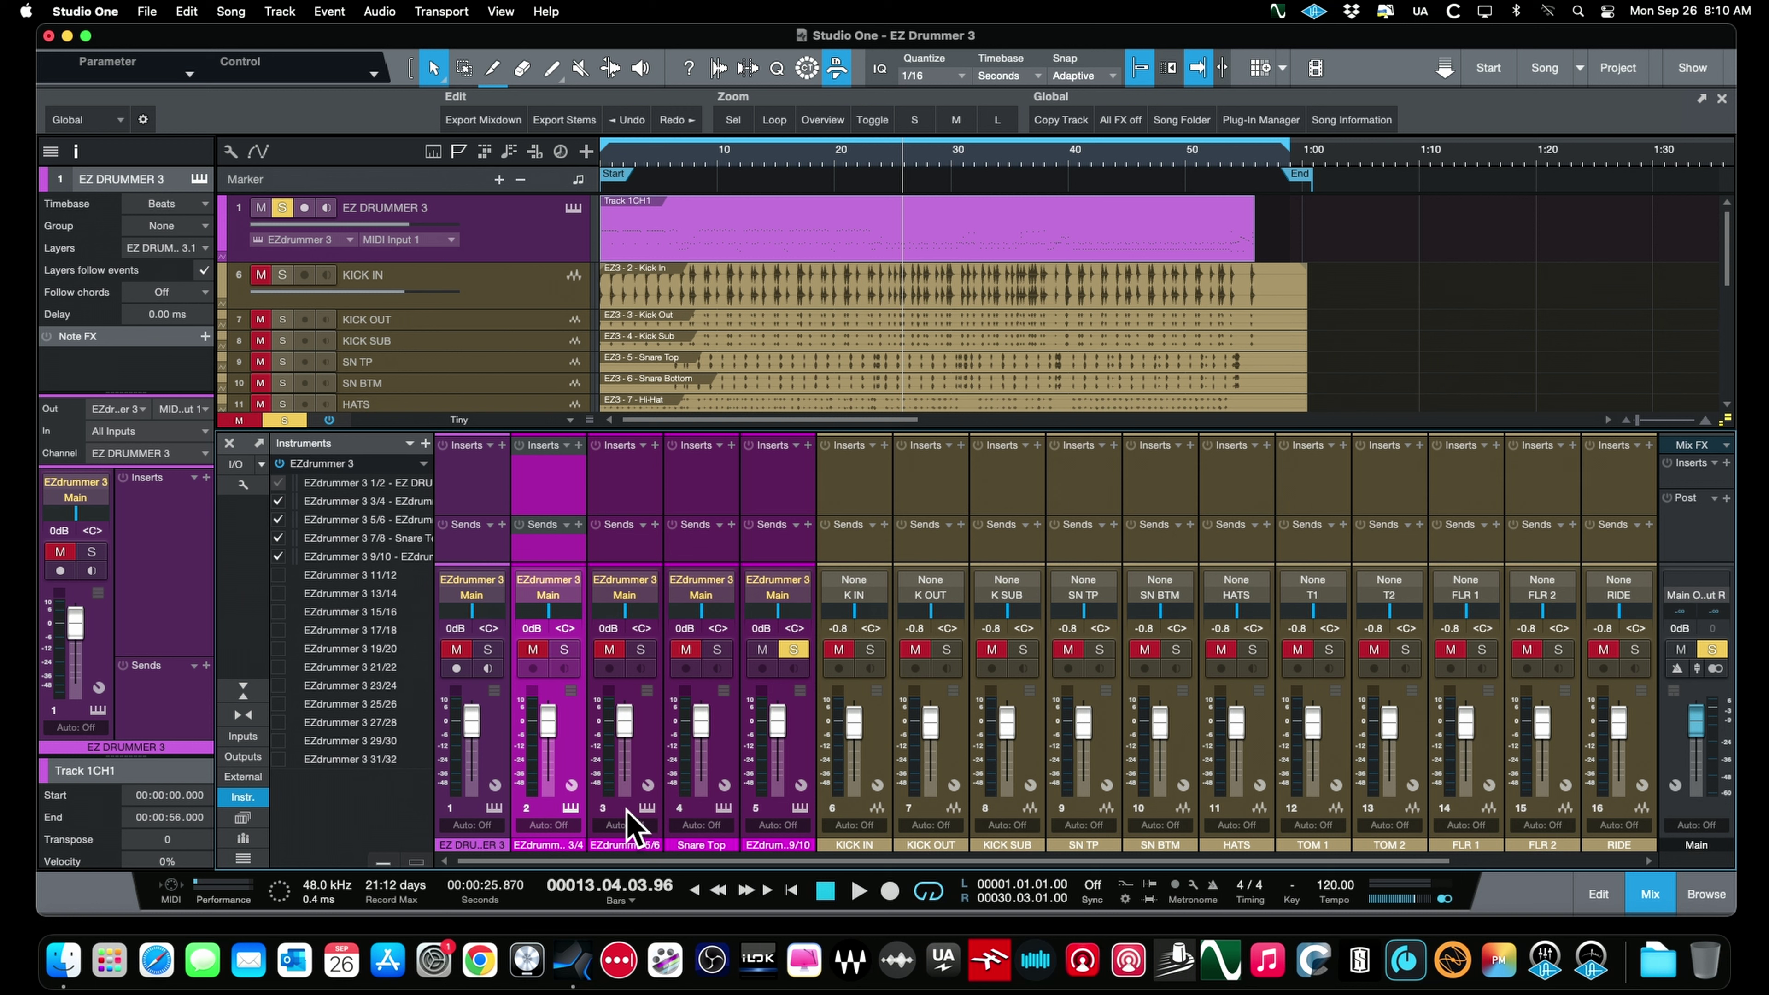
{"action": "left_click", "coordinate": [632, 821]}
{"action": "left_click", "coordinate": [701, 803]}
{"action": "double_click", "coordinate": [764, 809]}
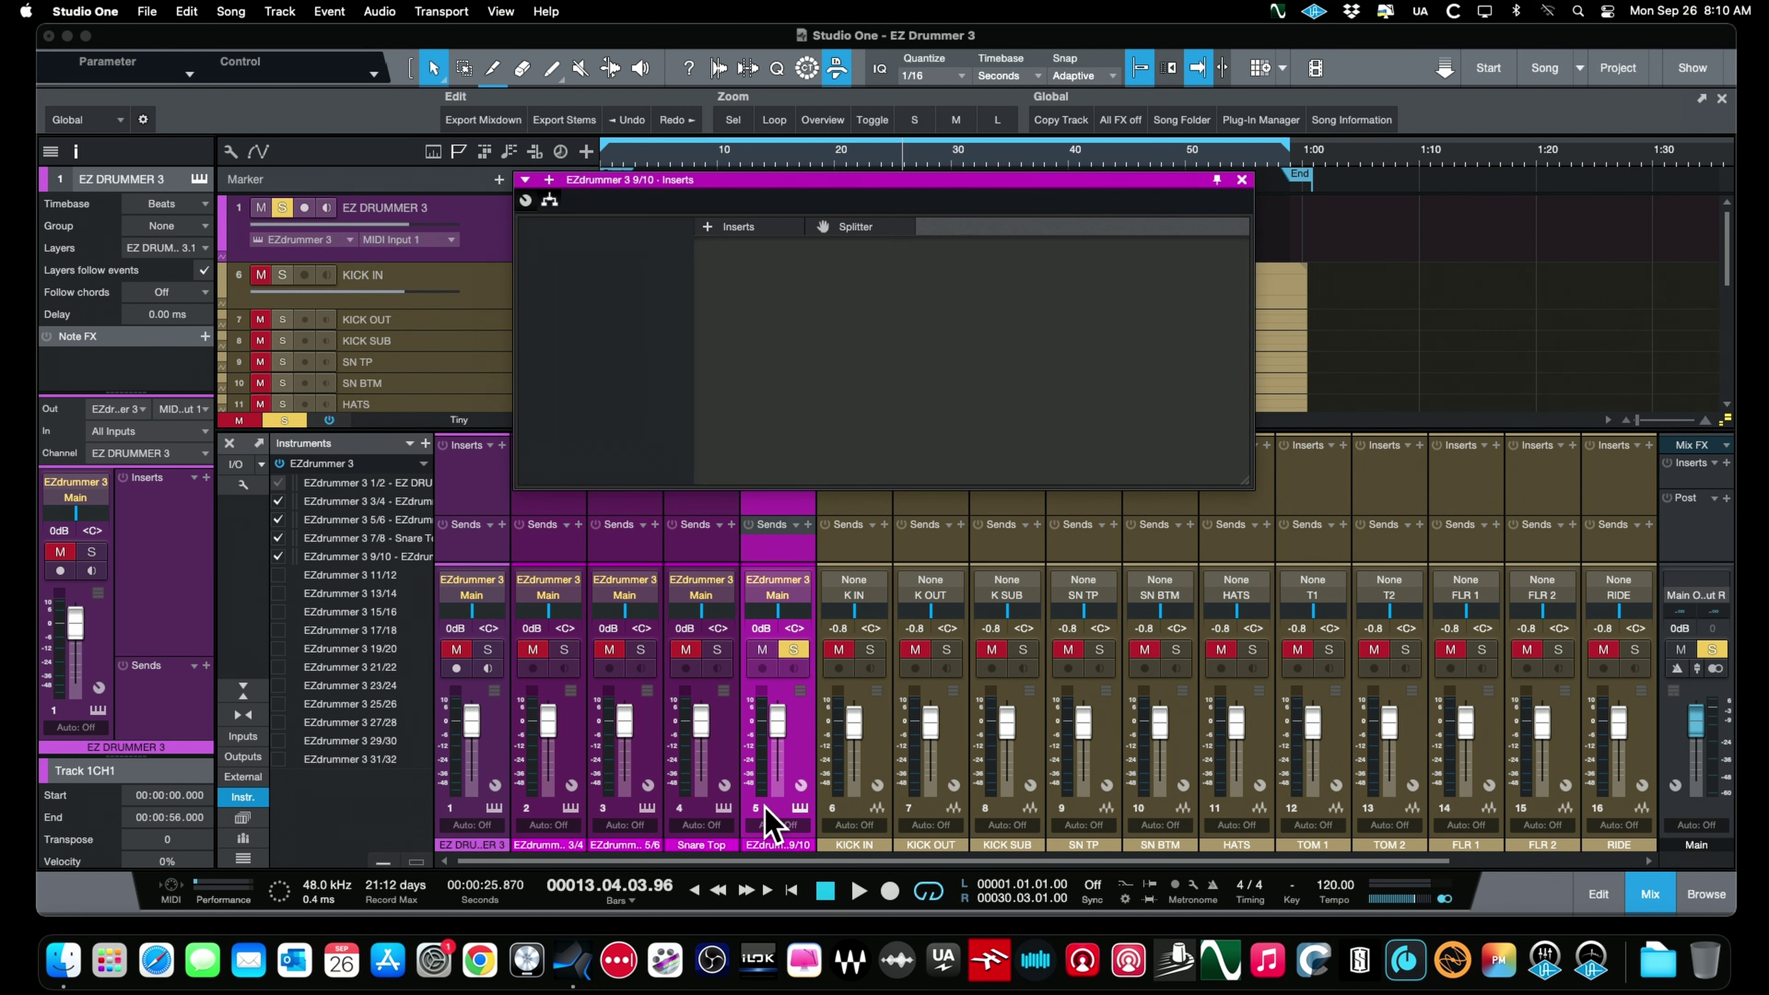
{"action": "left_click", "coordinate": [1239, 180]}
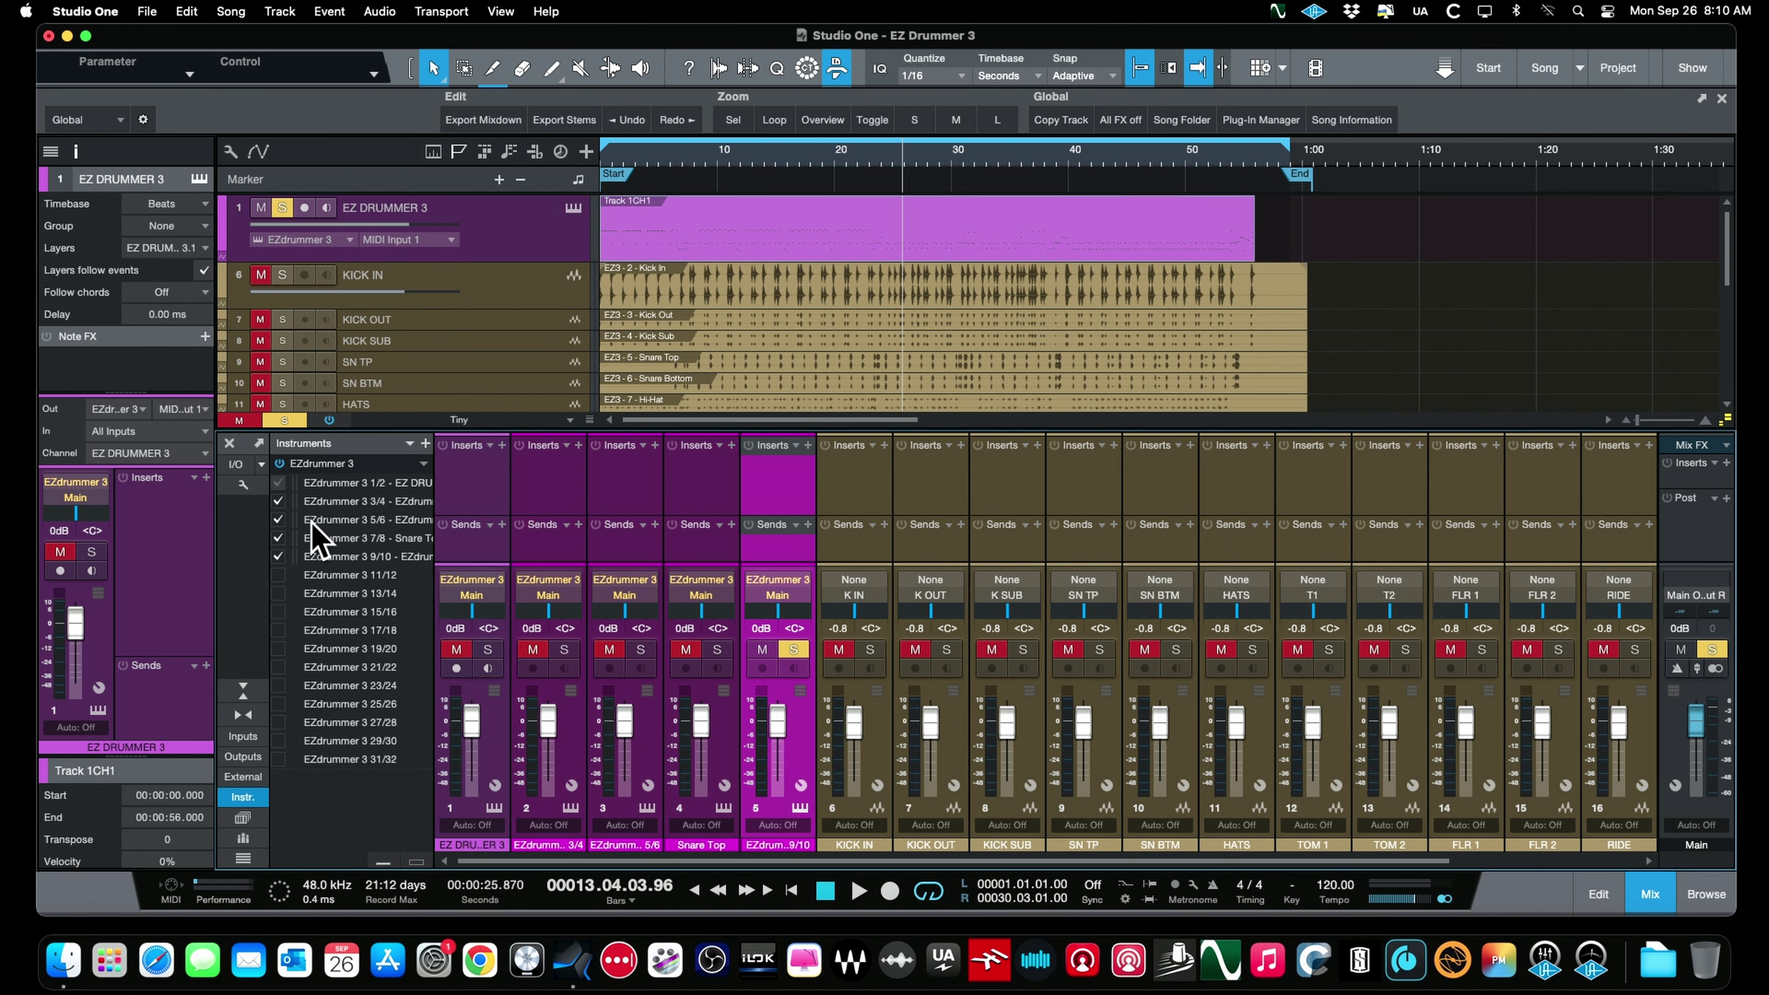
Remove EZdrummer outputs 9/10, 7/8, 5/6 and 3/4, then bring up the EZdrummer 3 window
{"action": "left_click", "coordinate": [278, 556]}
{"action": "left_click", "coordinate": [279, 538]}
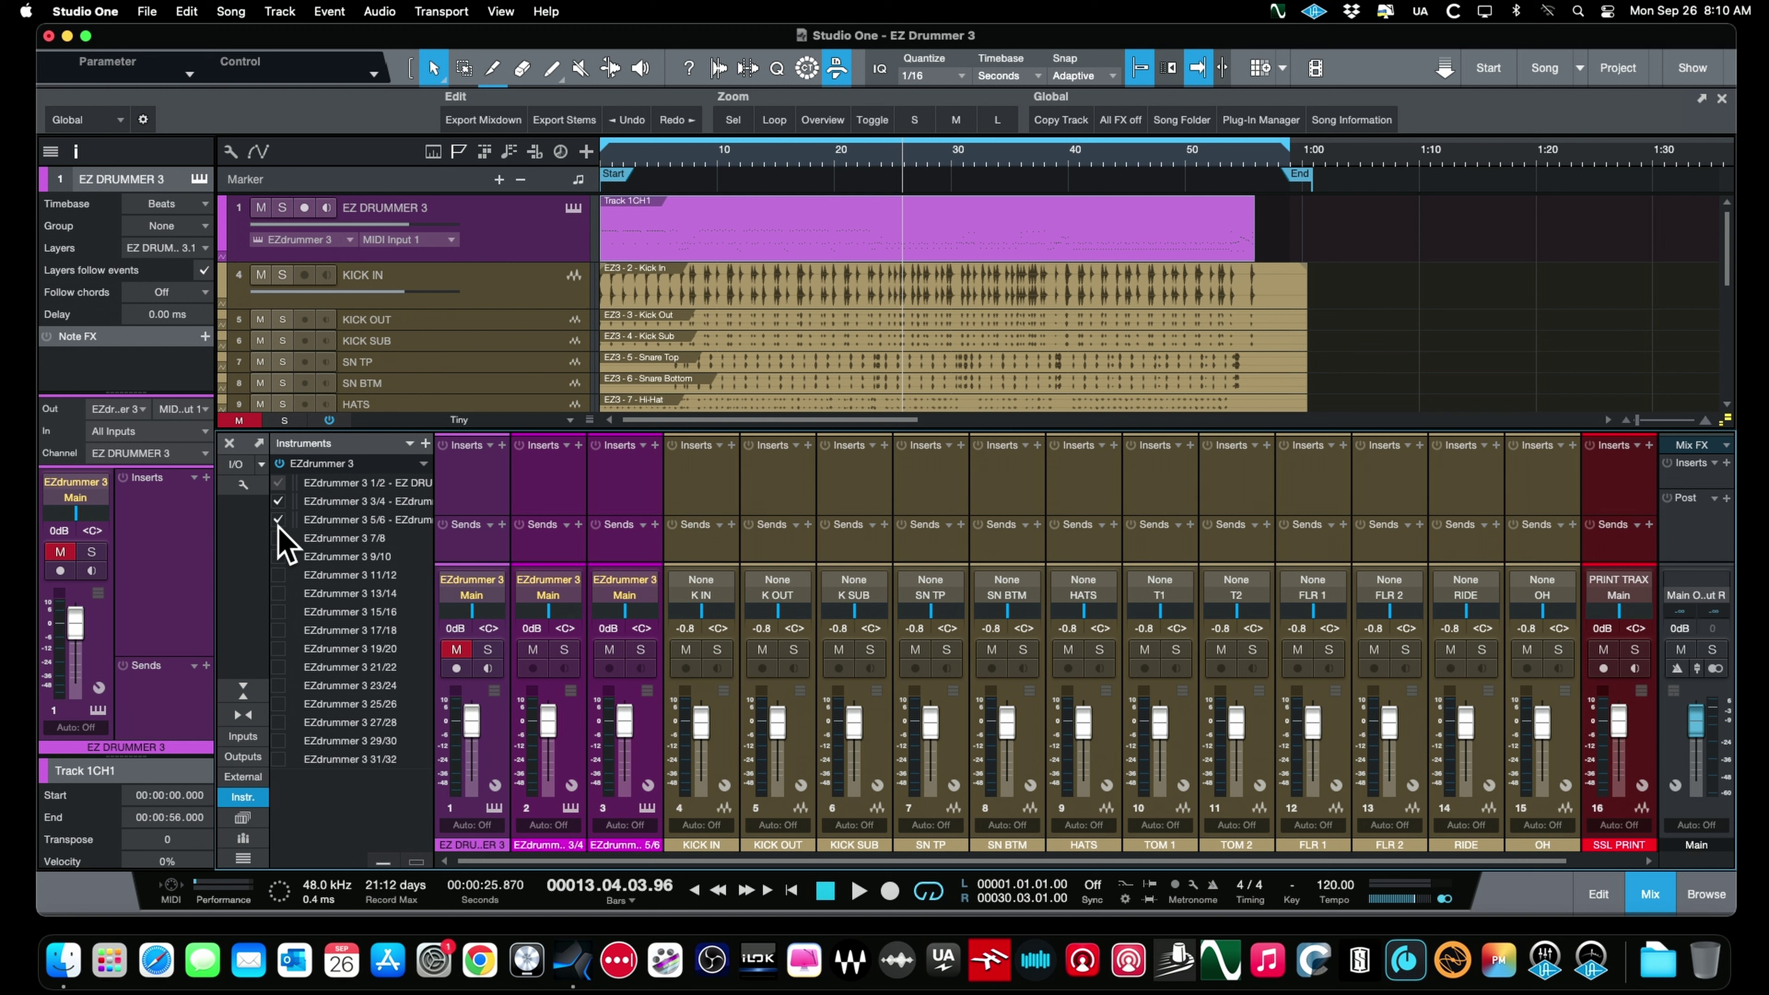
{"action": "left_click", "coordinate": [278, 519]}
{"action": "left_click", "coordinate": [278, 501]}
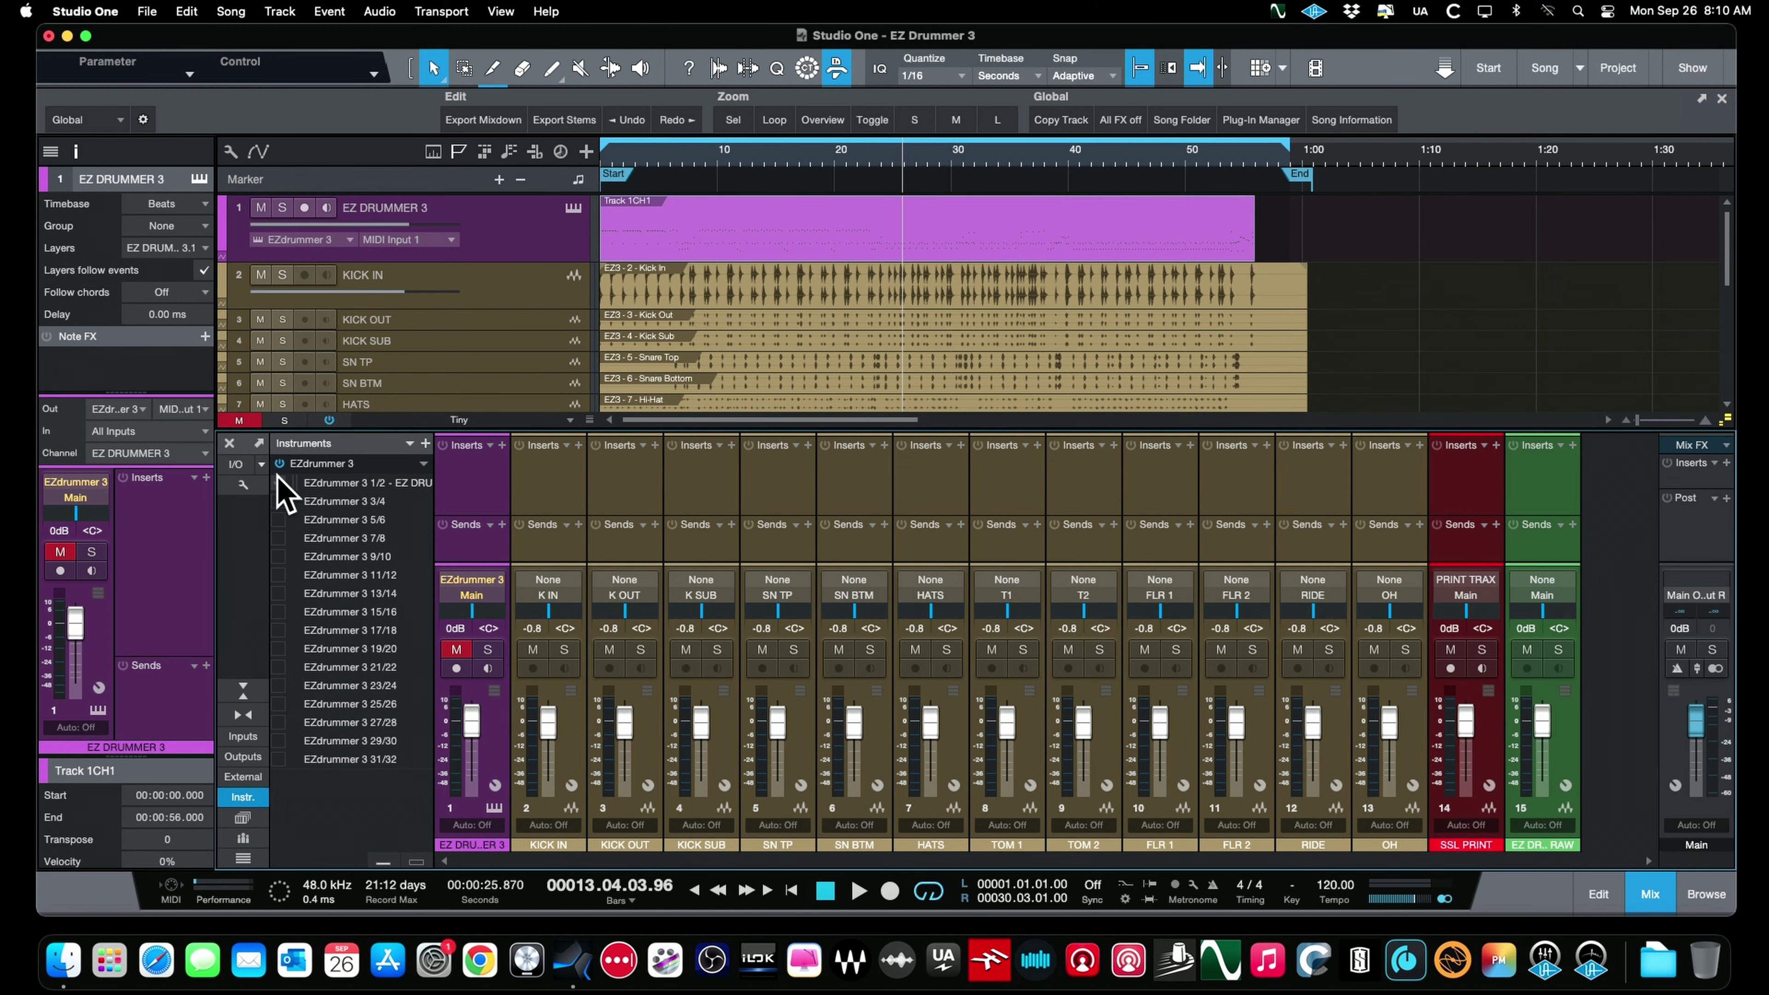
{"action": "left_click", "coordinate": [243, 796]}
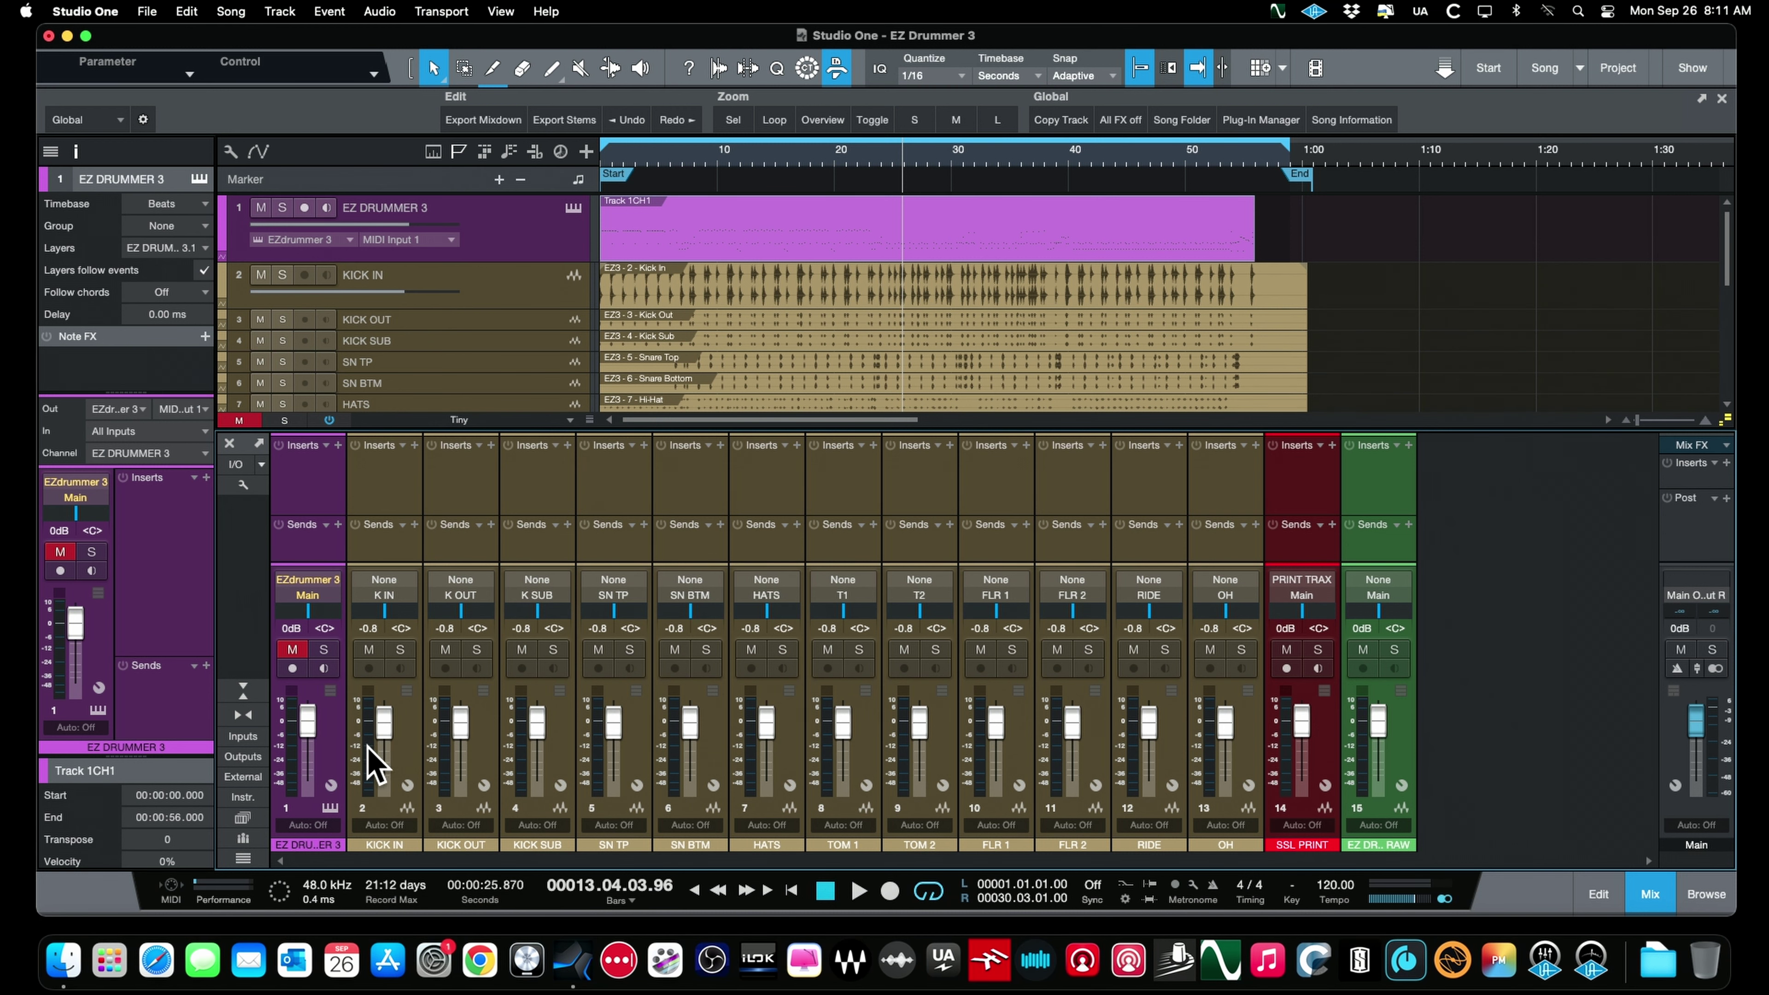
{"action": "left_click", "coordinate": [337, 811]}
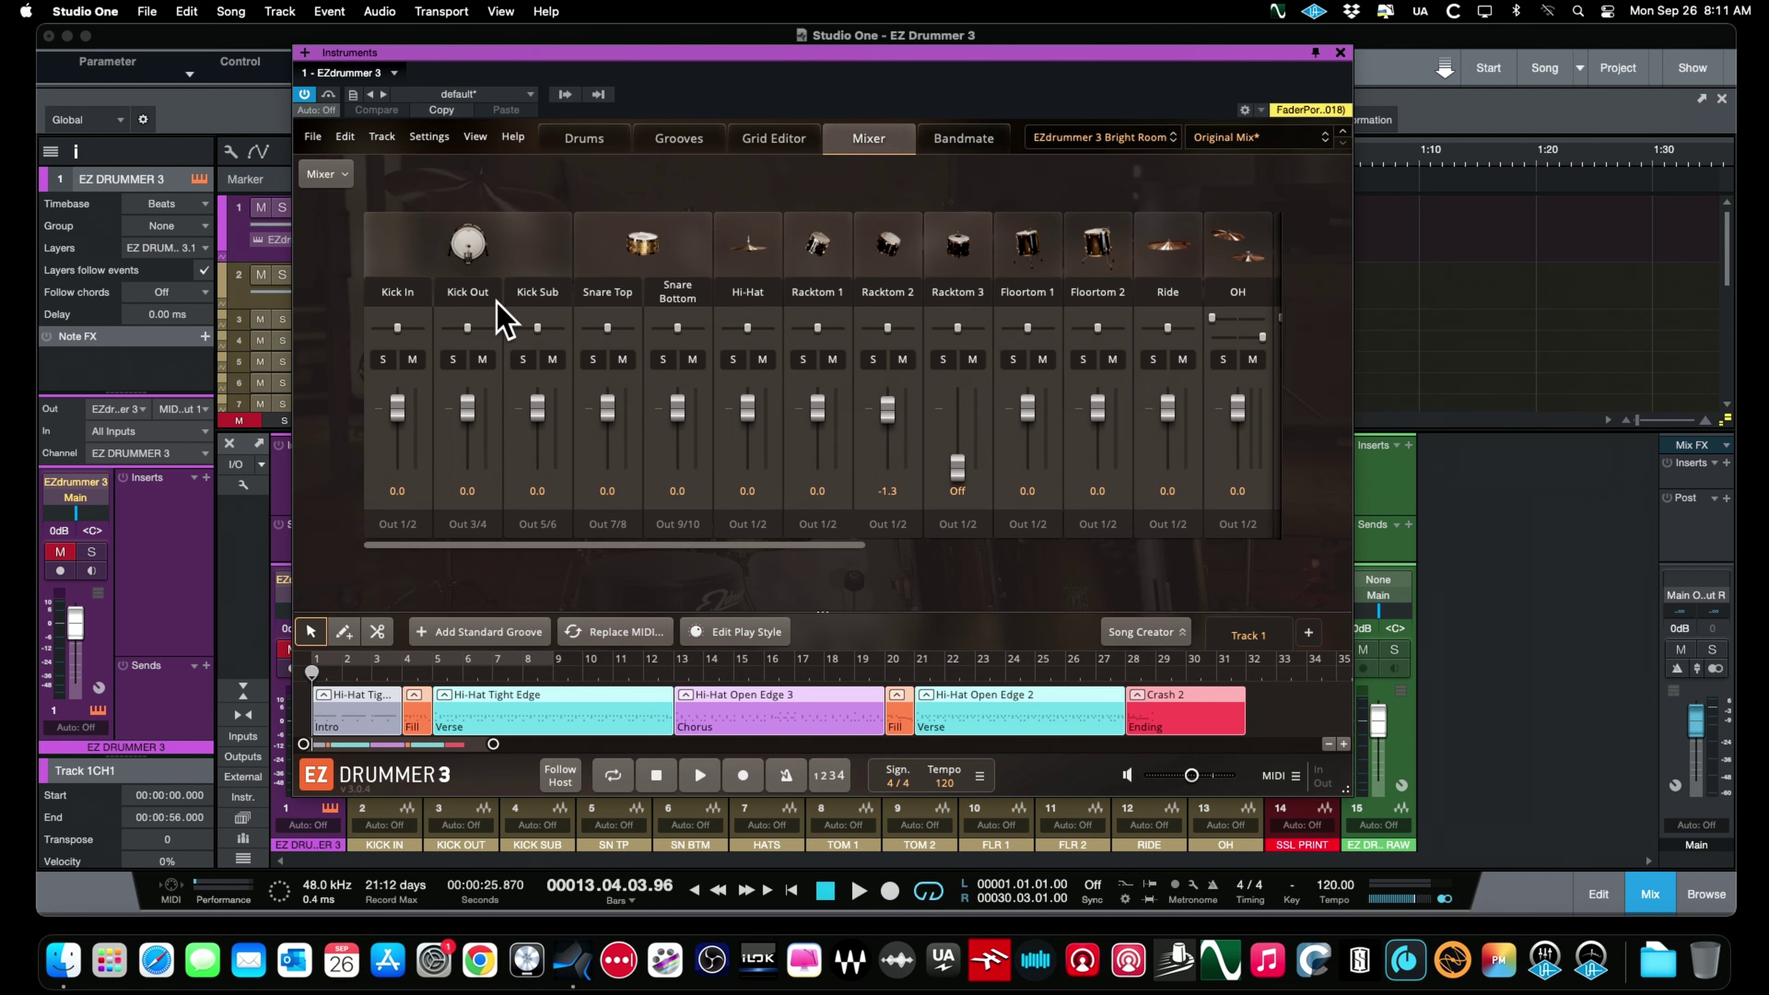
Review EZdrummer's audio export settings for full mix versus stems without exporting, then close the plugin window
{"action": "left_click", "coordinate": [381, 137]}
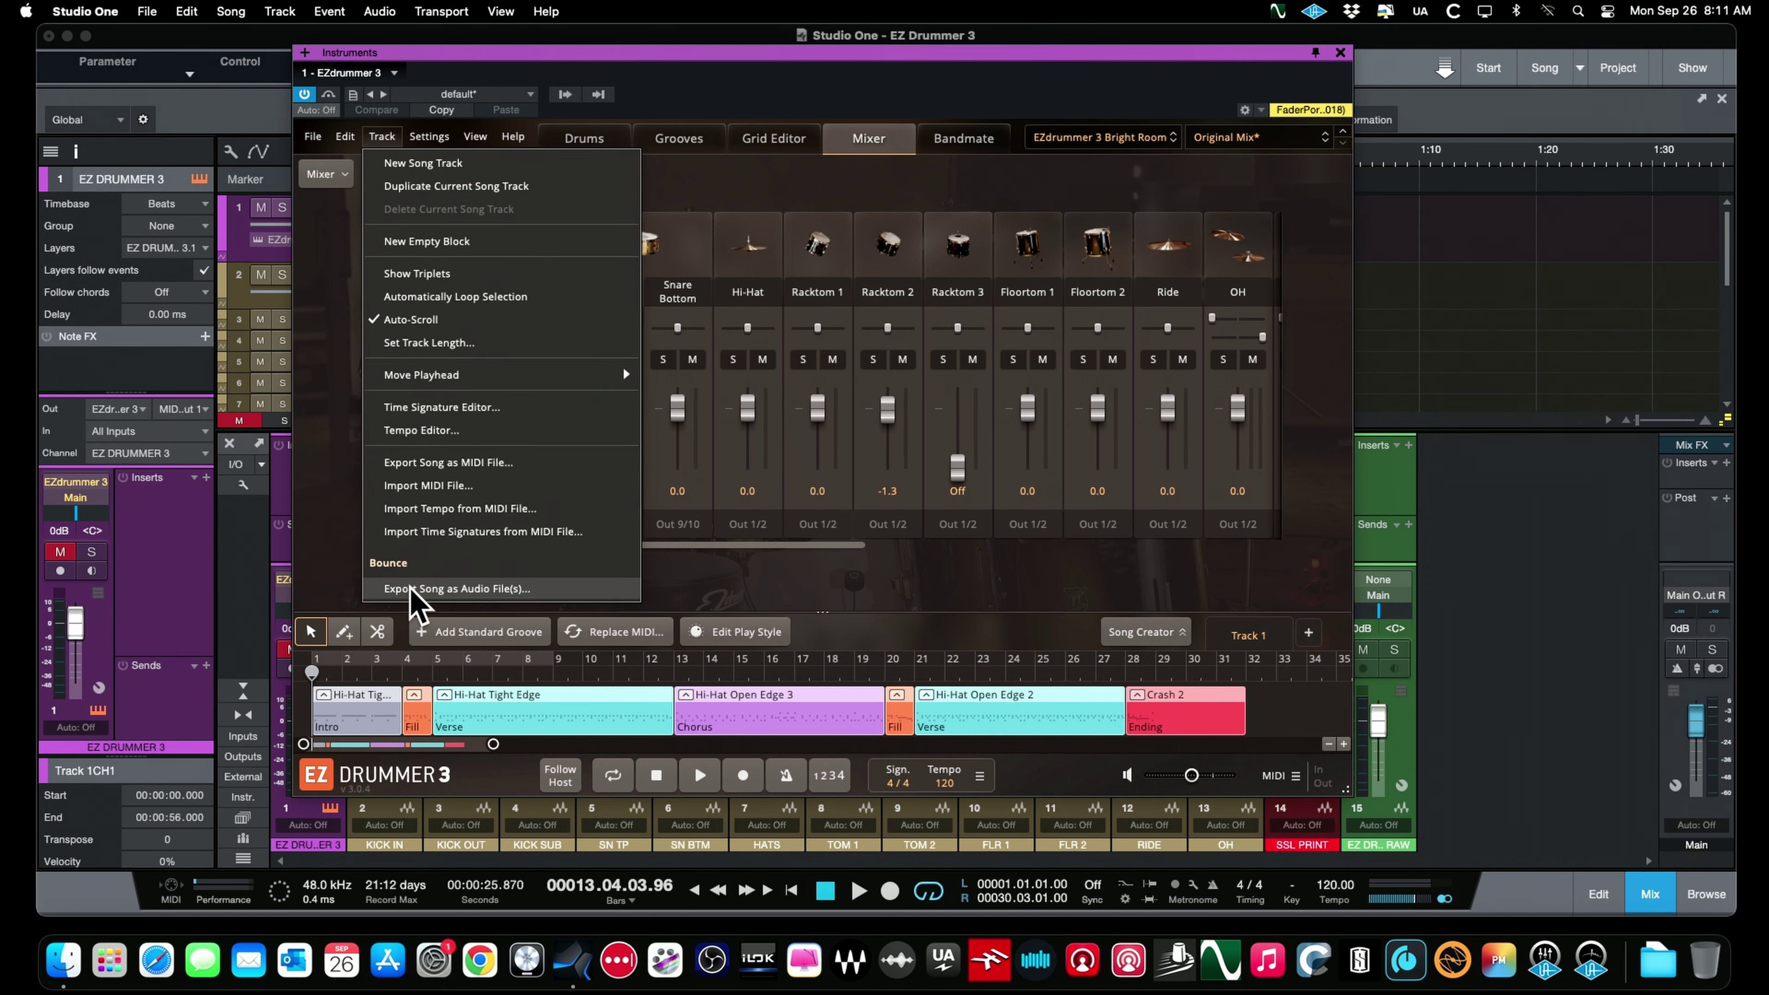
{"action": "left_click", "coordinate": [446, 590]}
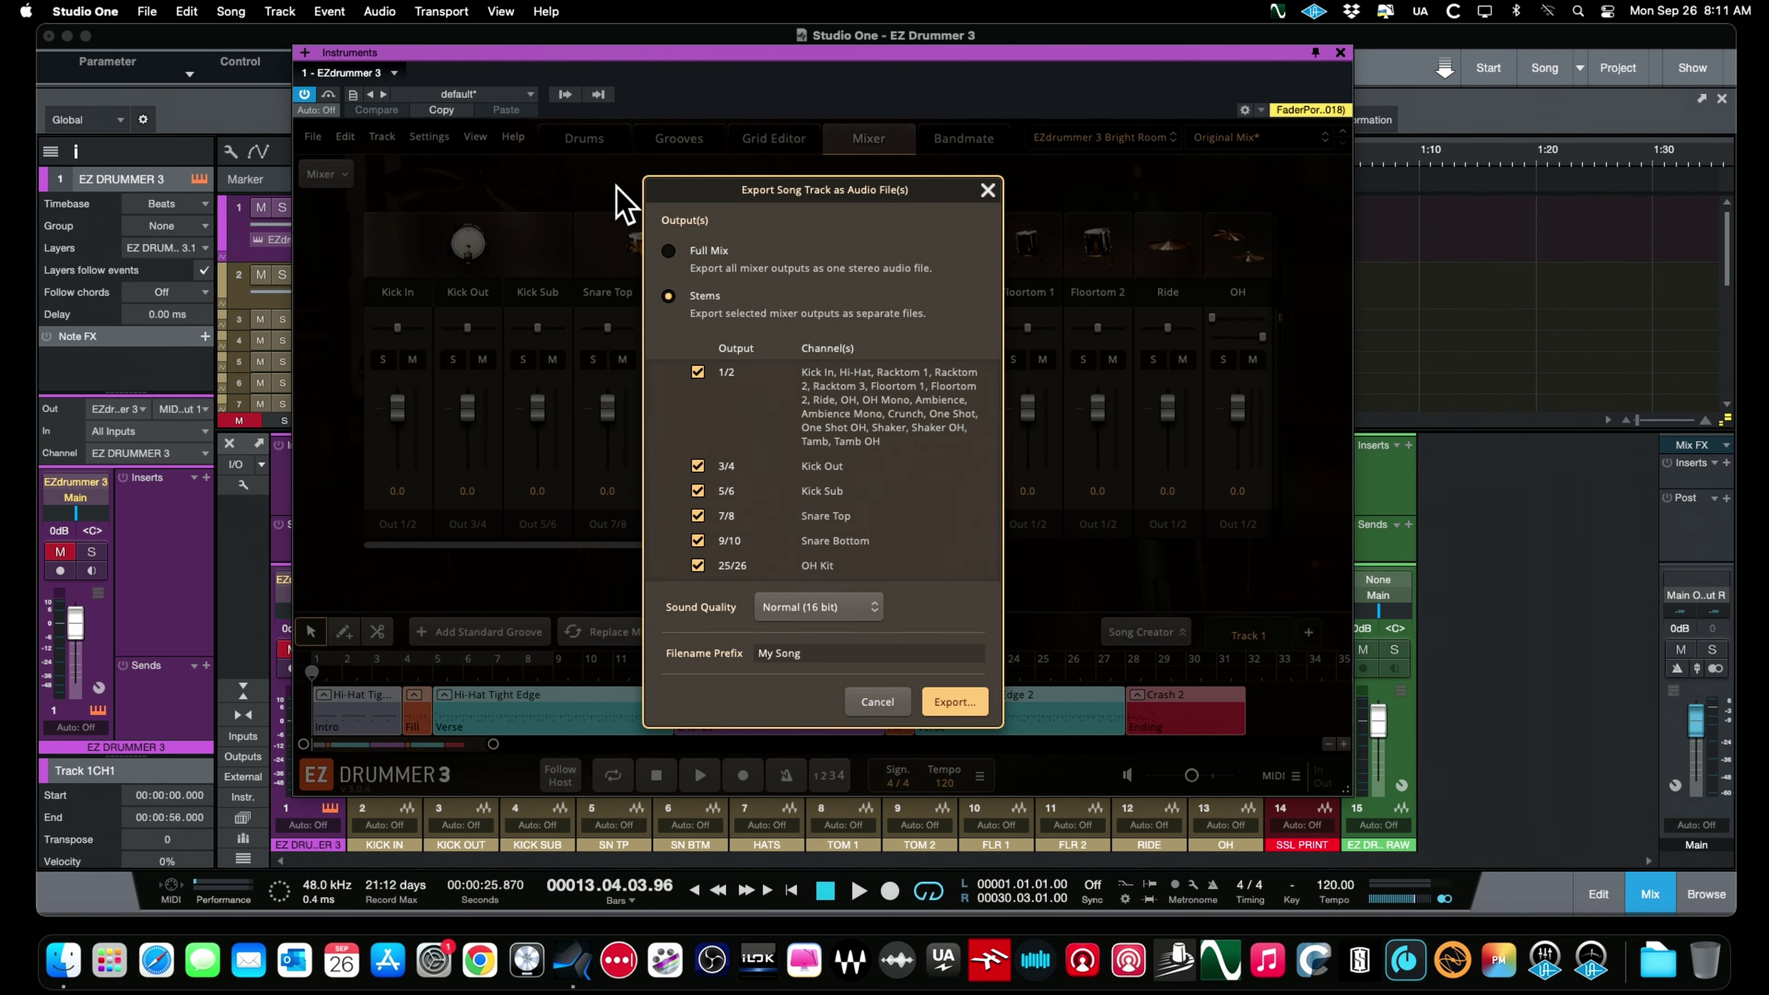
{"action": "left_click", "coordinate": [668, 252]}
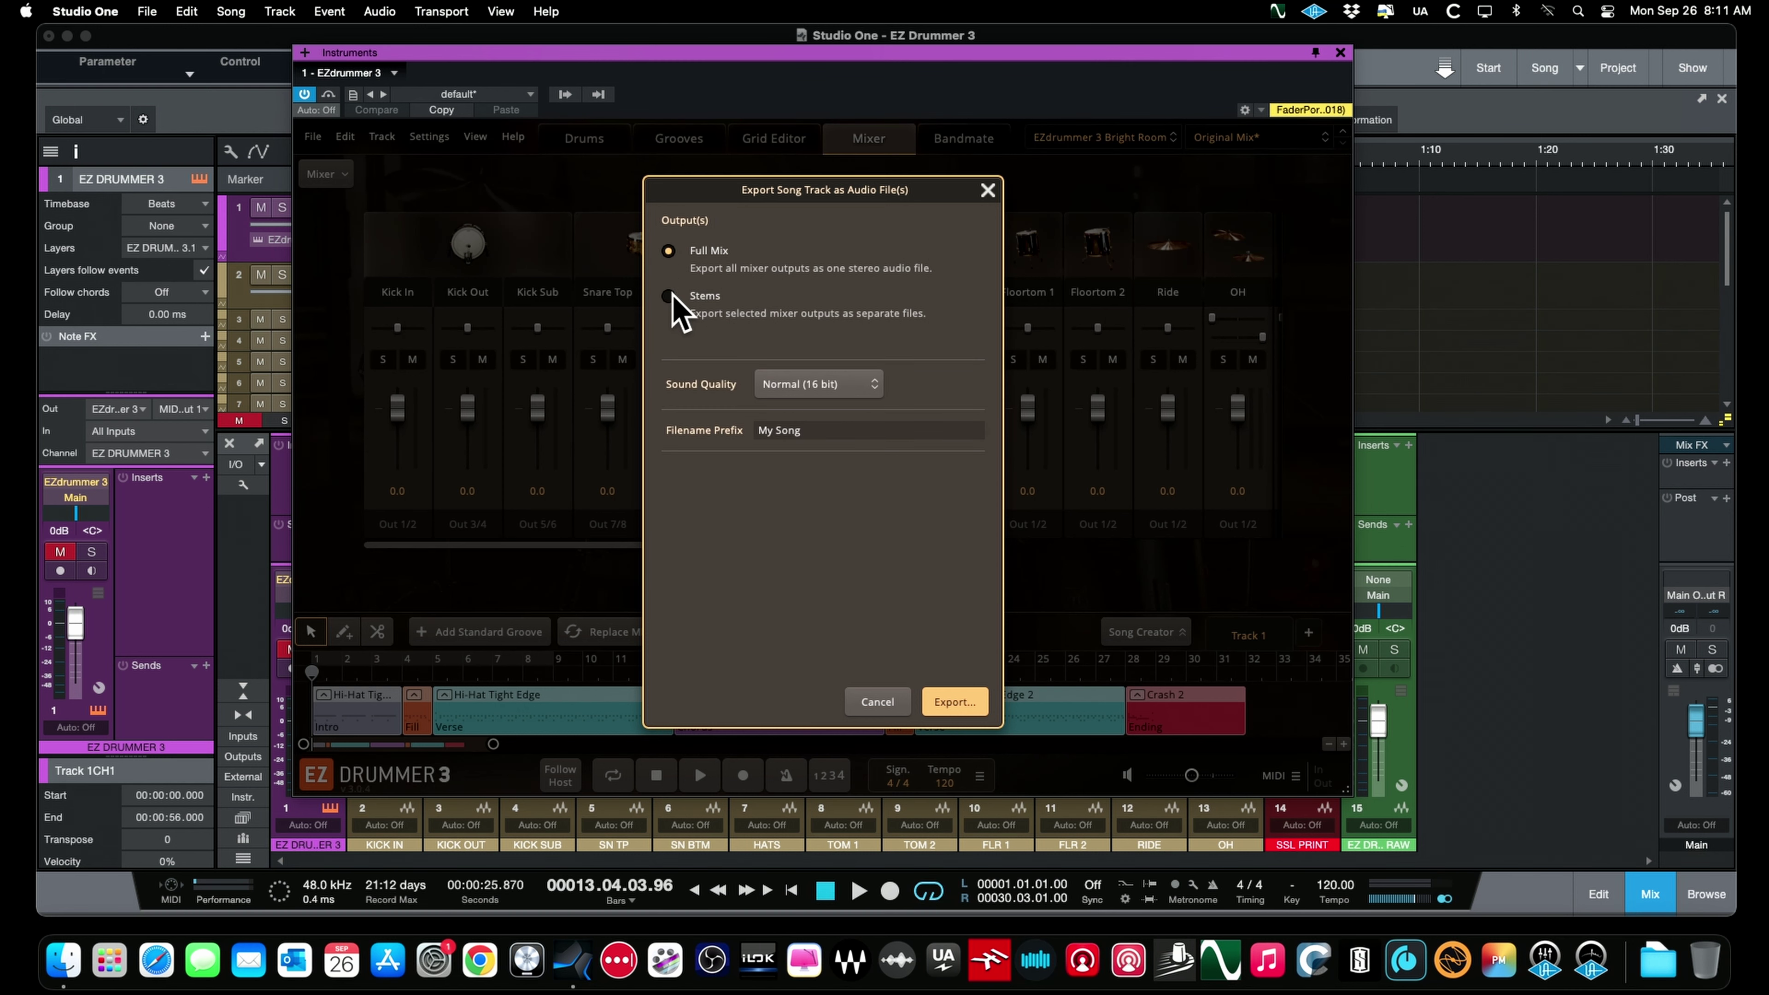
{"action": "left_click", "coordinate": [669, 297]}
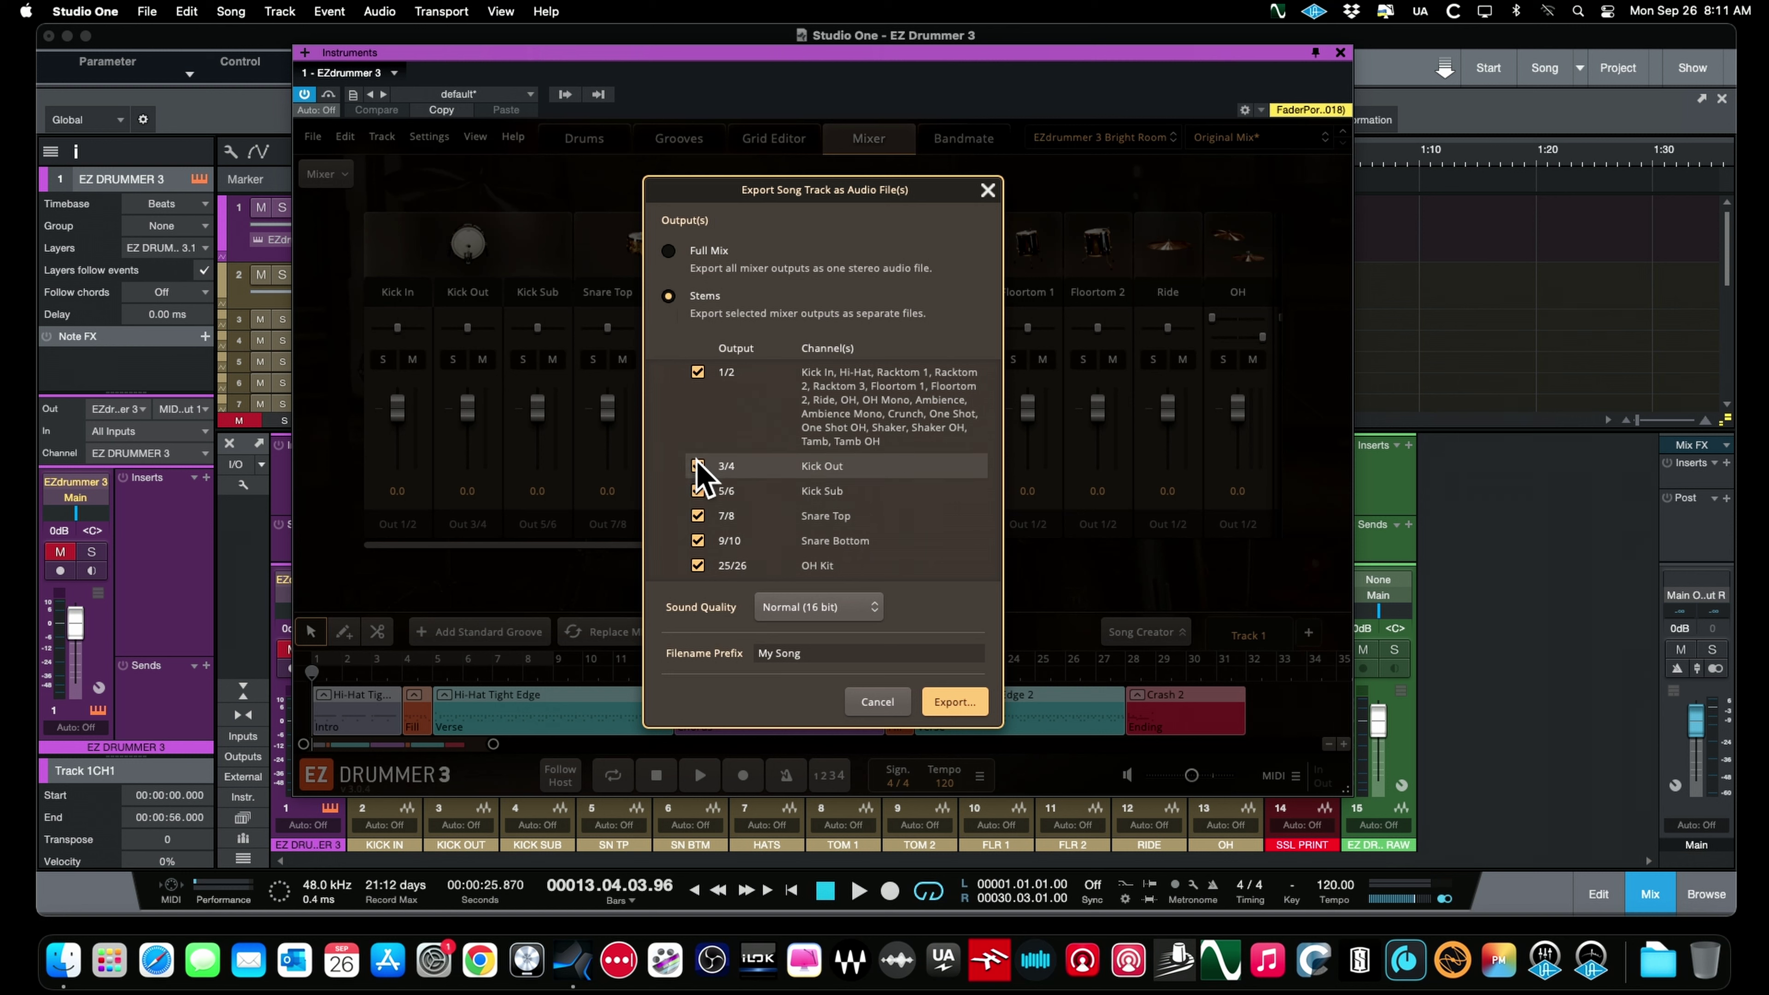
{"action": "left_click", "coordinate": [696, 371]}
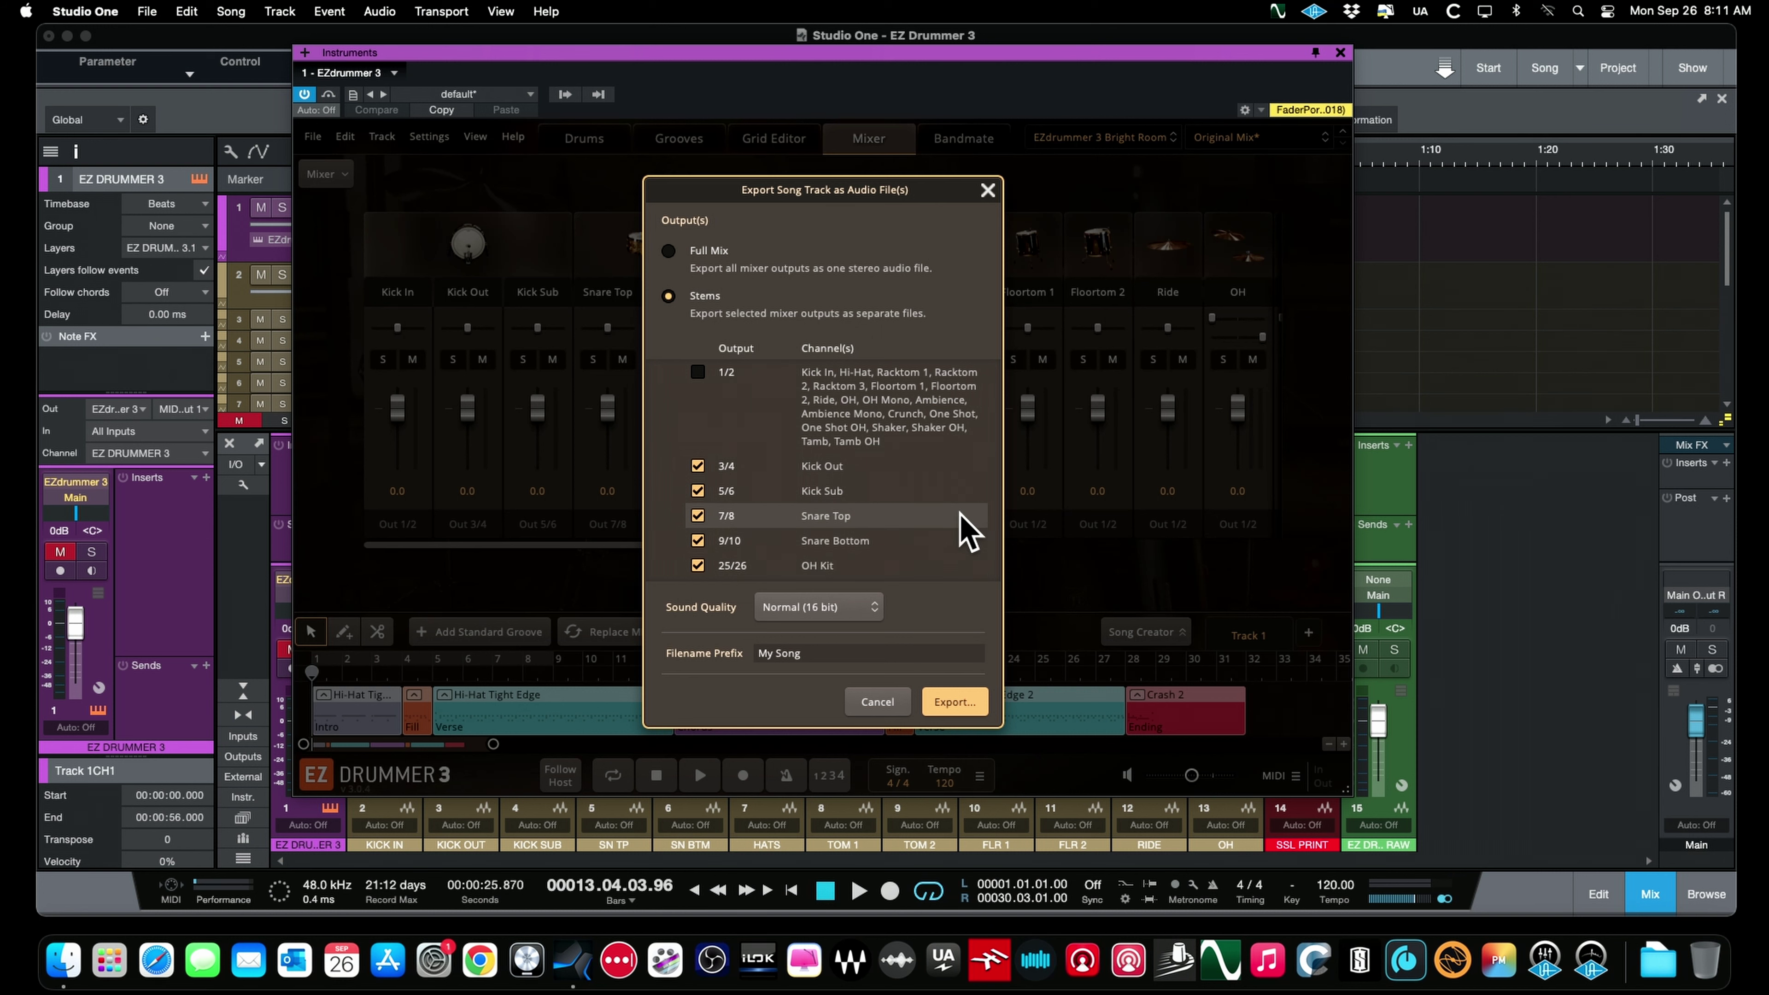
{"action": "left_click", "coordinate": [988, 189]}
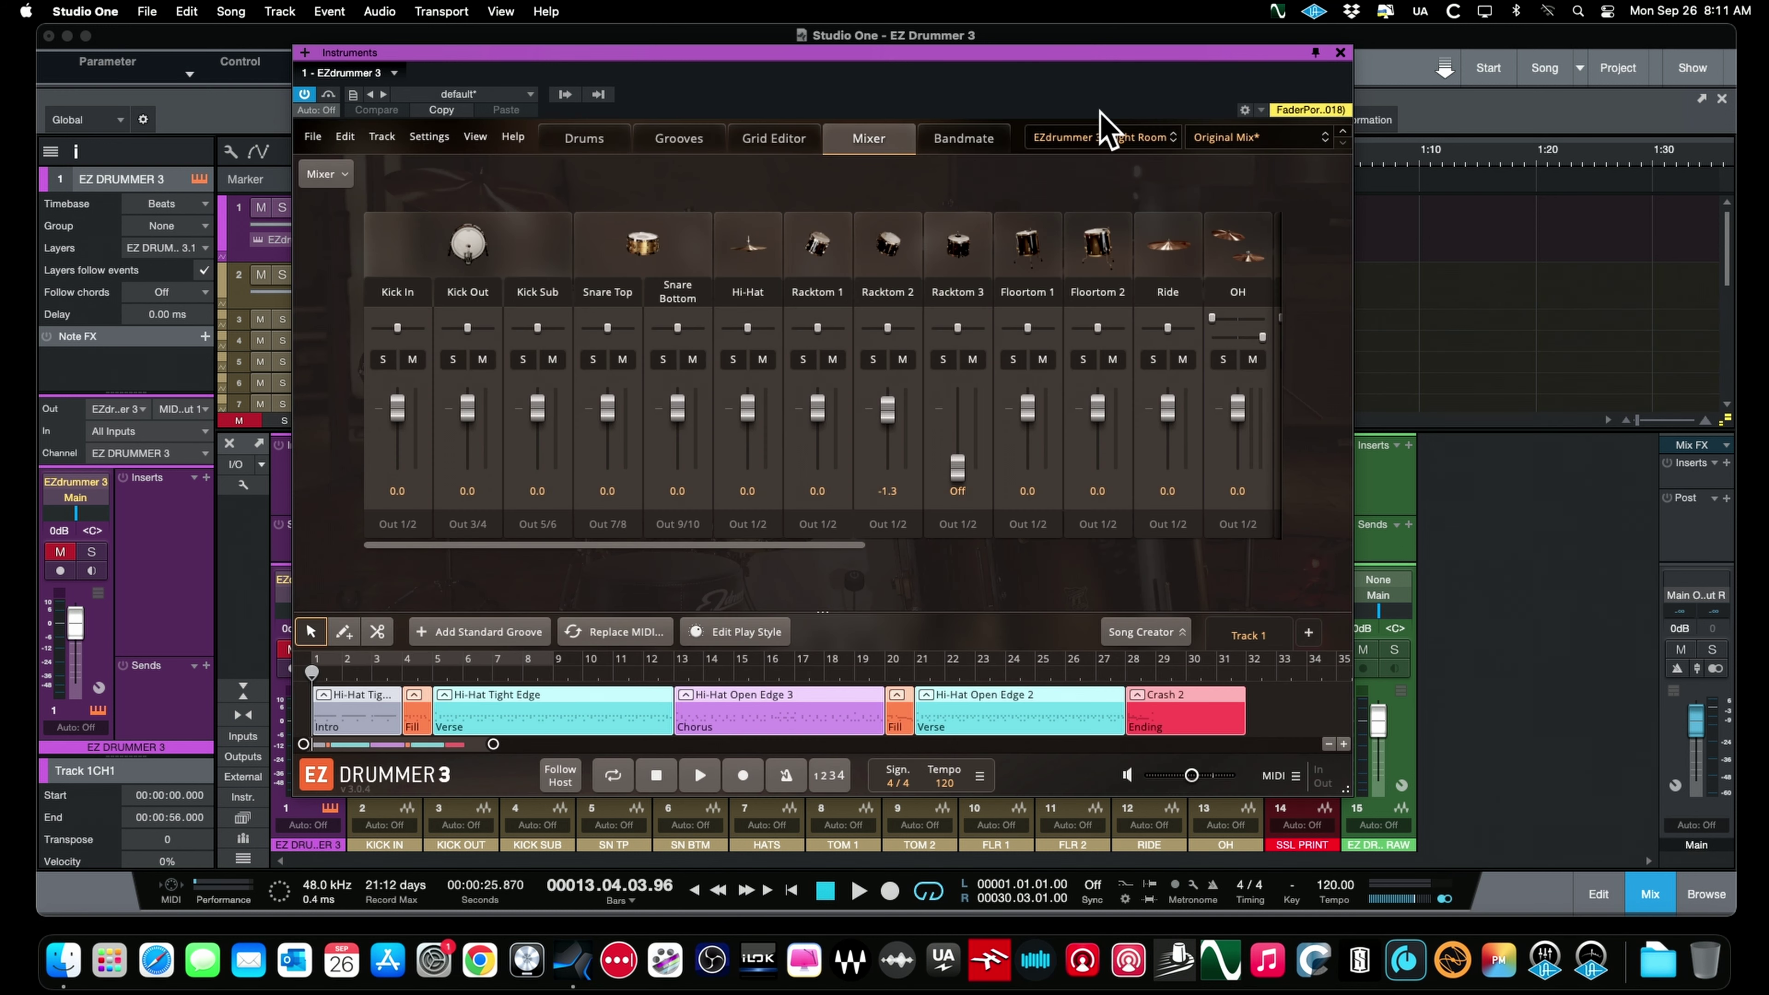
{"action": "left_click", "coordinate": [1339, 53]}
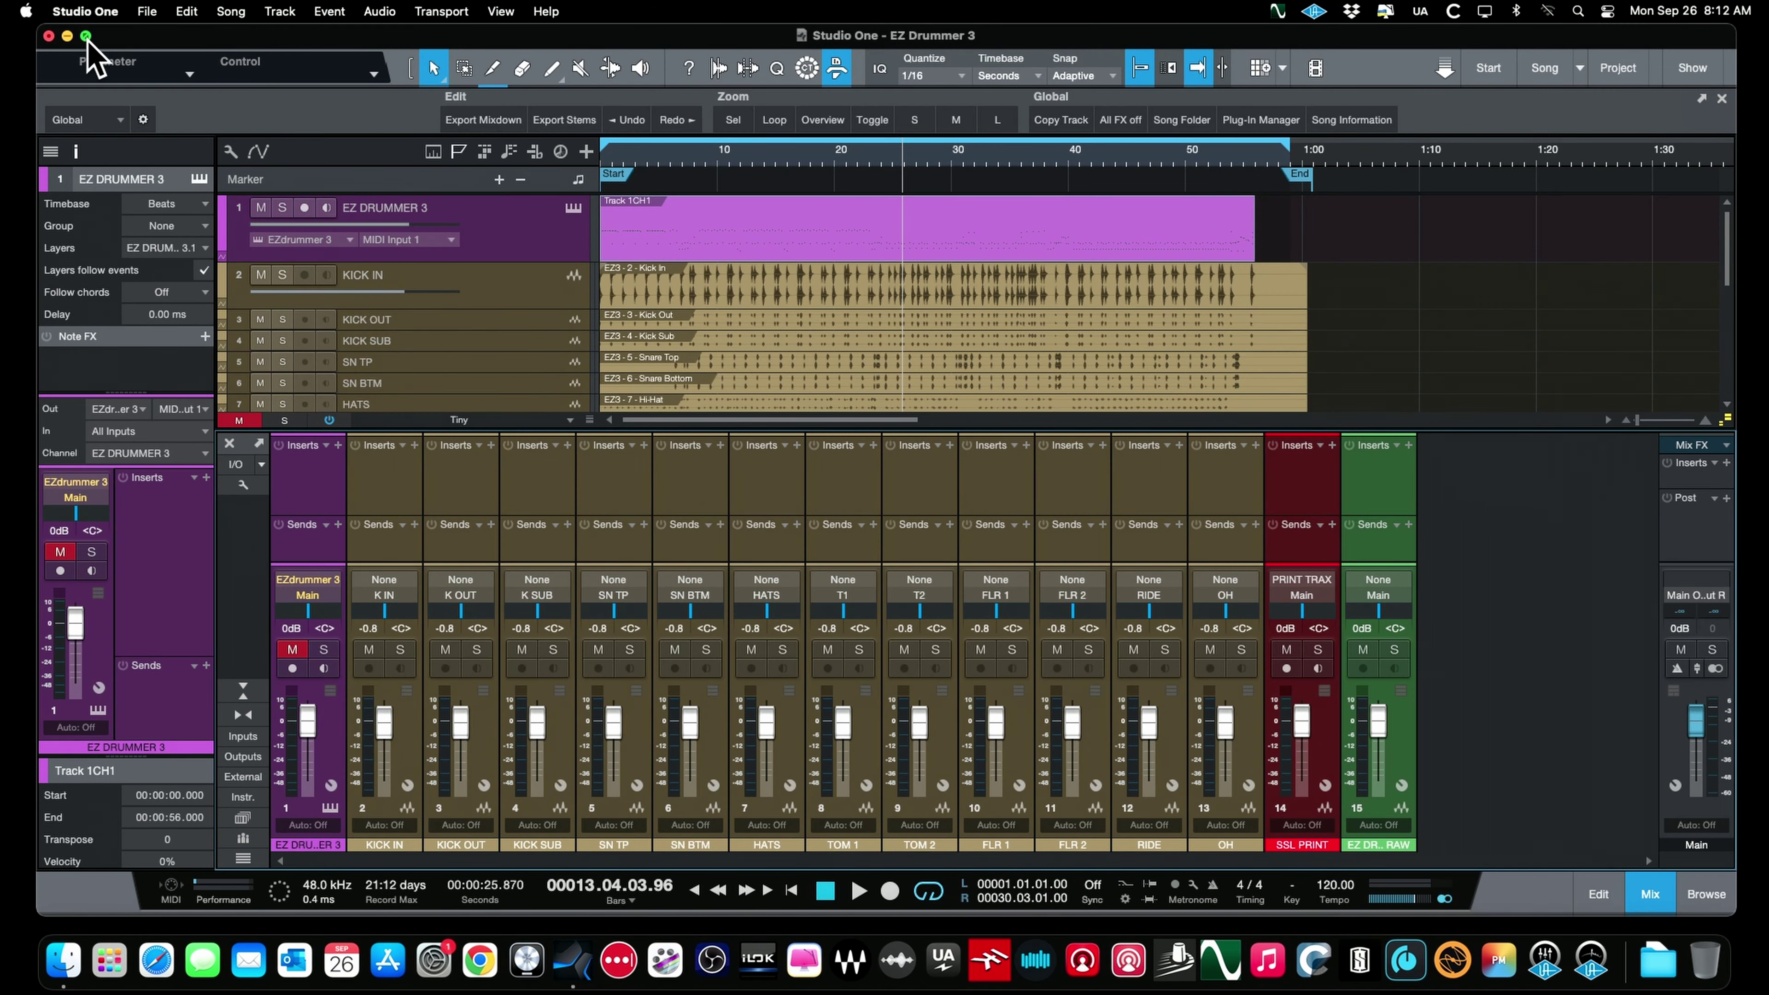
Minimize Studio One and select the EZ3 Drums Stems folder in Finder
{"action": "left_click", "coordinate": [66, 36]}
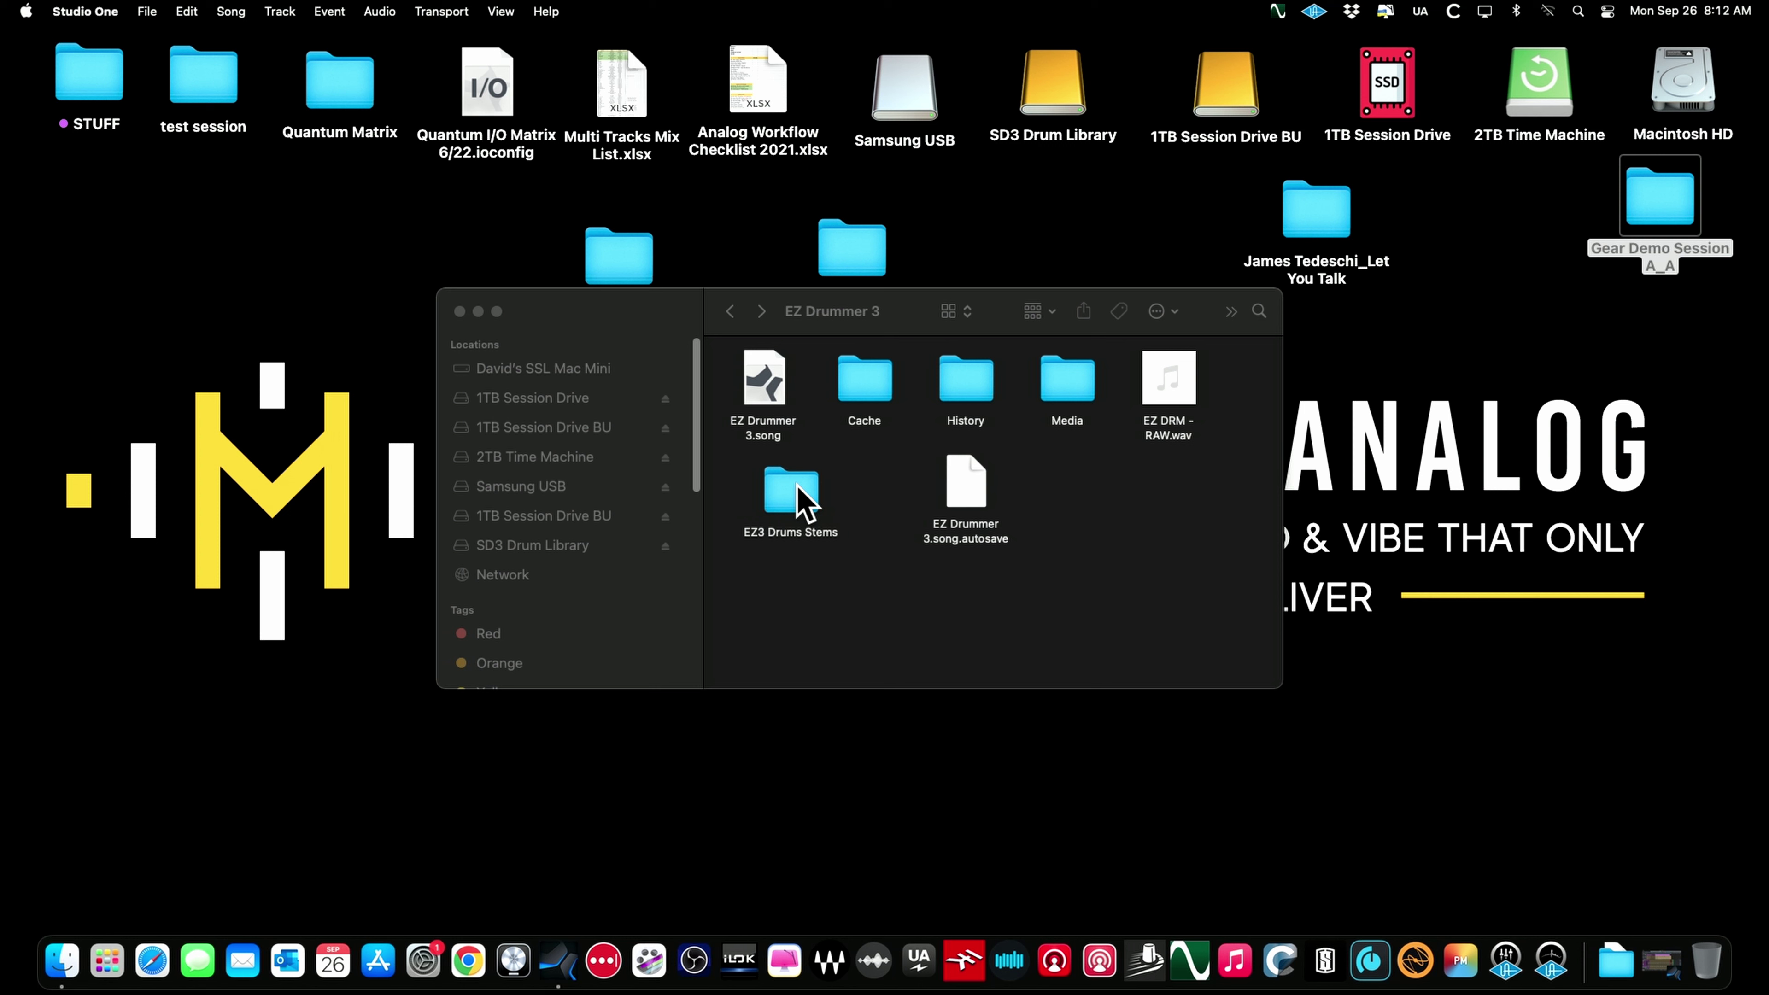
{"action": "left_click", "coordinate": [801, 498]}
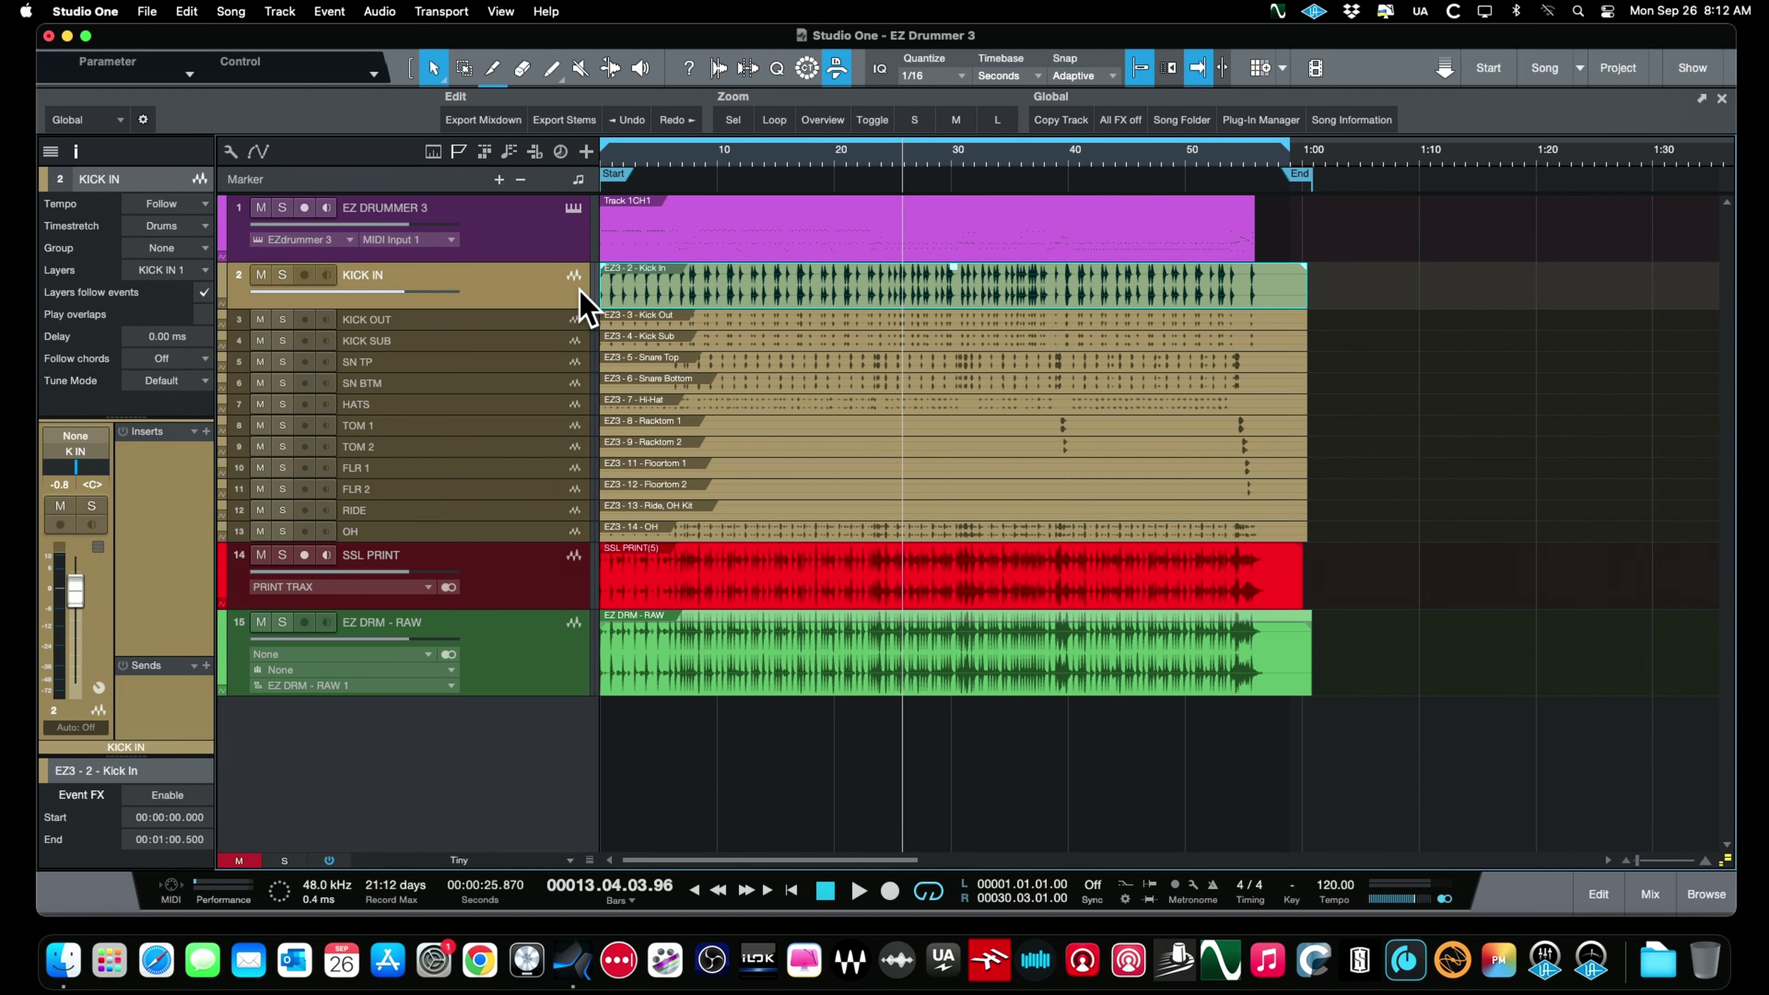
Step through the stem tracks, then select and solo track 15, EZ DRM - RAW
{"action": "key", "text": "Down"}
{"action": "key", "text": "Down"}
{"action": "key", "text": "Down"}
{"action": "key", "text": "Down"}
{"action": "key", "text": "Down"}
{"action": "key", "text": "Down"}
{"action": "key", "text": "Down"}
{"action": "key", "text": "Down"}
{"action": "key", "text": "Down"}
{"action": "key", "text": "Down"}
{"action": "key", "text": "Down"}
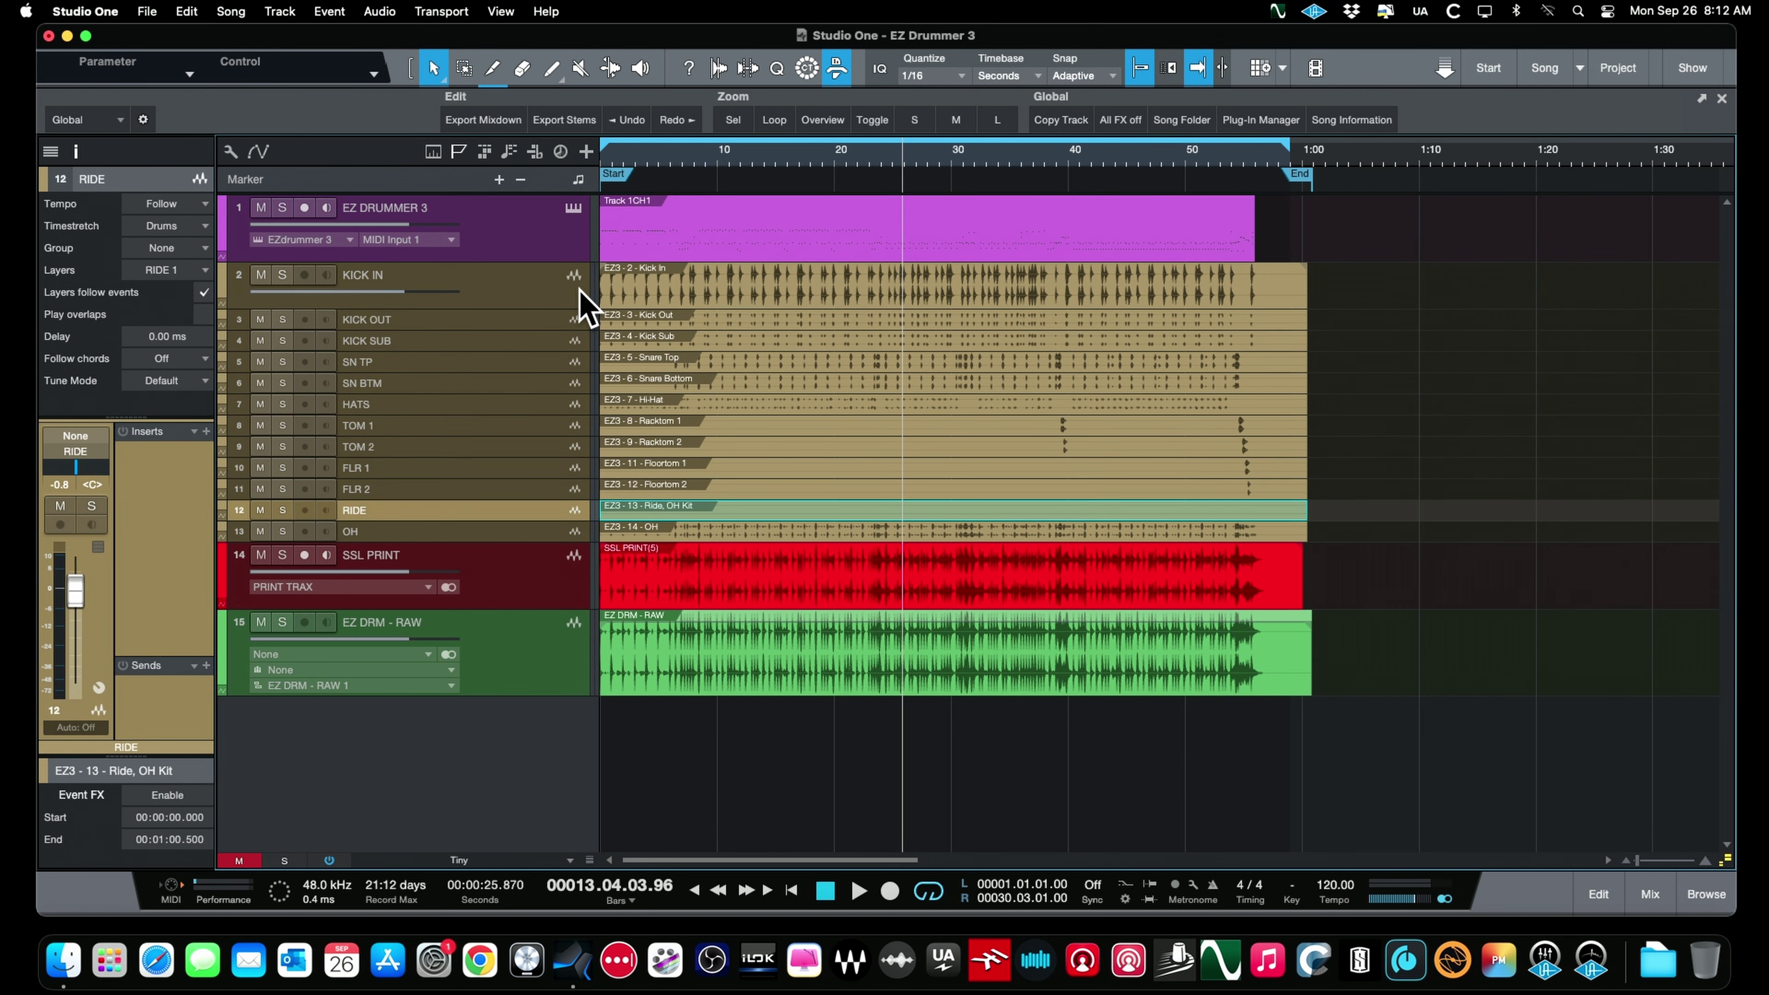
{"action": "key", "text": "Up"}
{"action": "key", "text": "Up"}
{"action": "key", "text": "Up"}
{"action": "key", "text": "Up"}
{"action": "key", "text": "Up"}
{"action": "key", "text": "Up"}
{"action": "key", "text": "Up"}
{"action": "key", "text": "Up"}
{"action": "key", "text": "Up"}
{"action": "key", "text": "Up"}
{"action": "key", "text": "Up"}
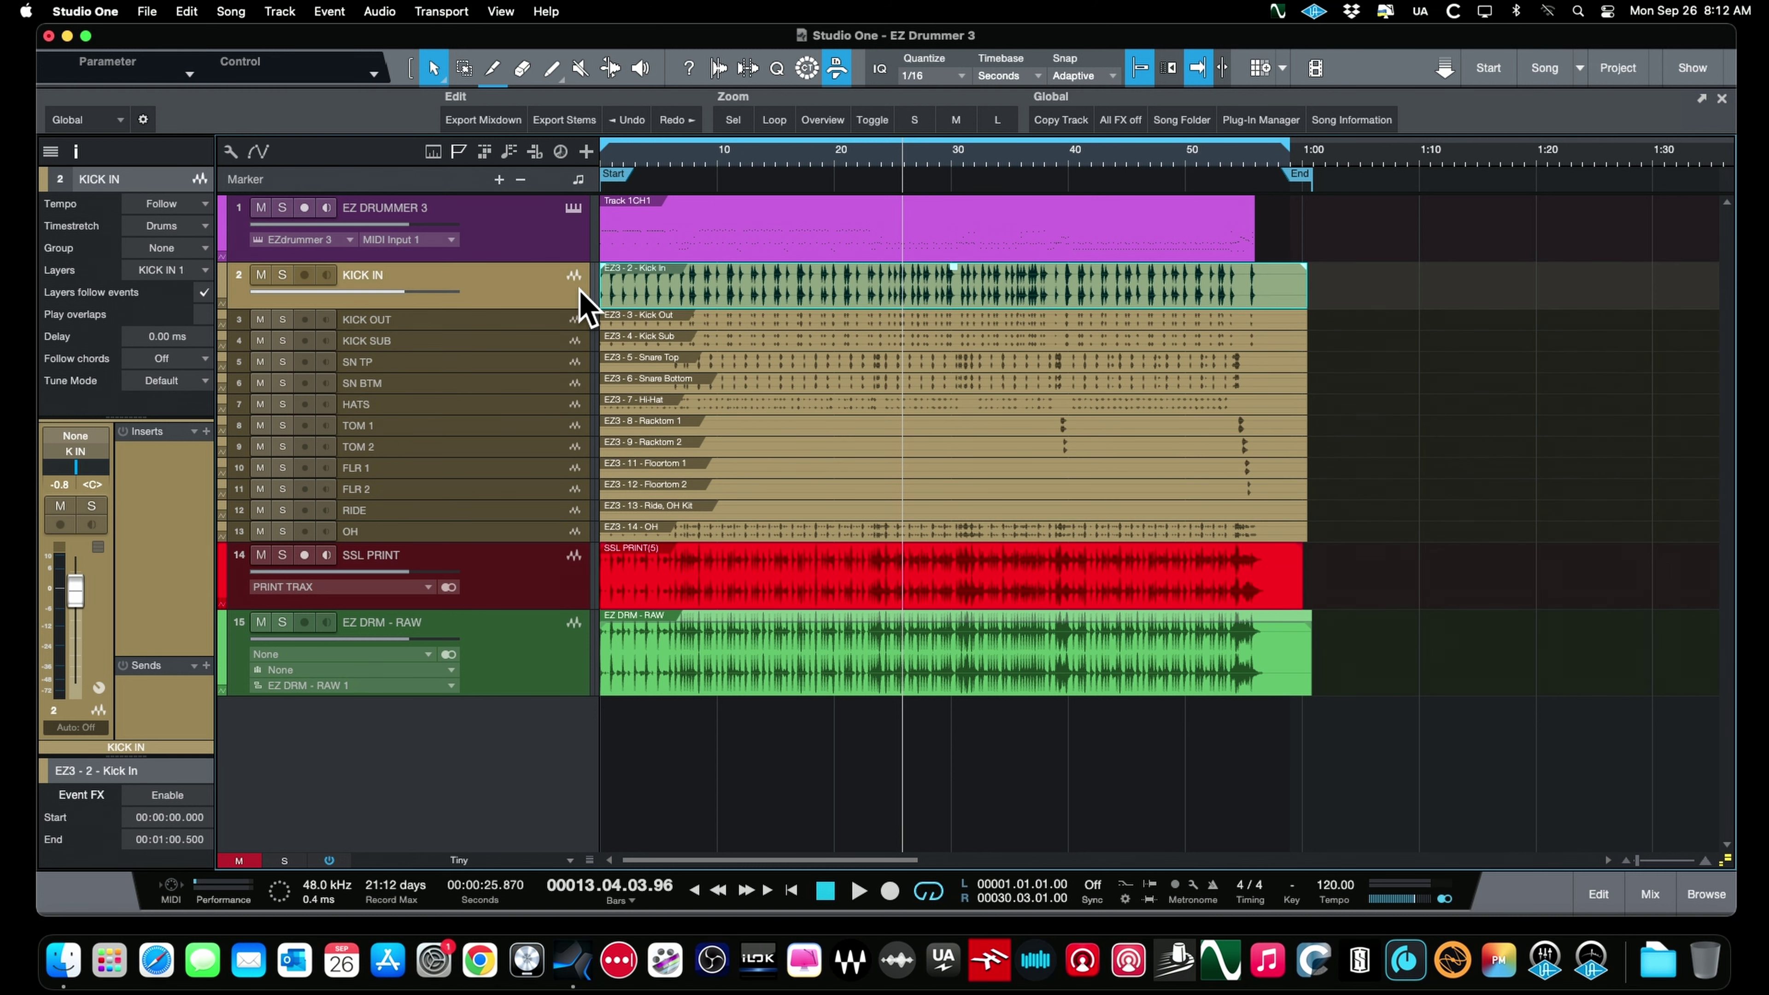
{"action": "left_click", "coordinate": [559, 250]}
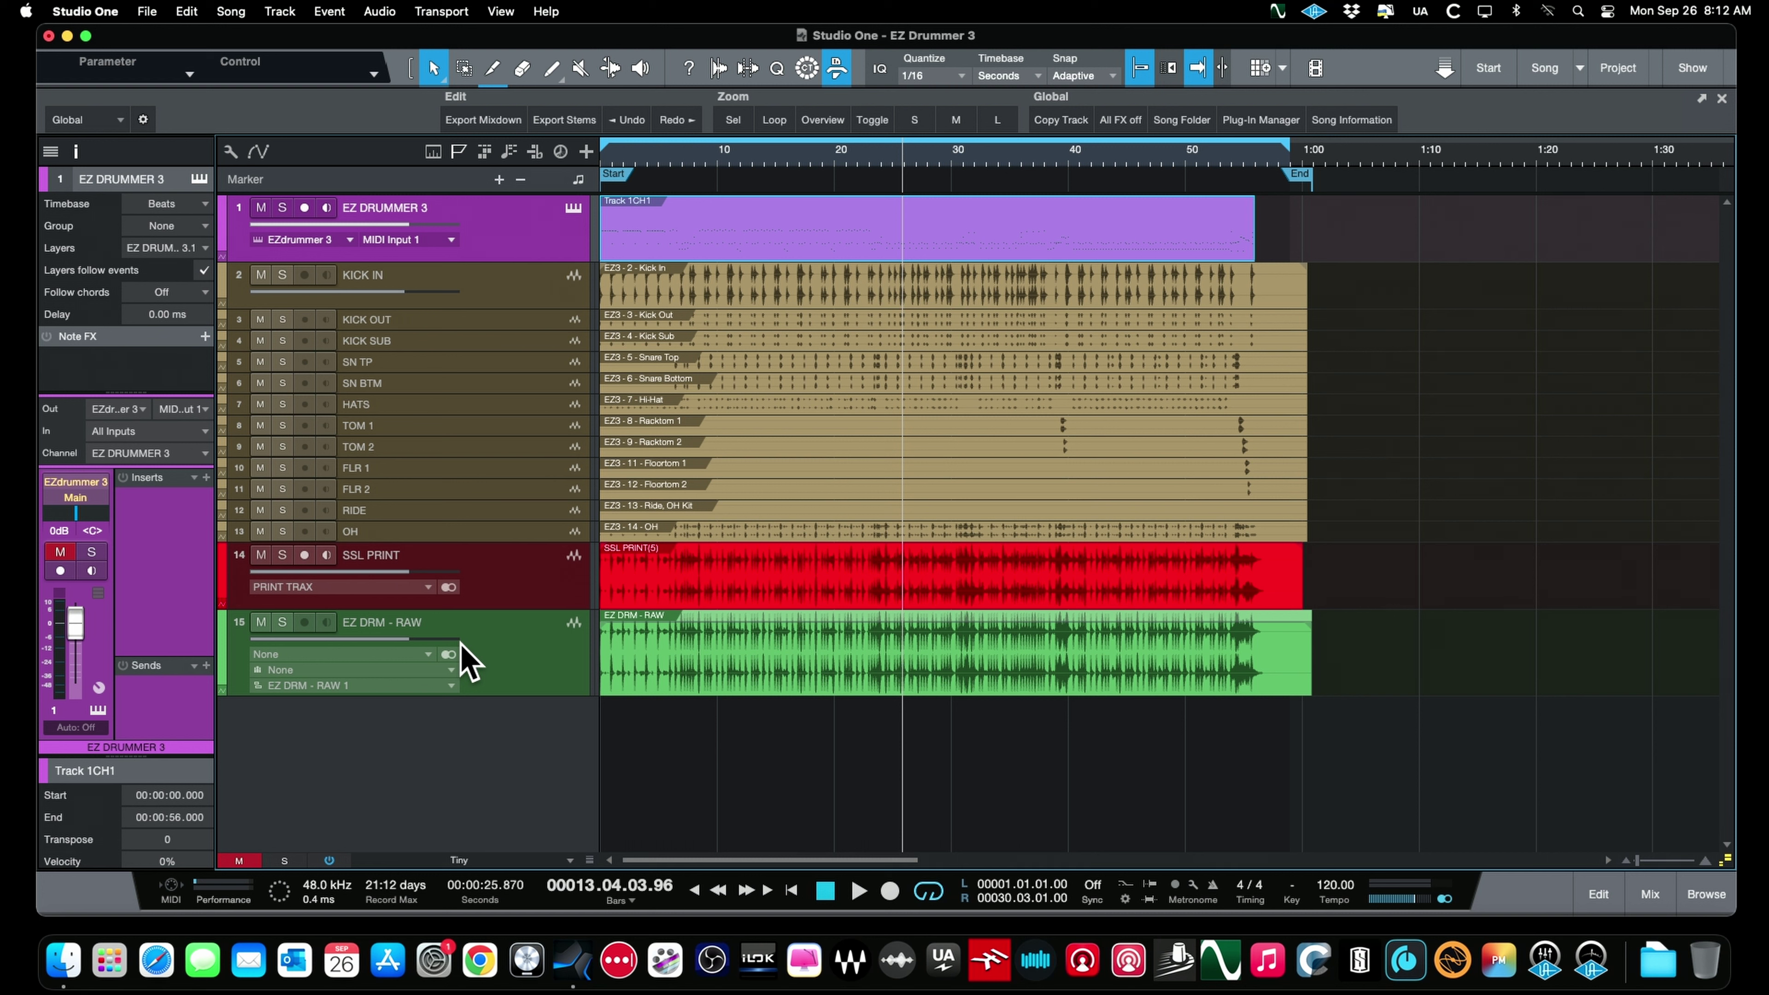
{"action": "left_click", "coordinate": [506, 670]}
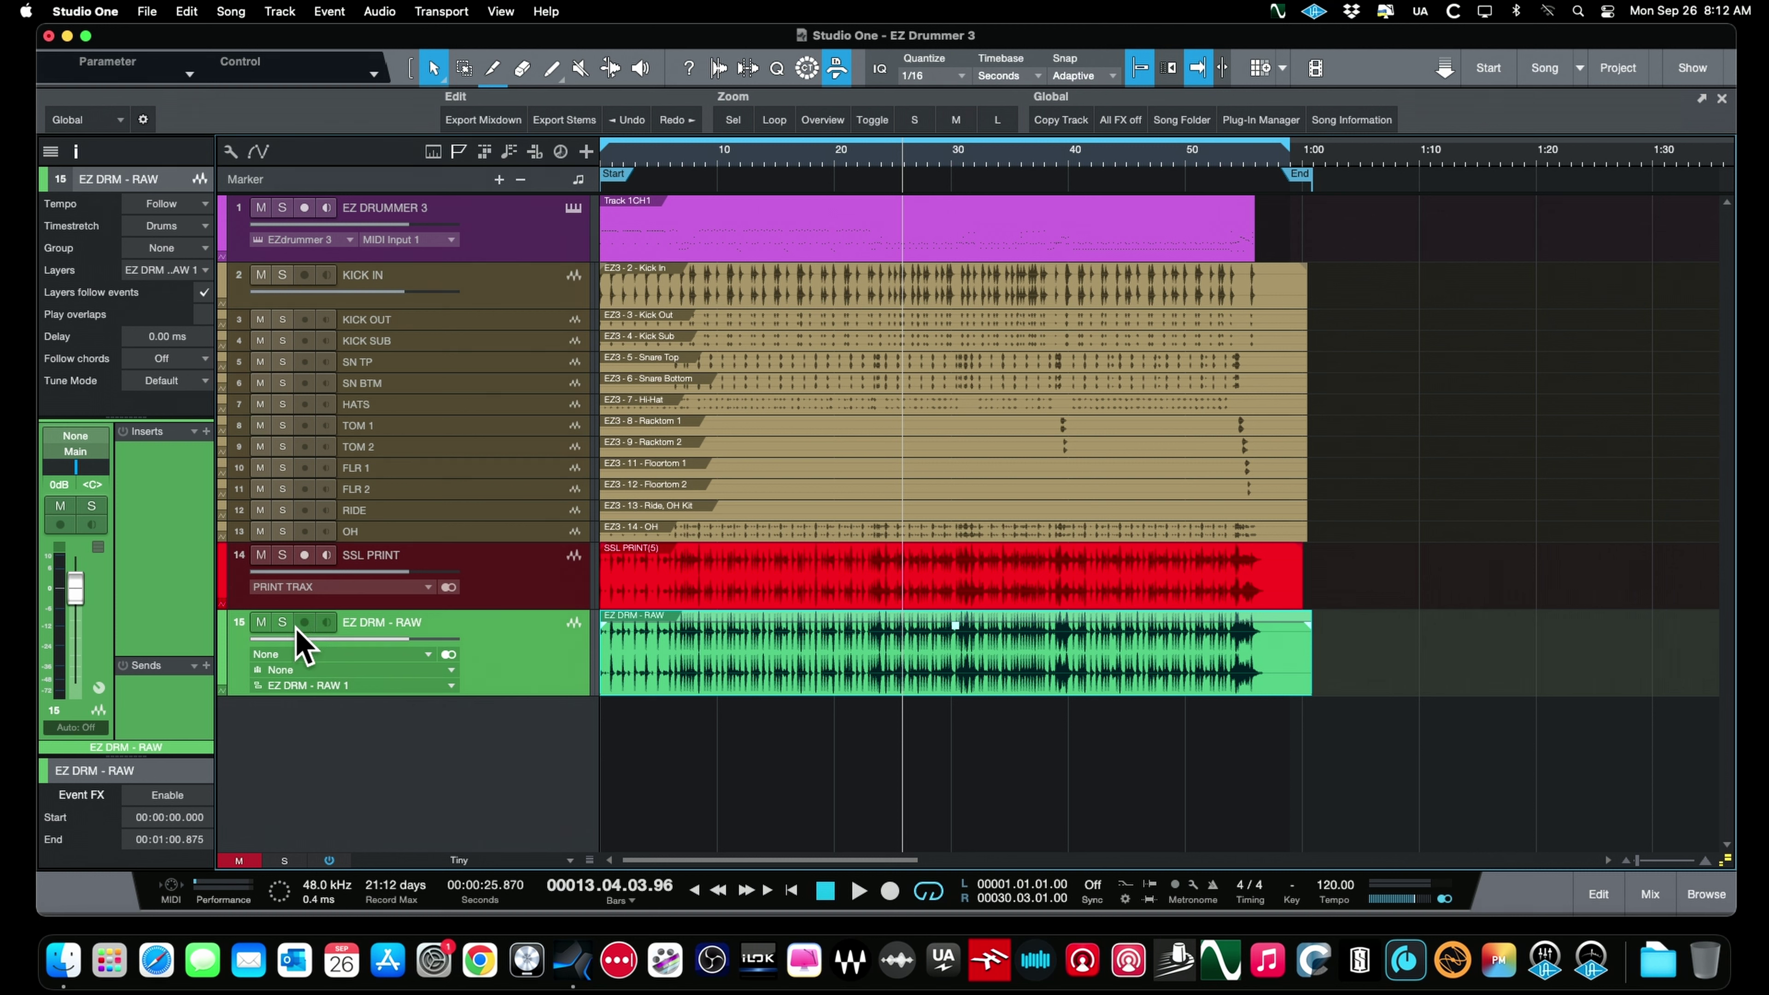
{"action": "left_click", "coordinate": [282, 622]}
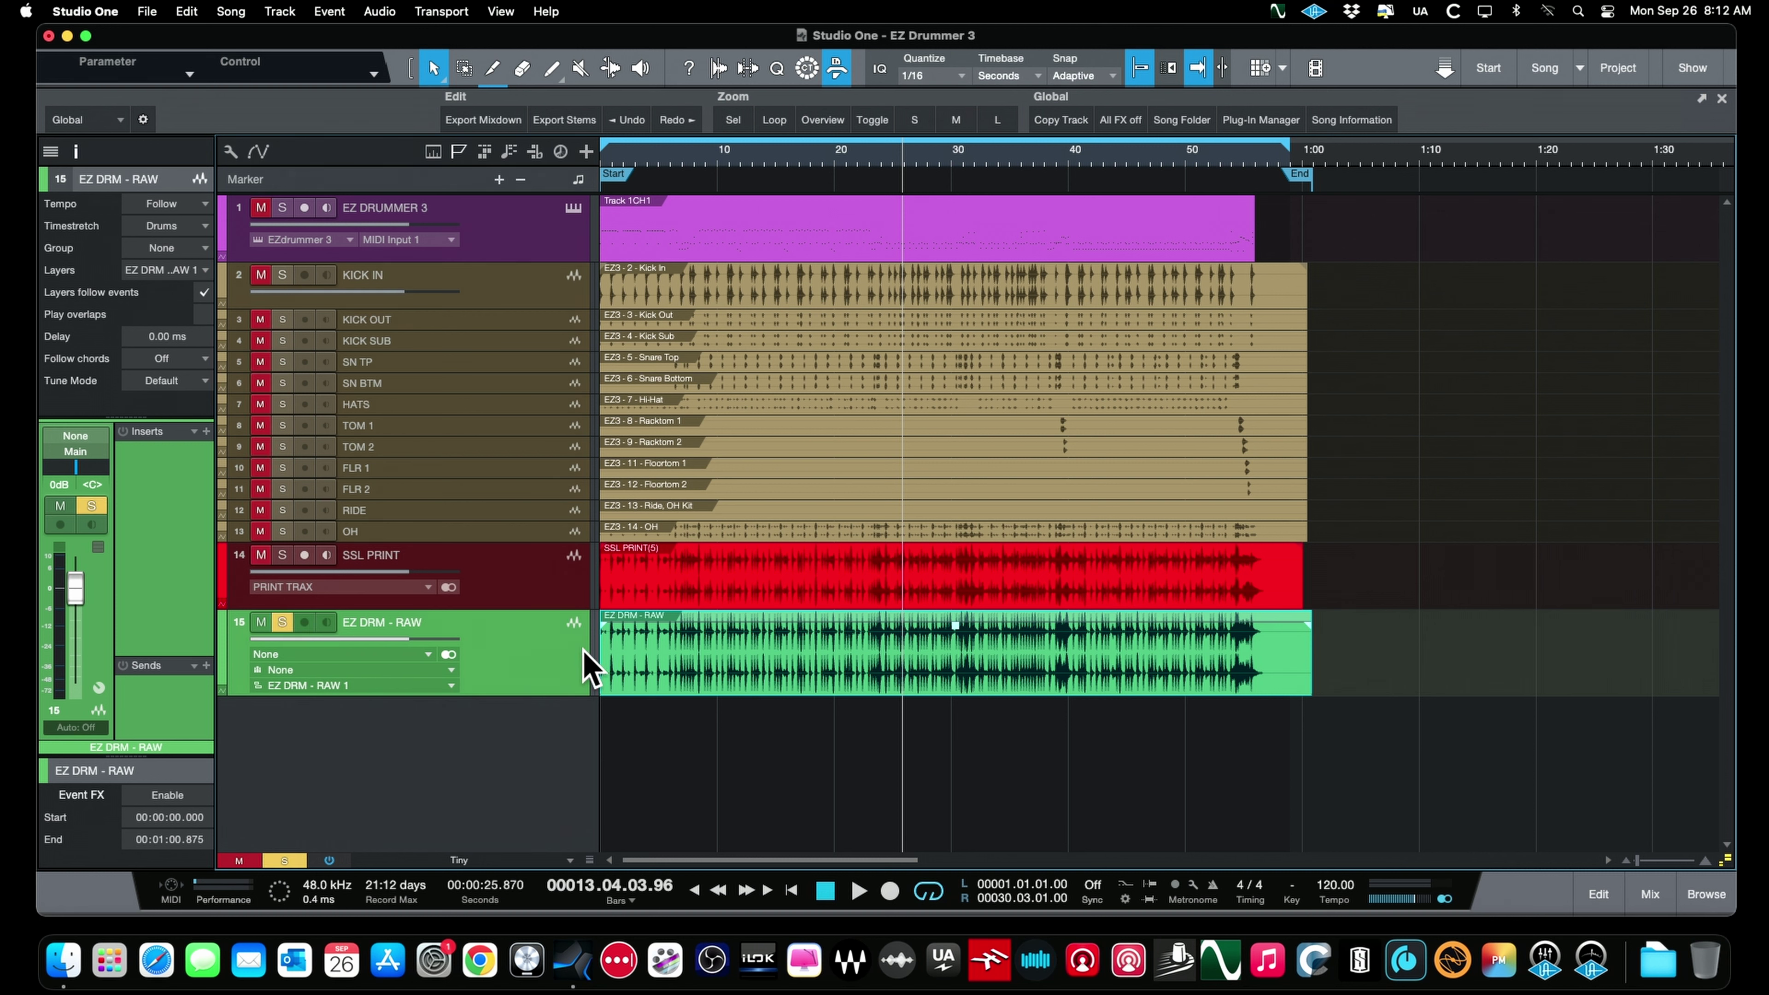
Play the soloed raw drum mix from the song start, then jump back to the start
{"action": "key", "text": "comma"}
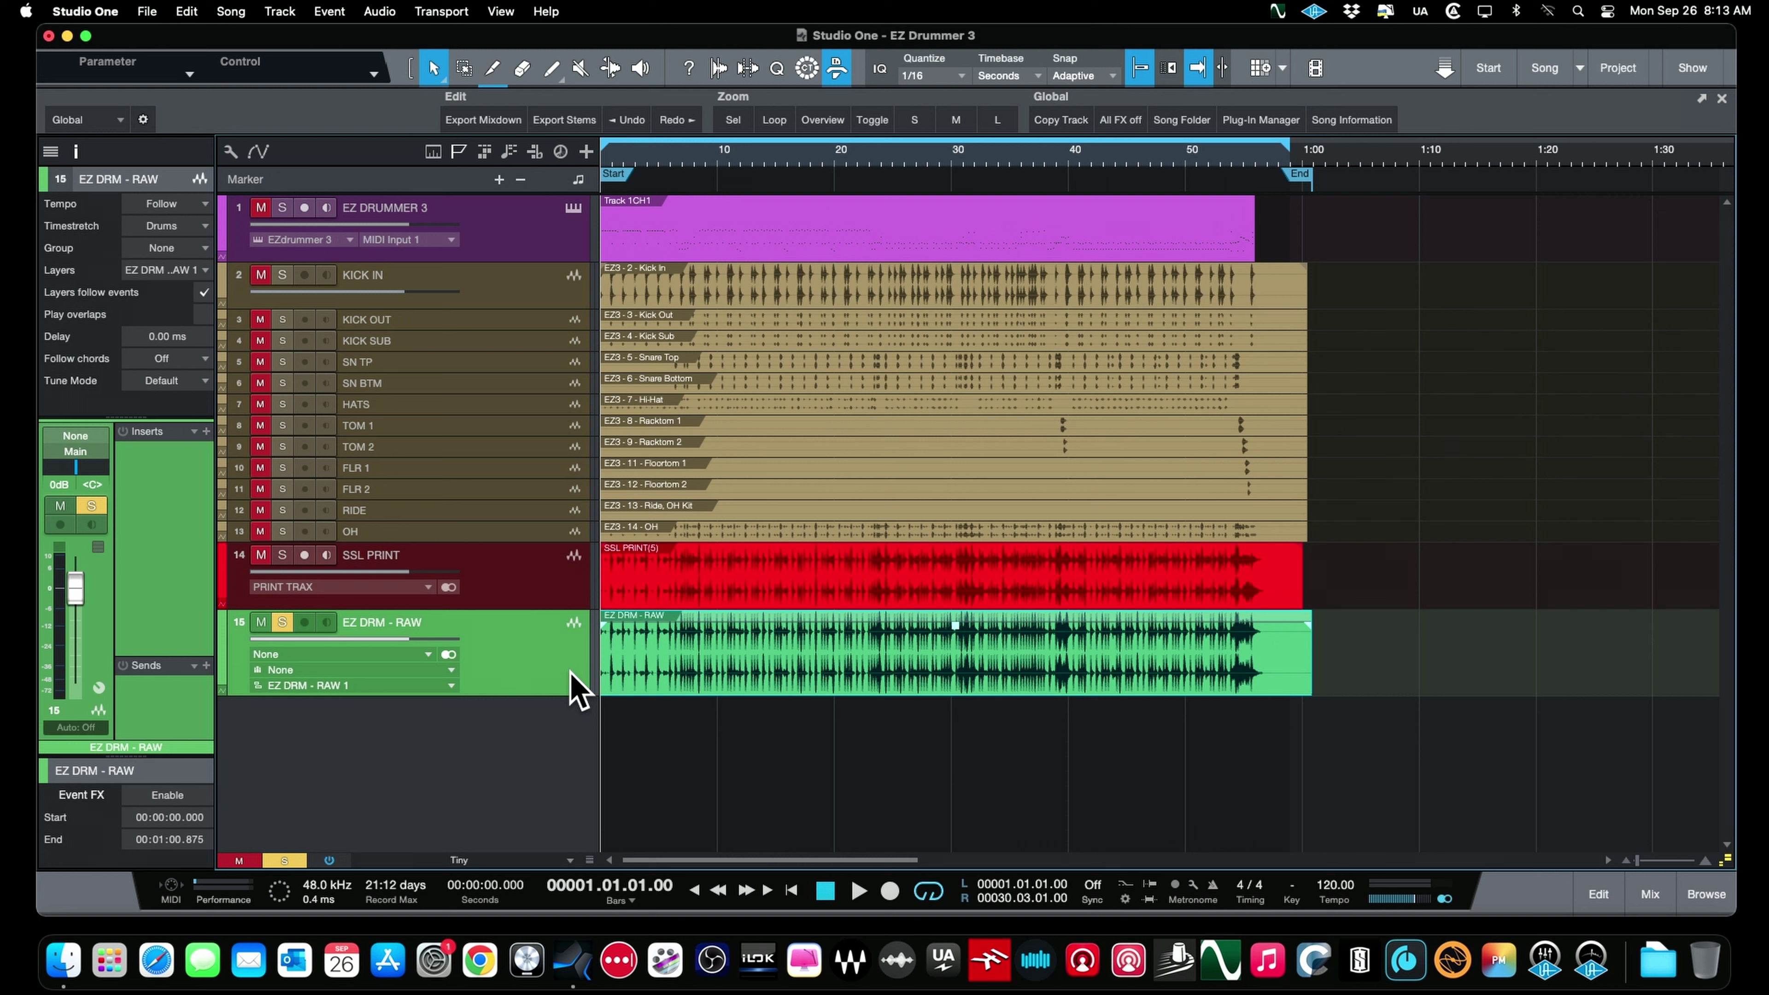
{"action": "key", "text": "space"}
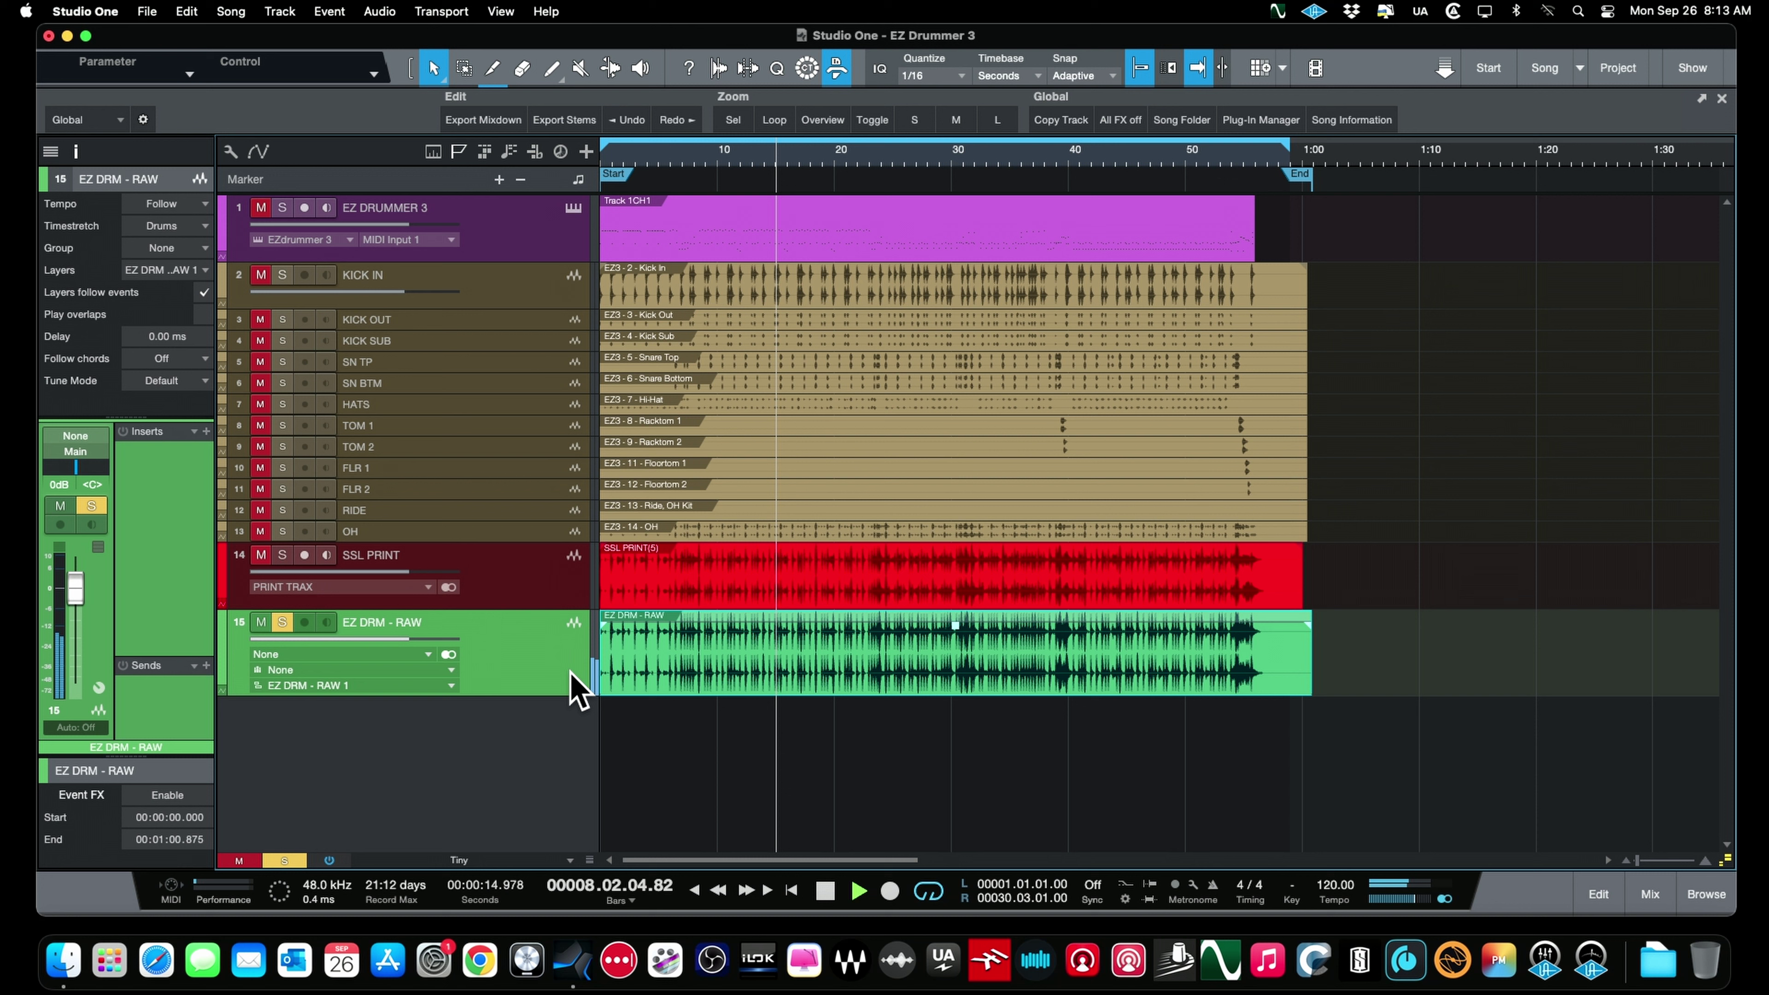
{"action": "key", "text": "comma"}
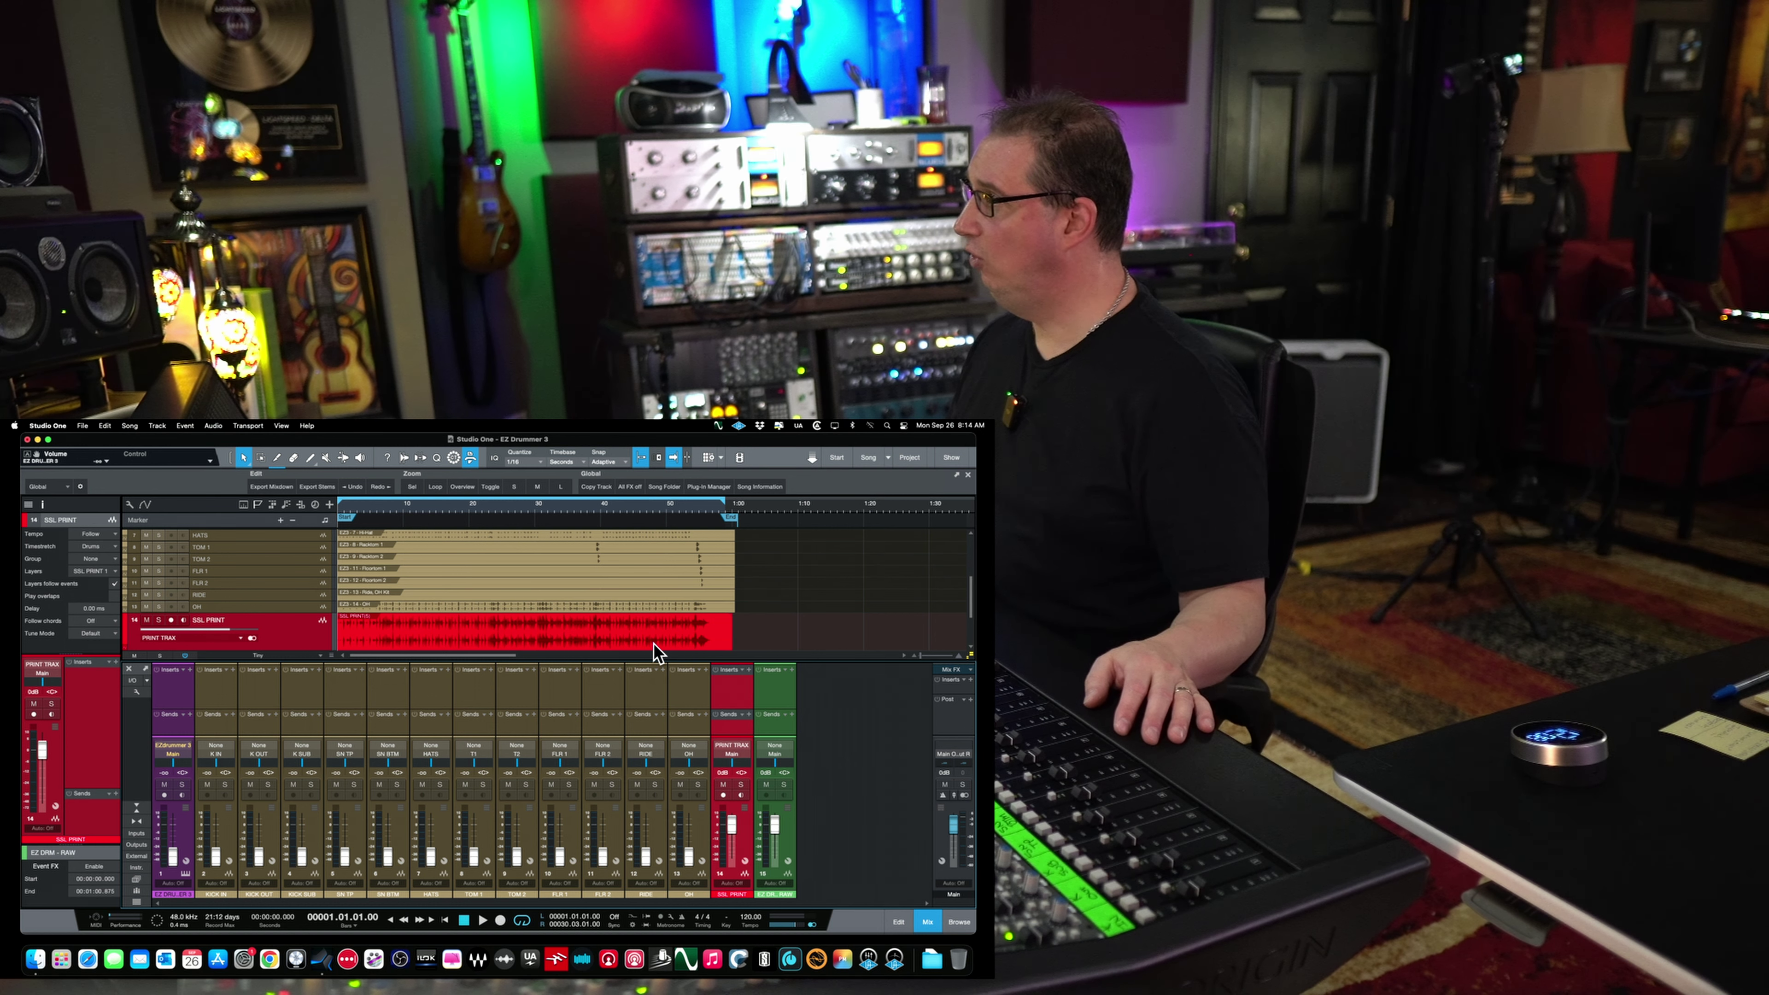
Enlarge the track area, shorten the EZ DRM - RAW track, solo it and start playback
{"action": "left_click", "coordinate": [771, 697]}
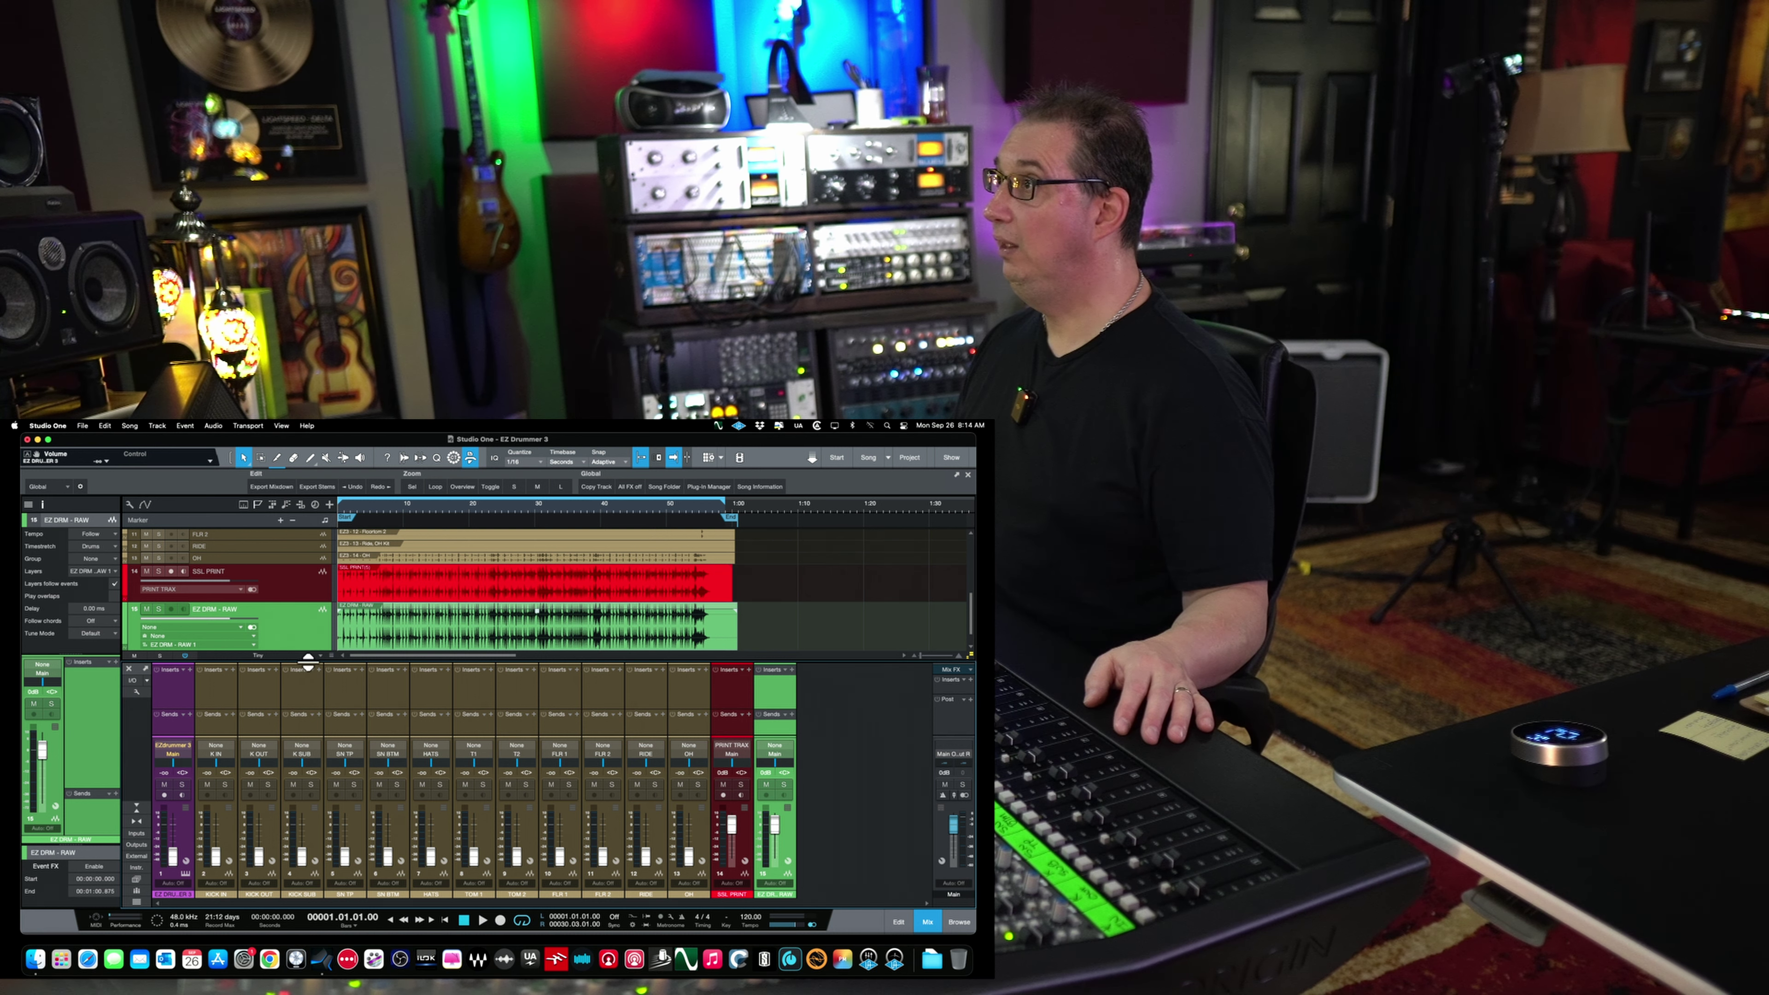
{"action": "left_click_drag", "start_coordinate": [307, 658], "coordinate": [310, 677]}
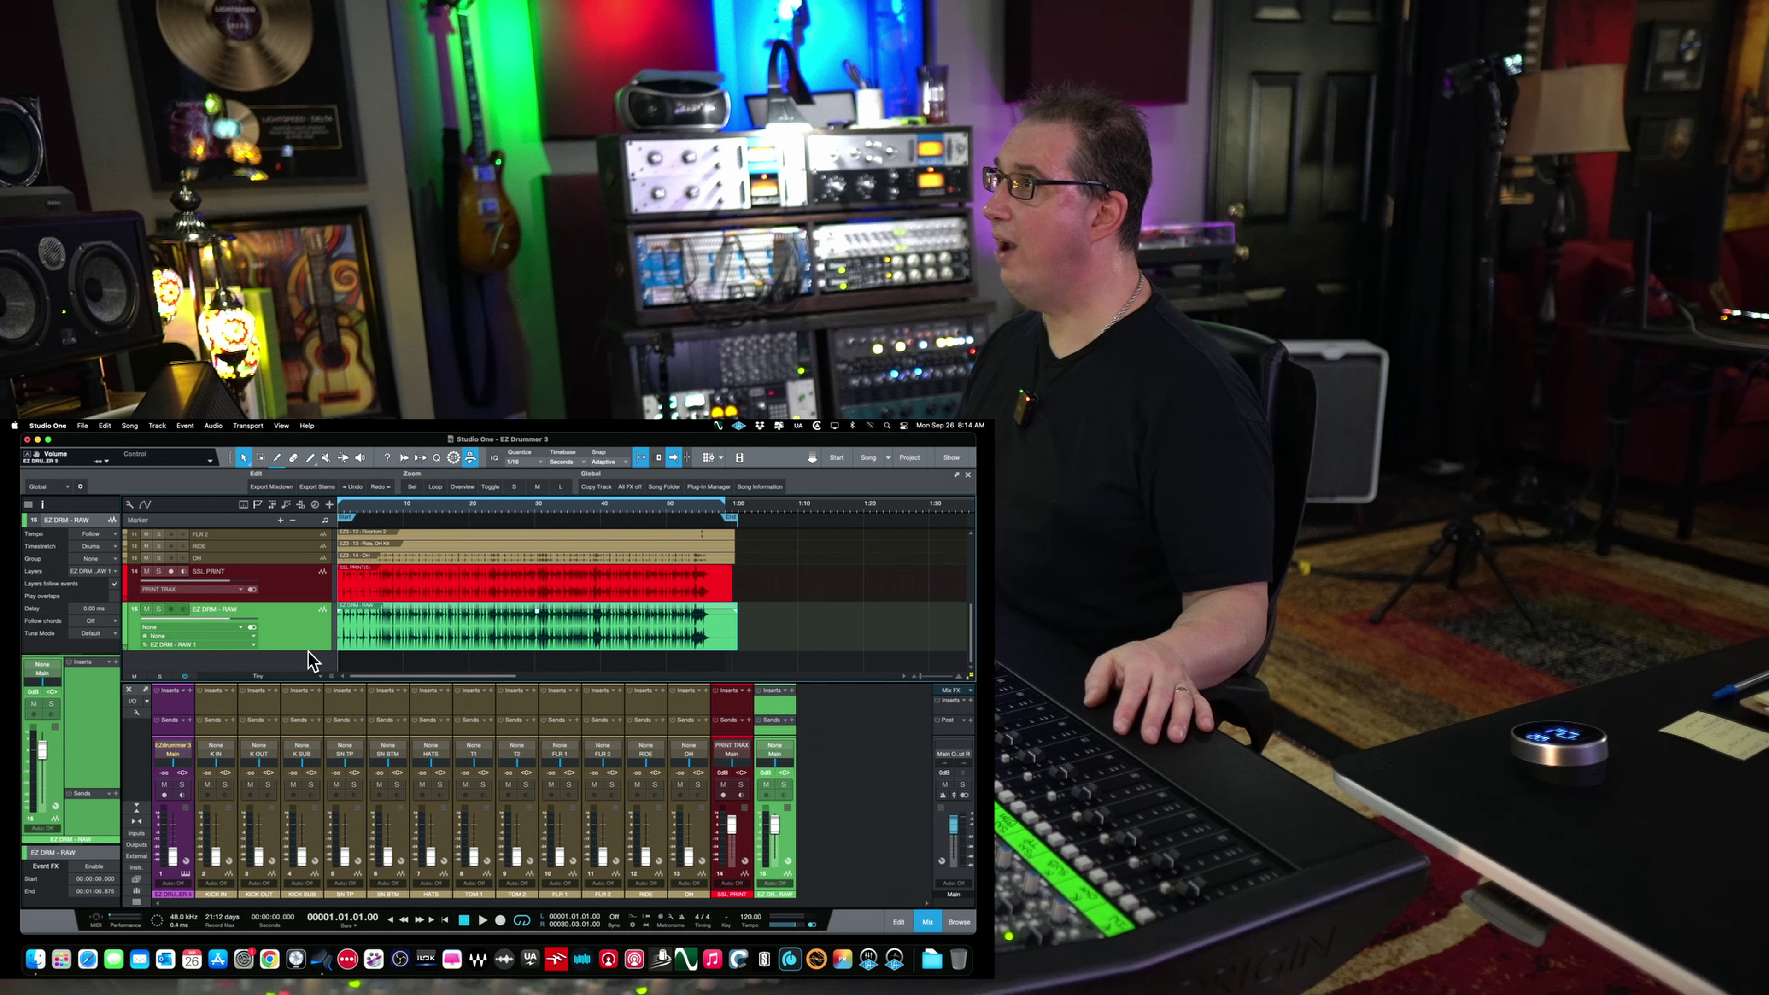
{"action": "left_click_drag", "start_coordinate": [309, 649], "coordinate": [311, 634]}
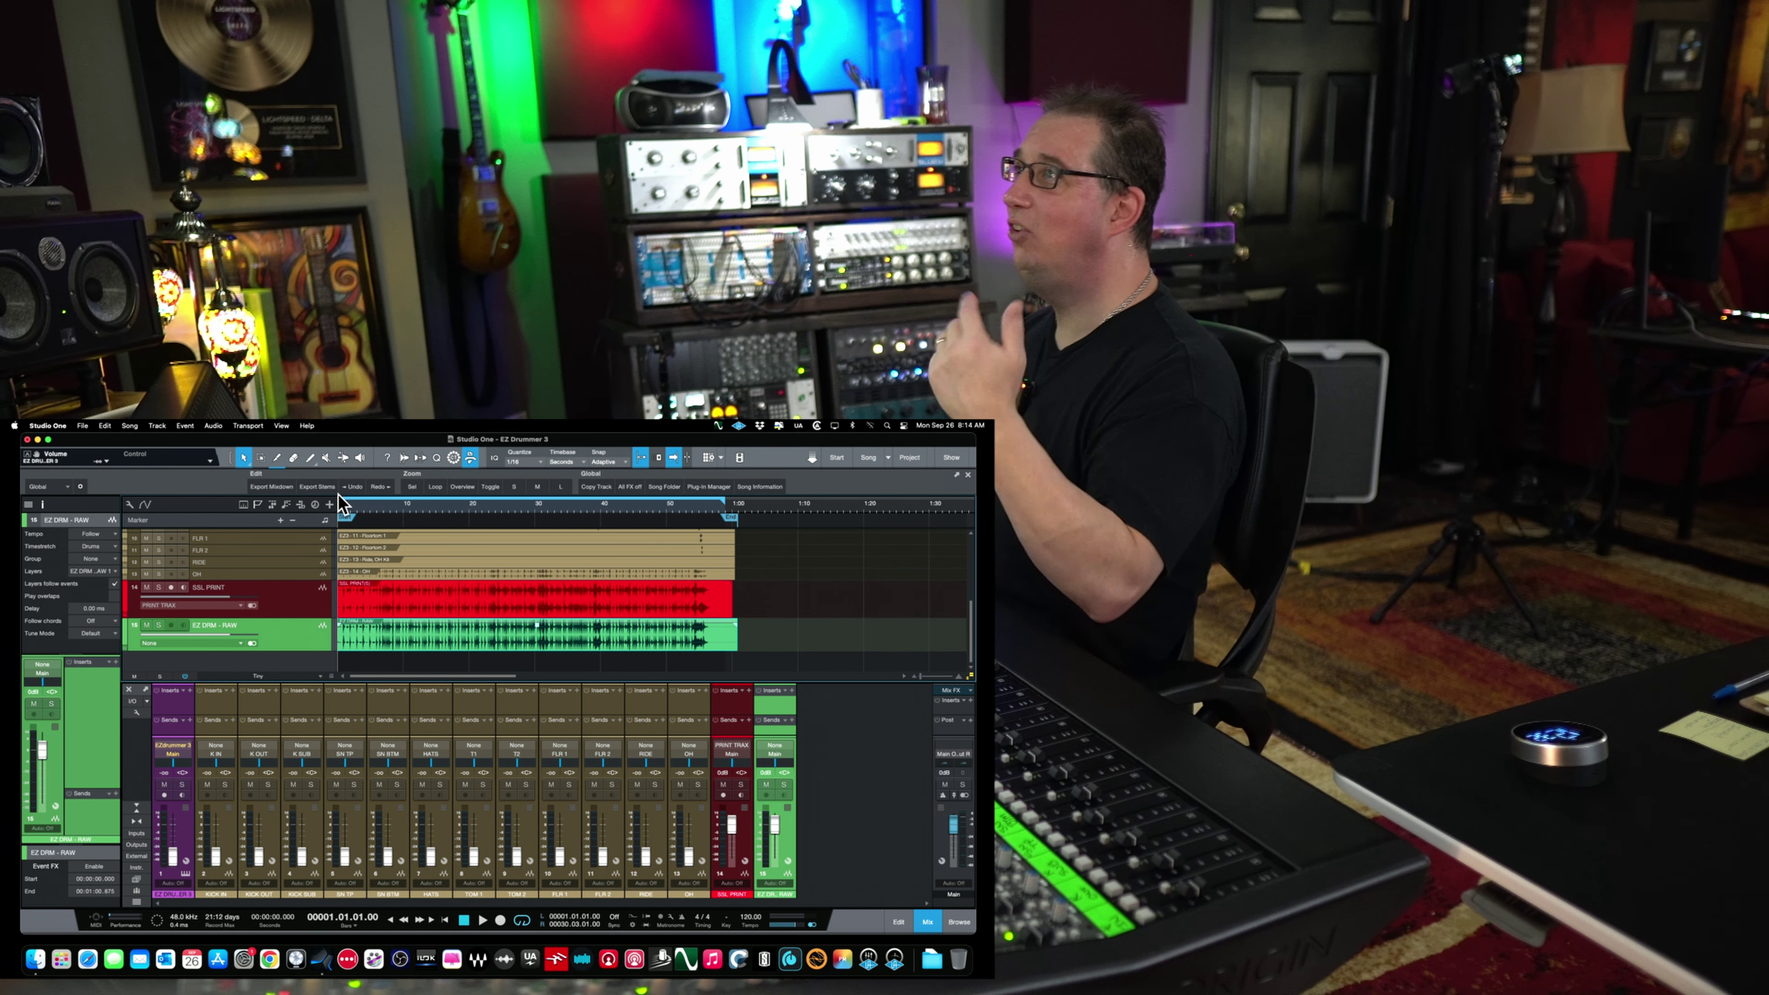
{"action": "left_click", "coordinate": [785, 784]}
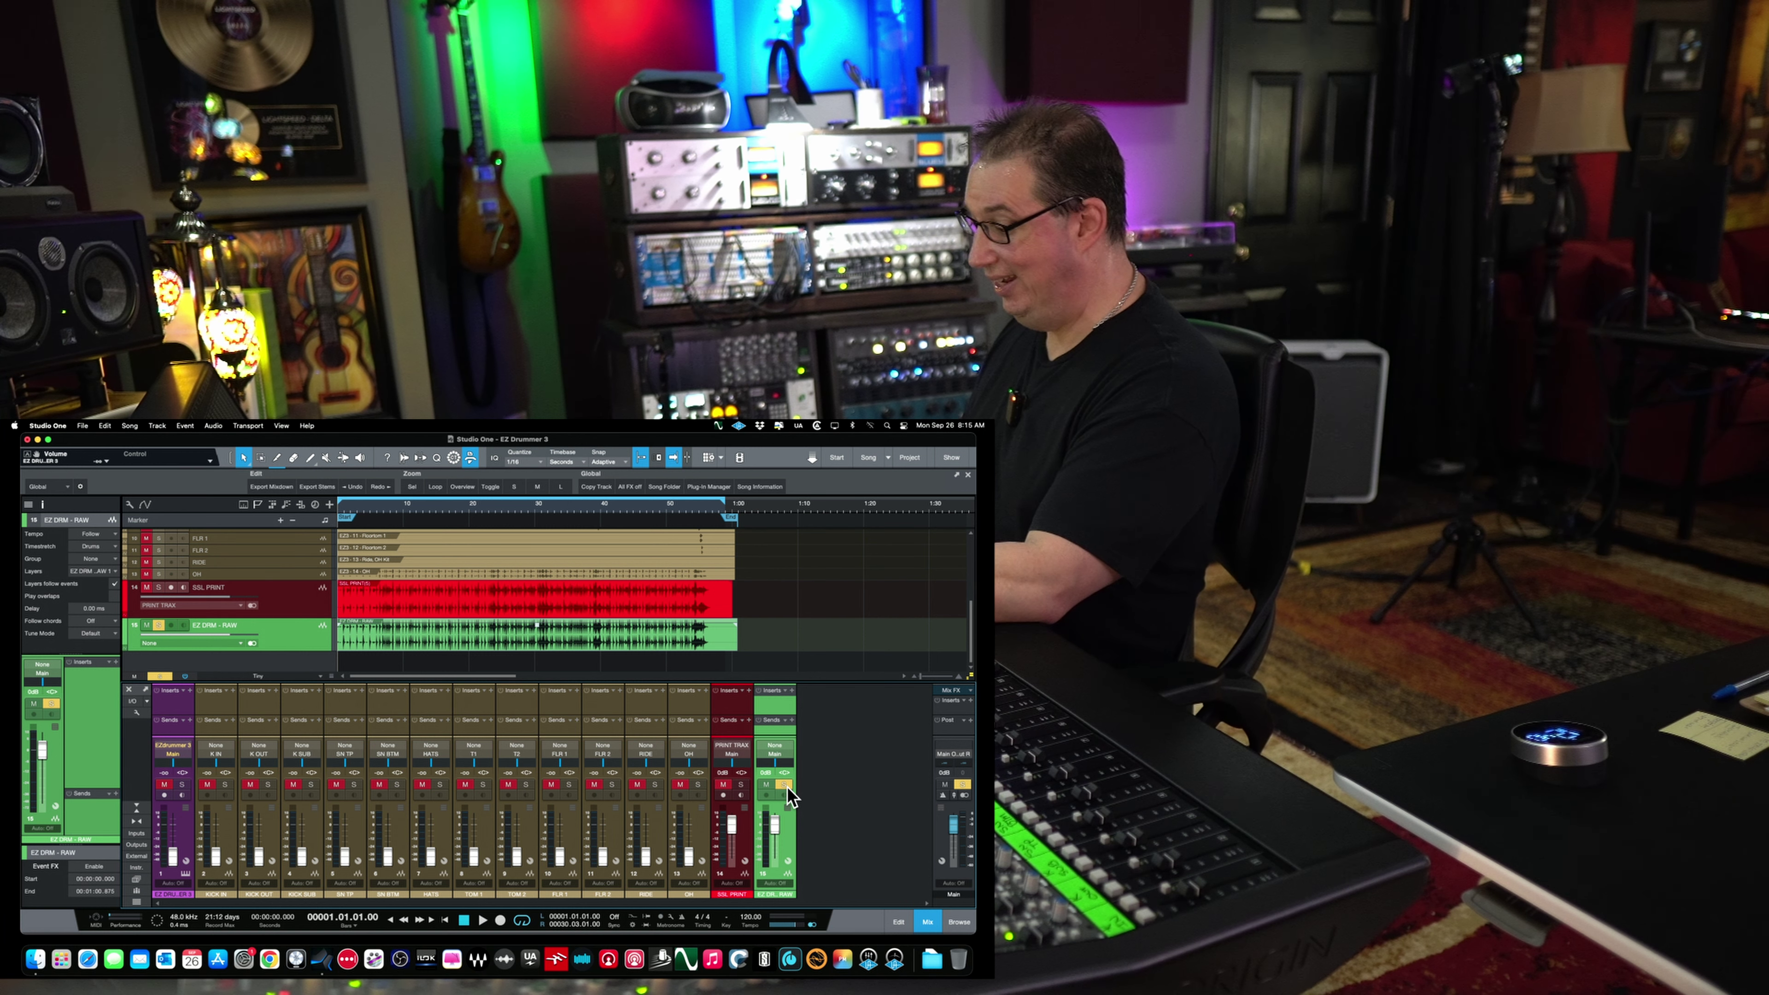
{"action": "key", "text": "space"}
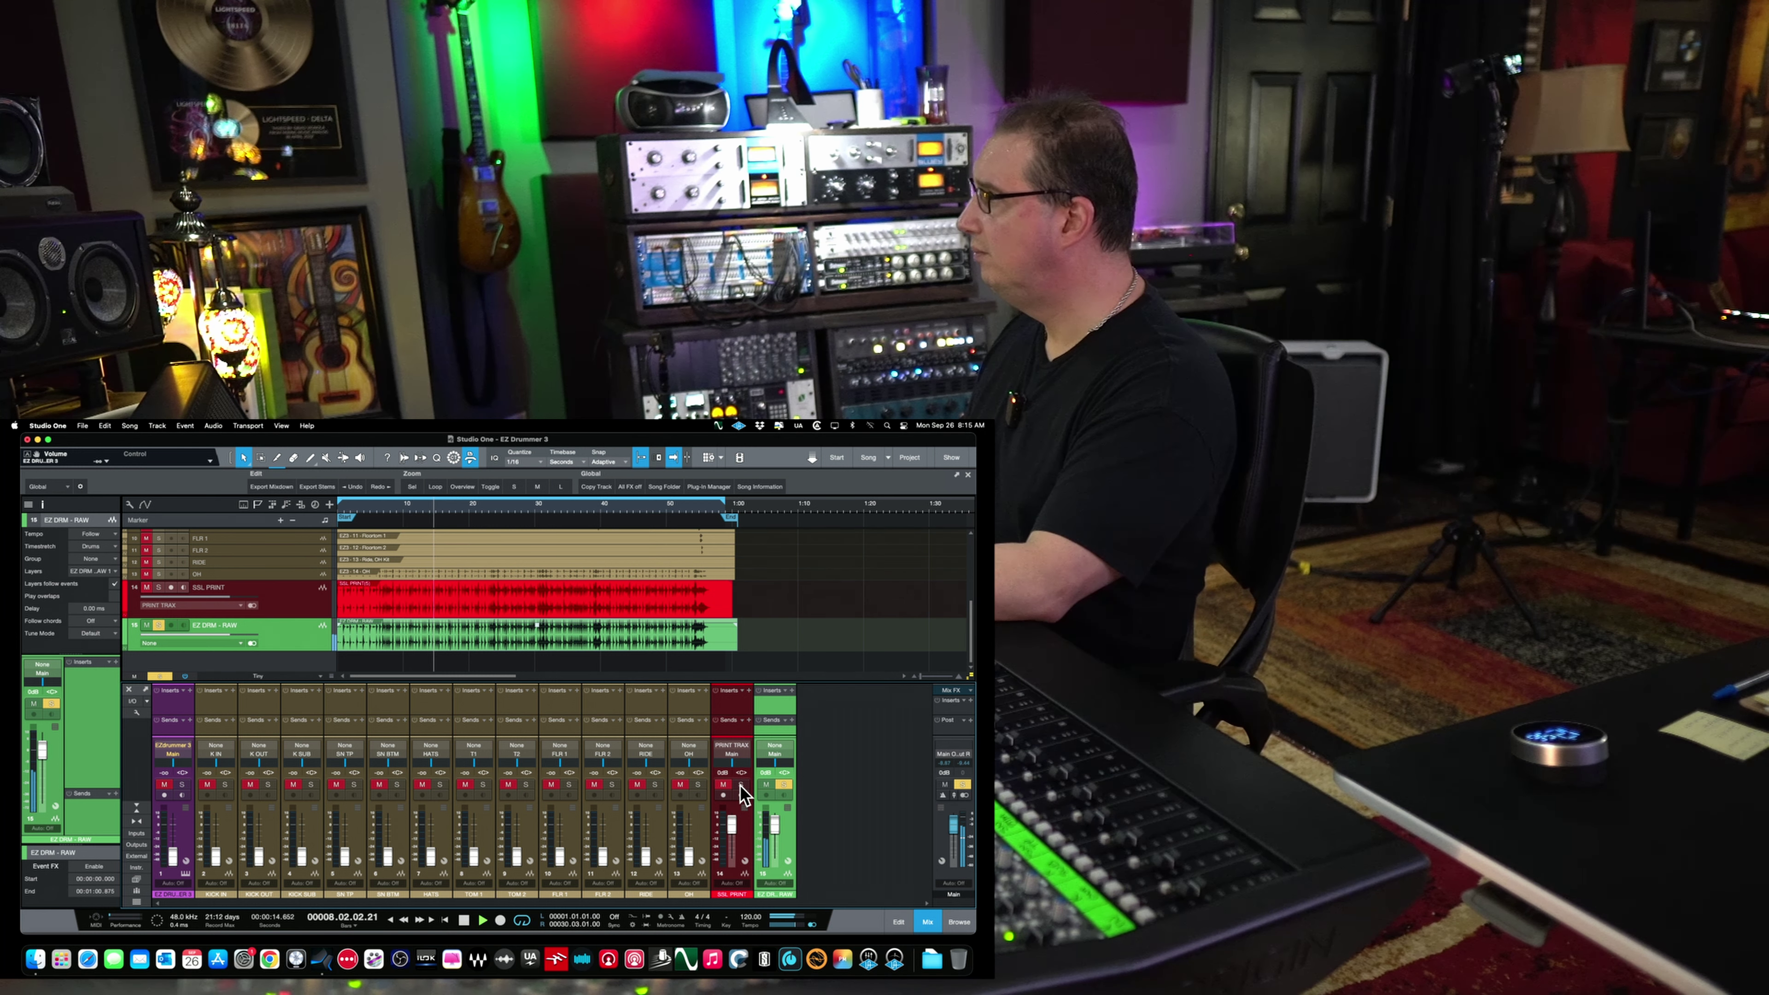
Switch the solo back and forth between EZ DRM - RAW and SSL PRINT, ending on SSL PRINT
{"action": "left_click", "coordinate": [740, 785]}
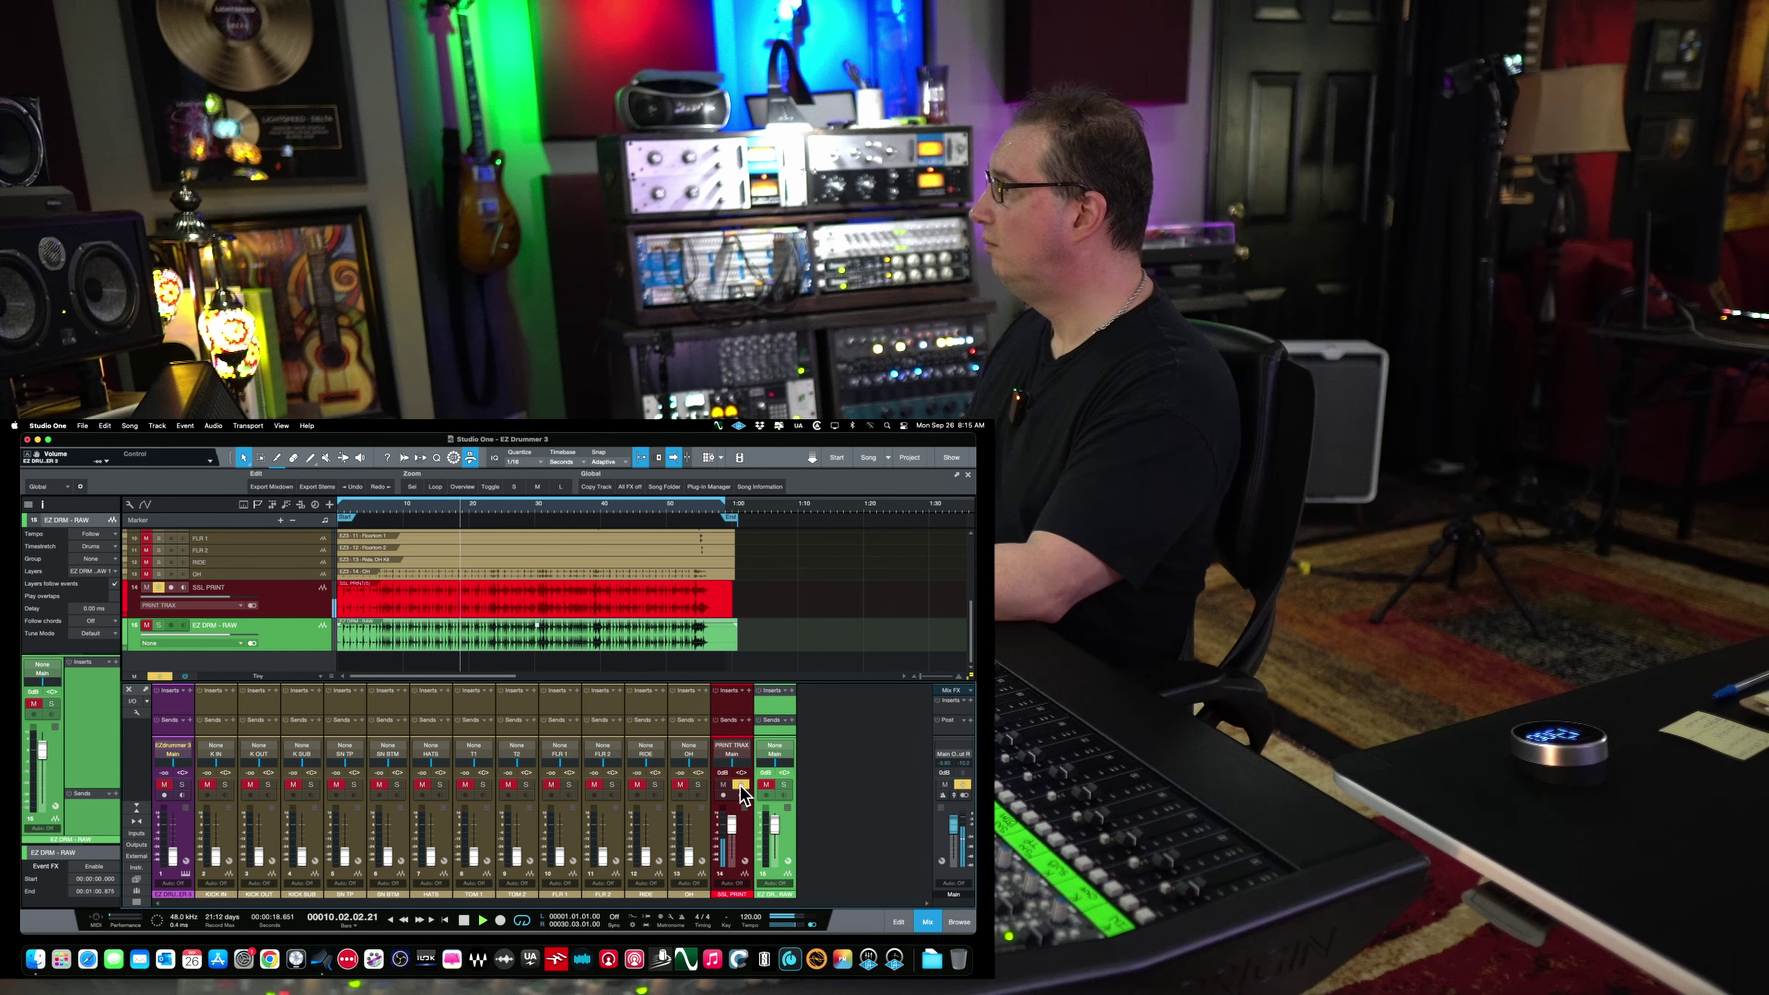
{"action": "left_click", "coordinate": [783, 785]}
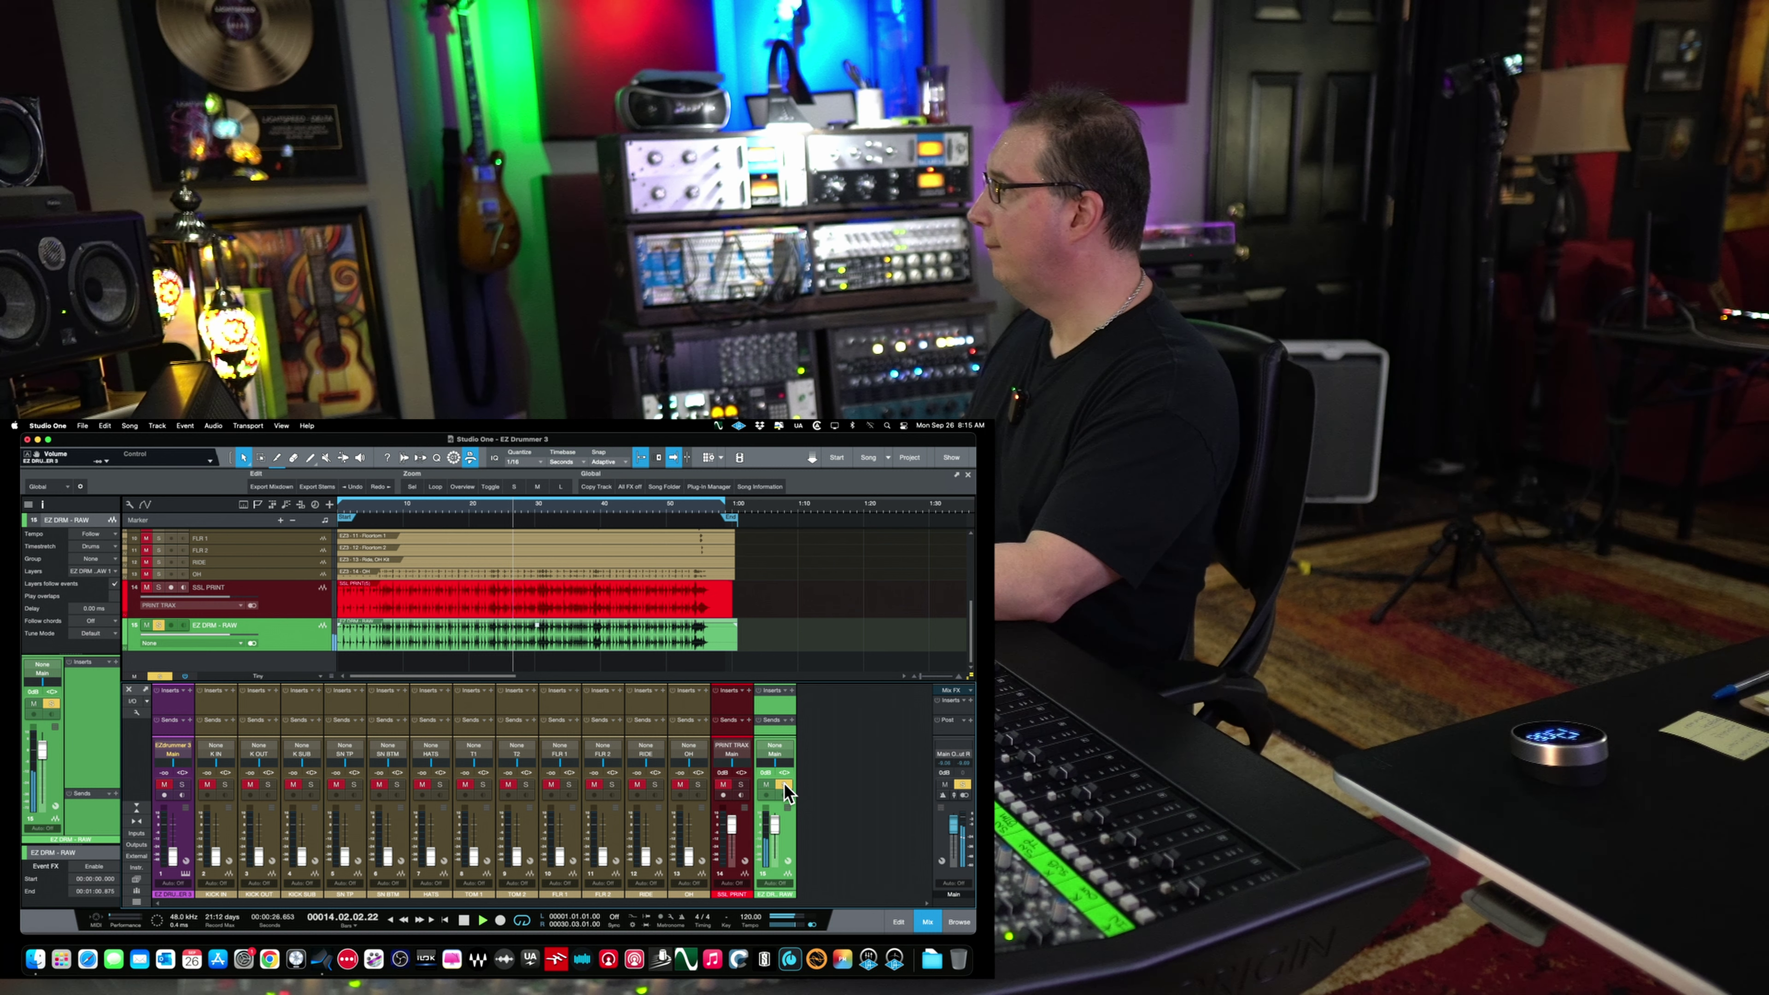
{"action": "left_click", "coordinate": [741, 782]}
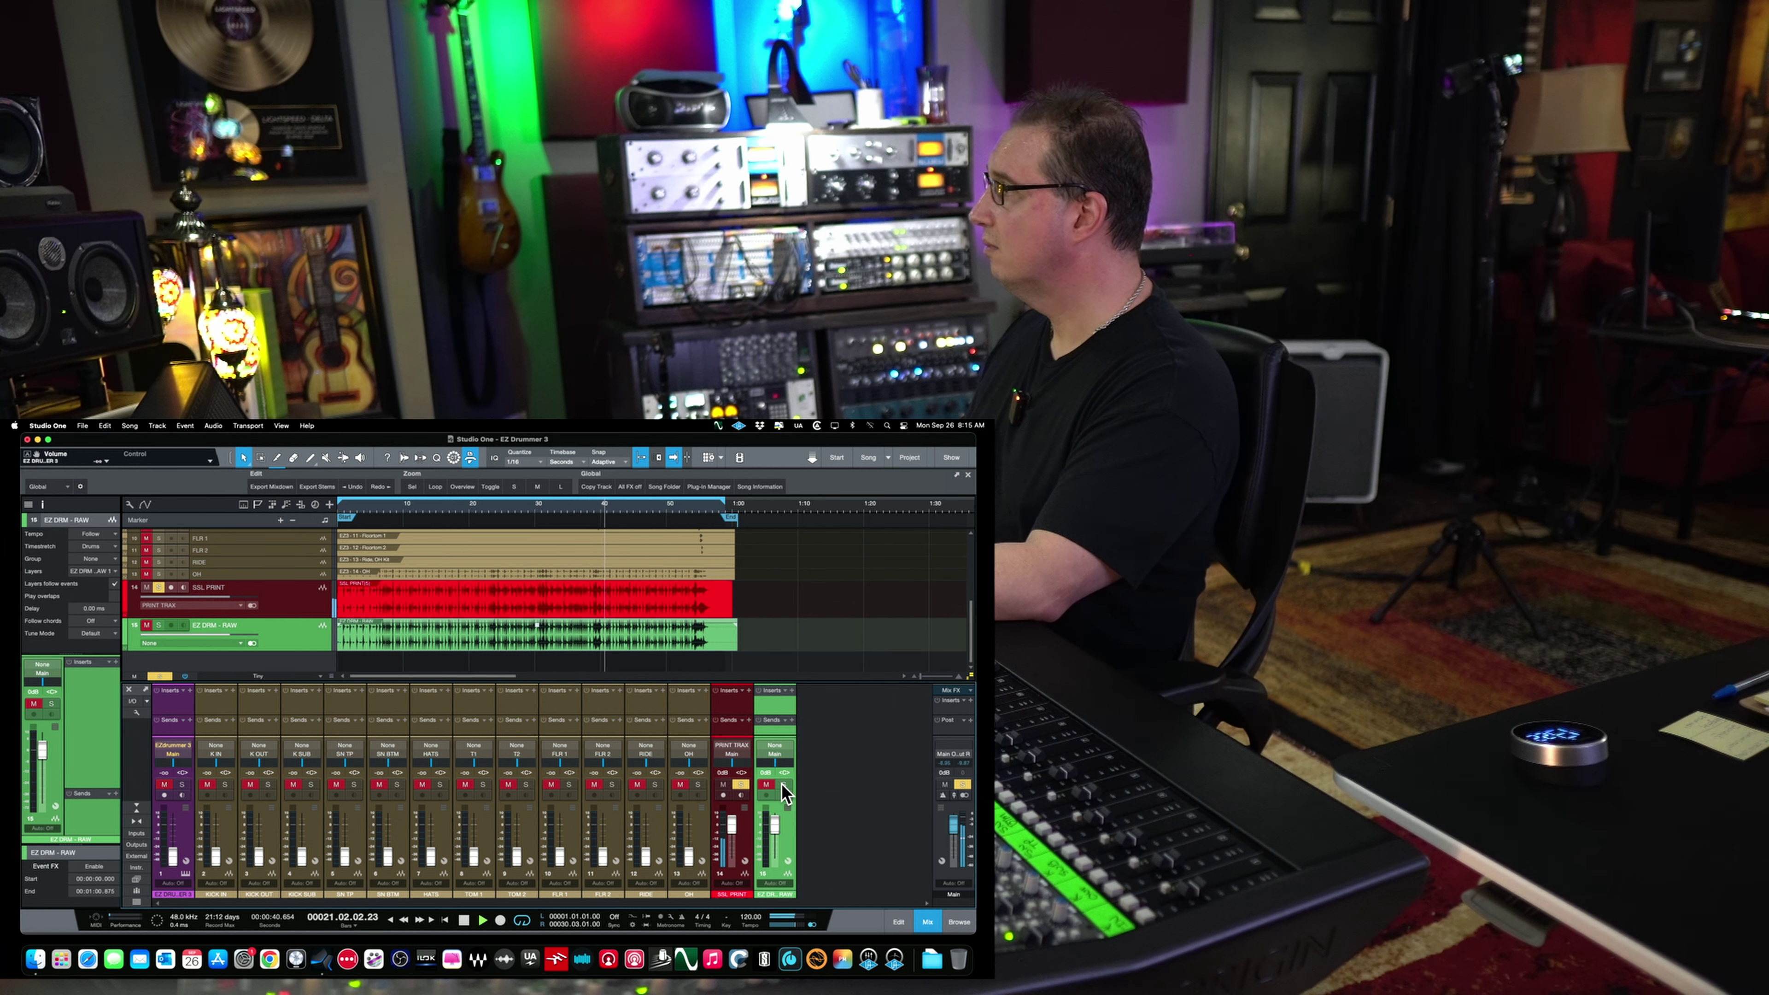
{"action": "left_click", "coordinate": [784, 784]}
{"action": "left_click", "coordinate": [740, 785]}
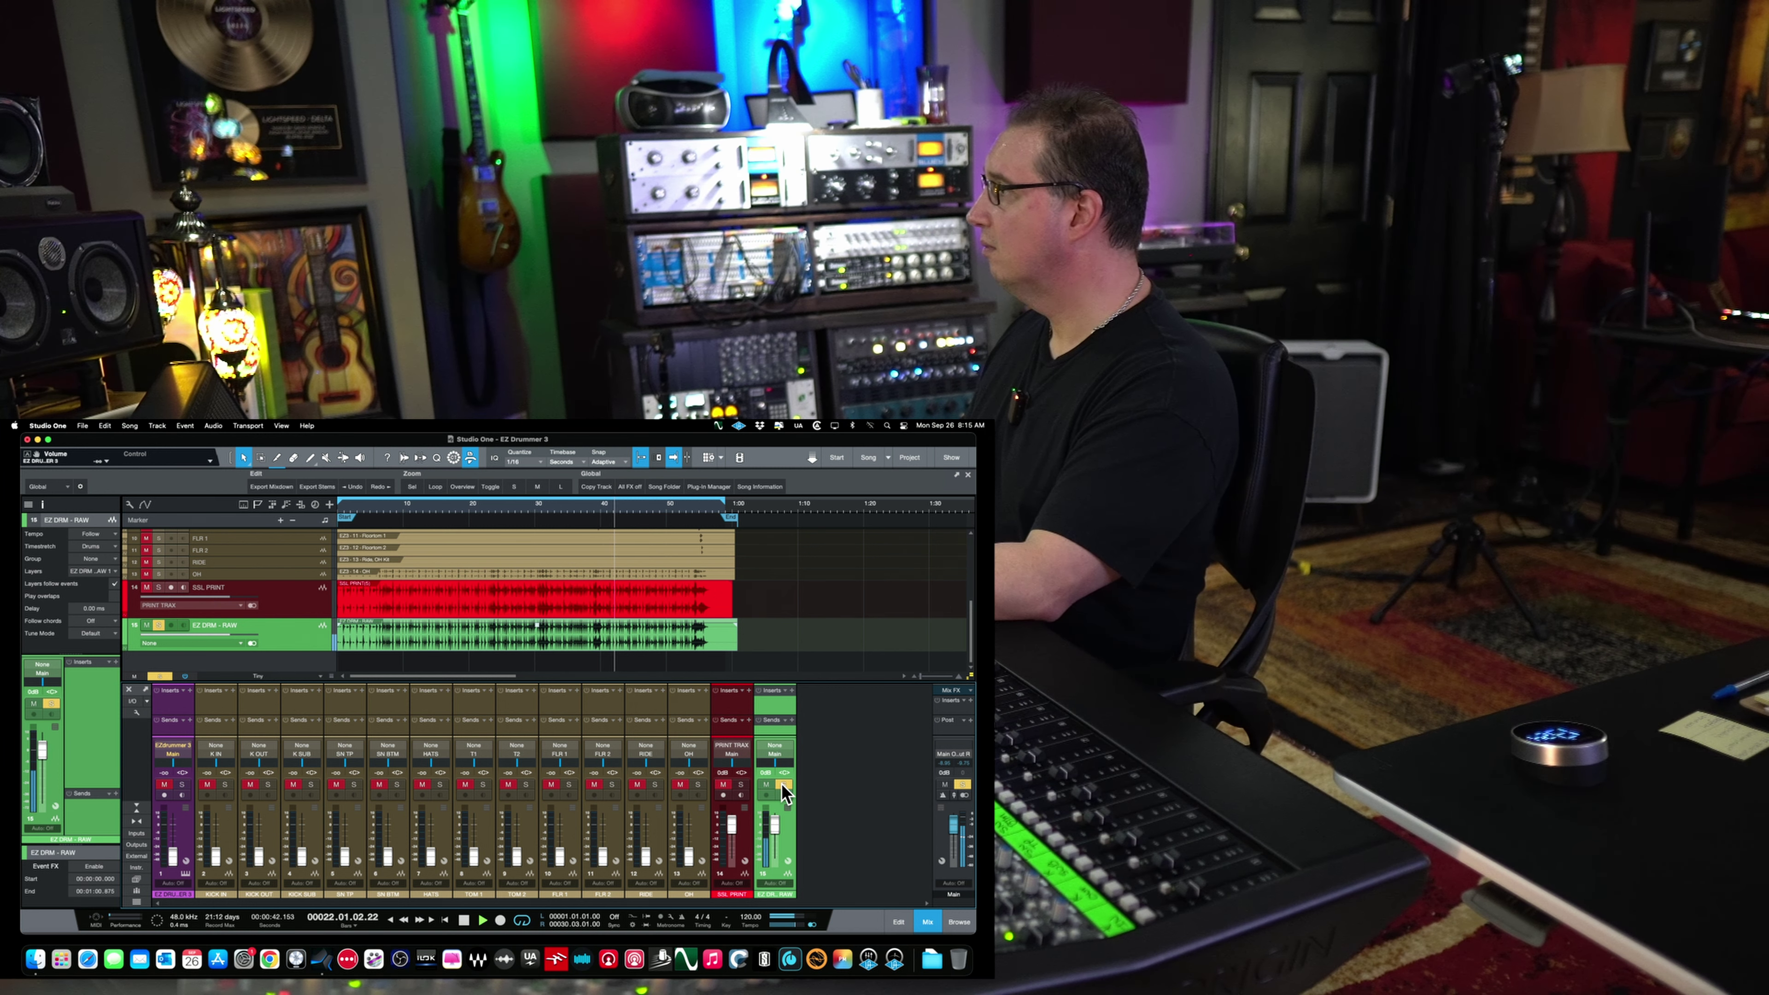
{"action": "left_click", "coordinate": [740, 784]}
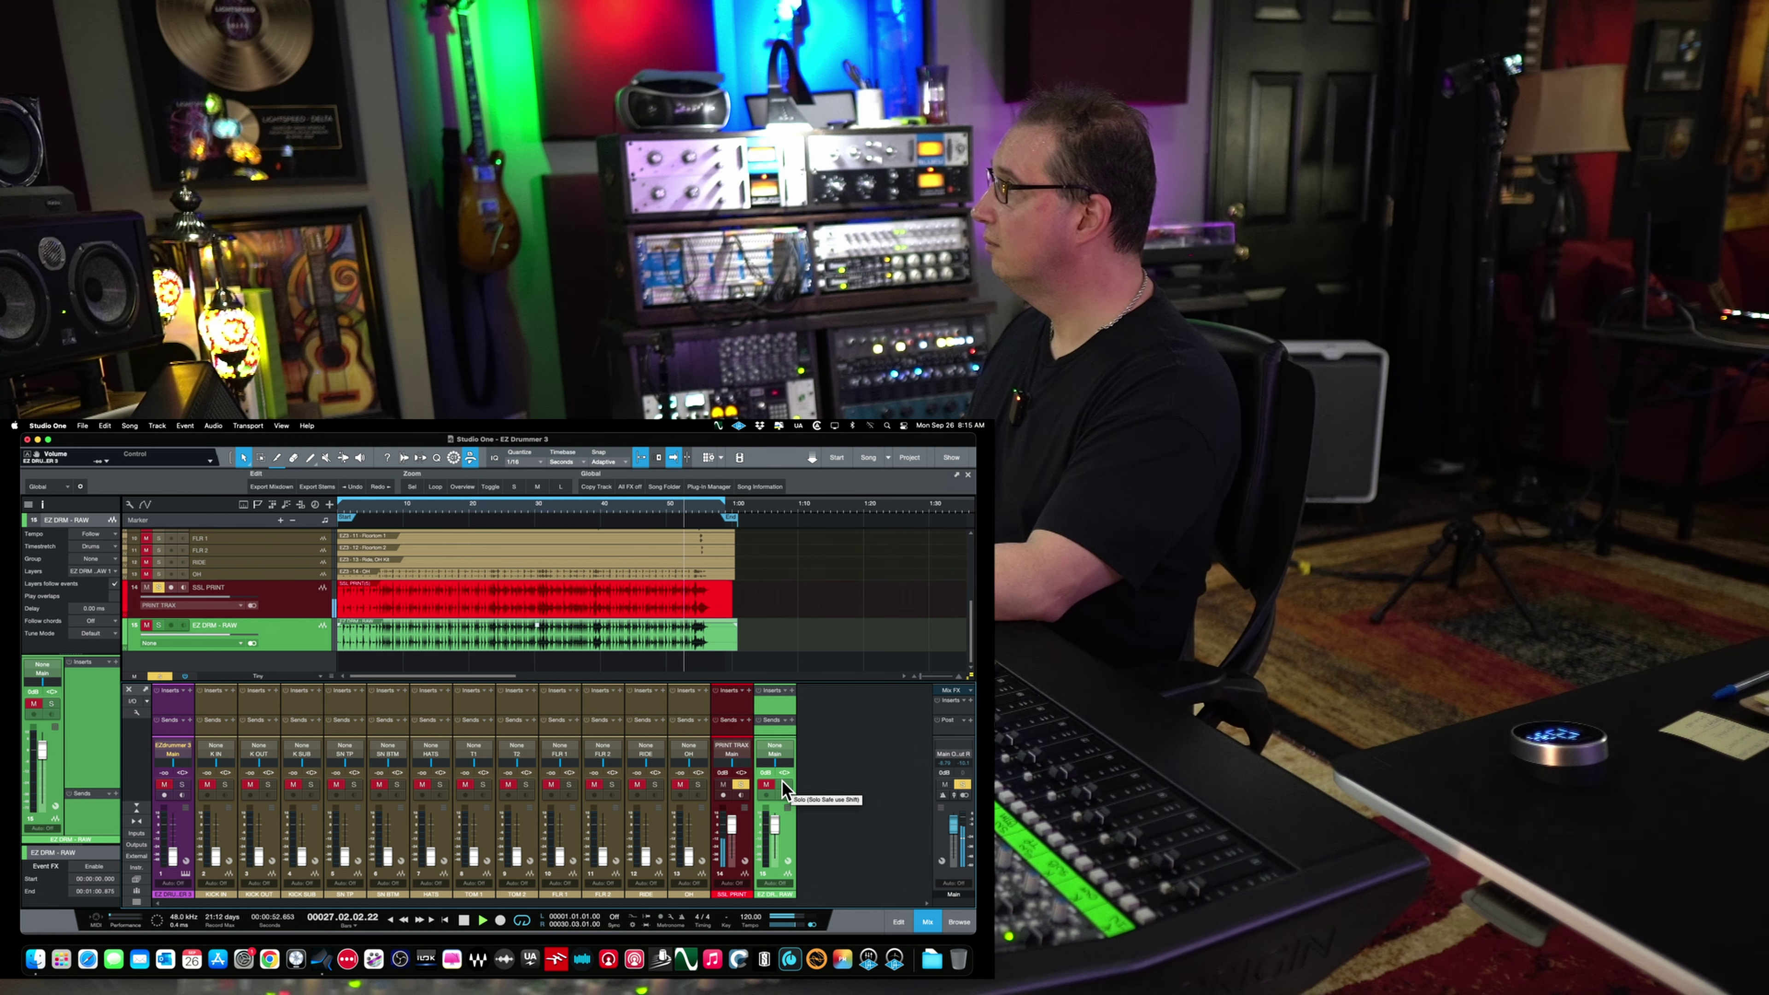
{"action": "left_click", "coordinate": [782, 783]}
{"action": "left_click", "coordinate": [739, 784]}
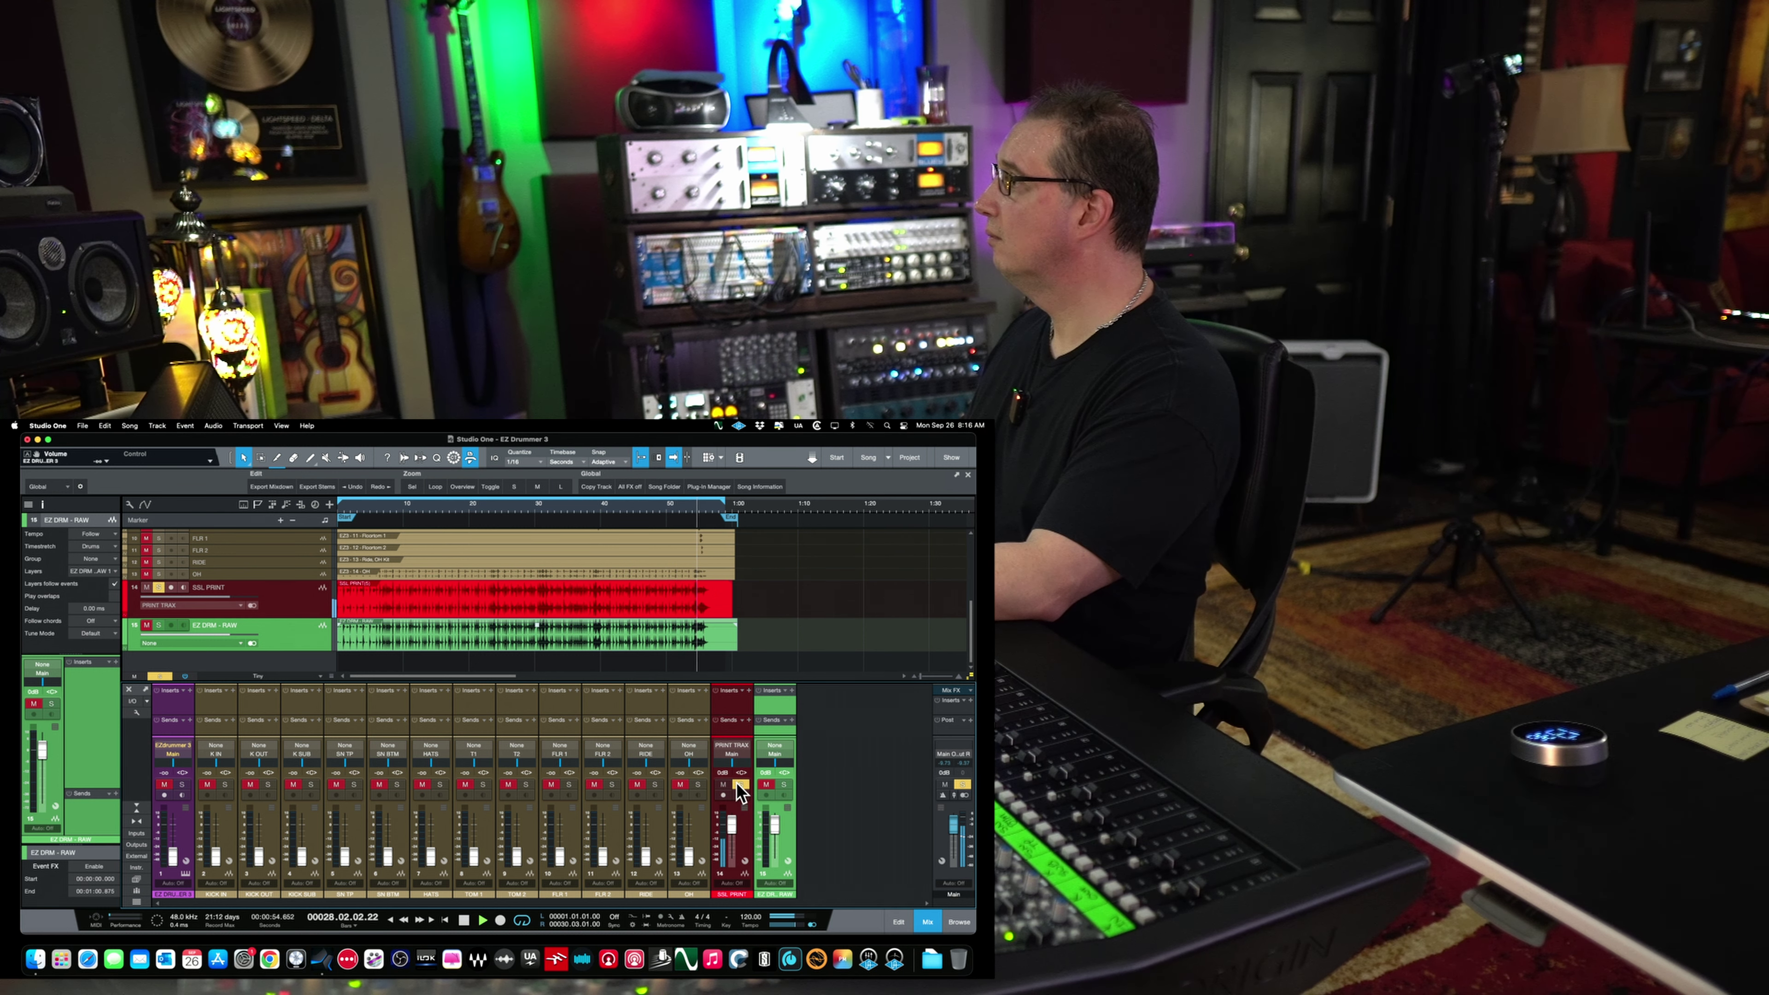